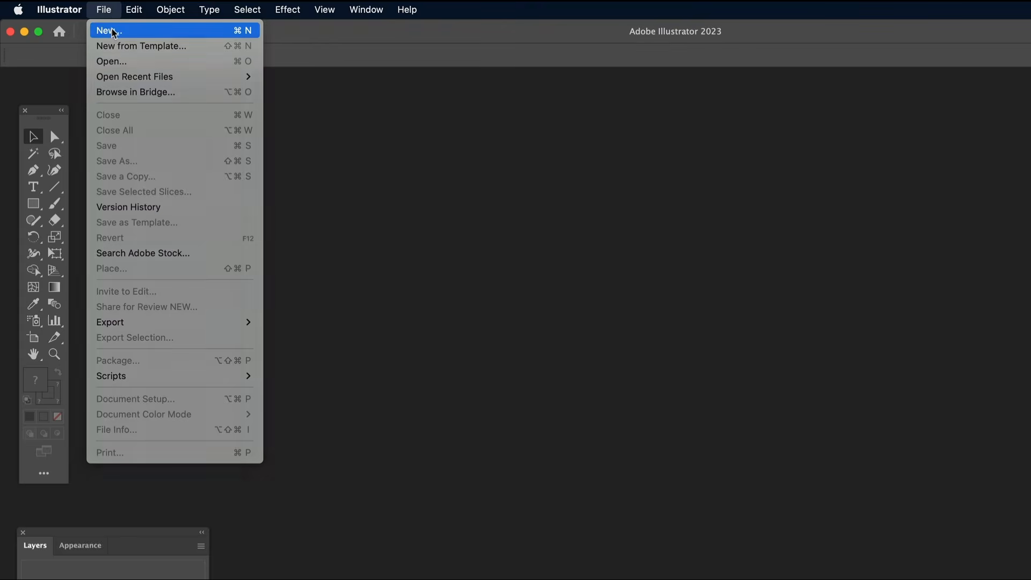
Step: Create a landscape A4 document in pixels with RGB colour mode and 300 ppi raster effects
{"action": "left_click", "coordinate": [110, 30]}
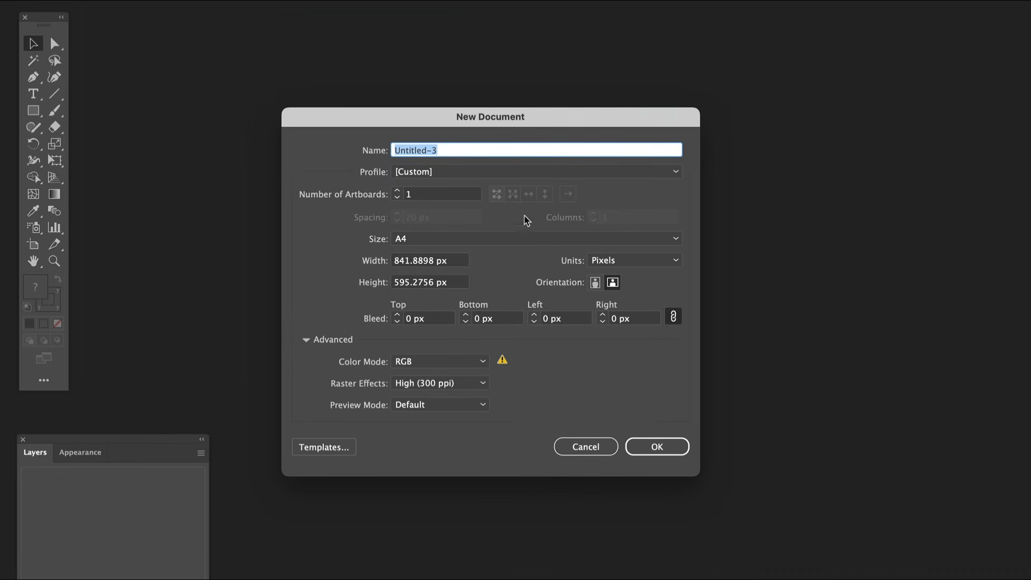
{"action": "left_click", "coordinate": [633, 262]}
{"action": "left_click", "coordinate": [617, 278]}
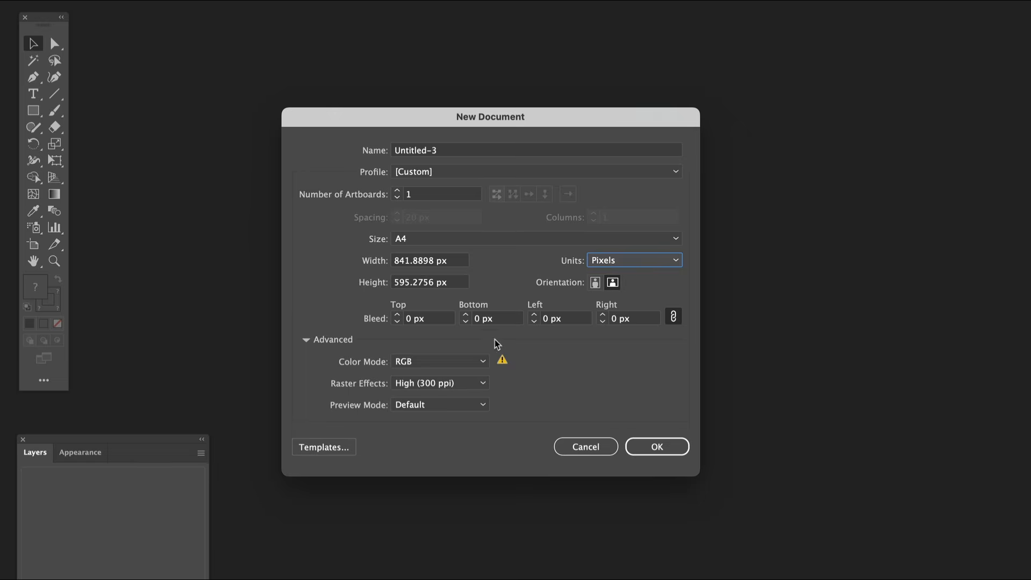
{"action": "left_click", "coordinate": [462, 364]}
{"action": "left_click", "coordinate": [431, 388]}
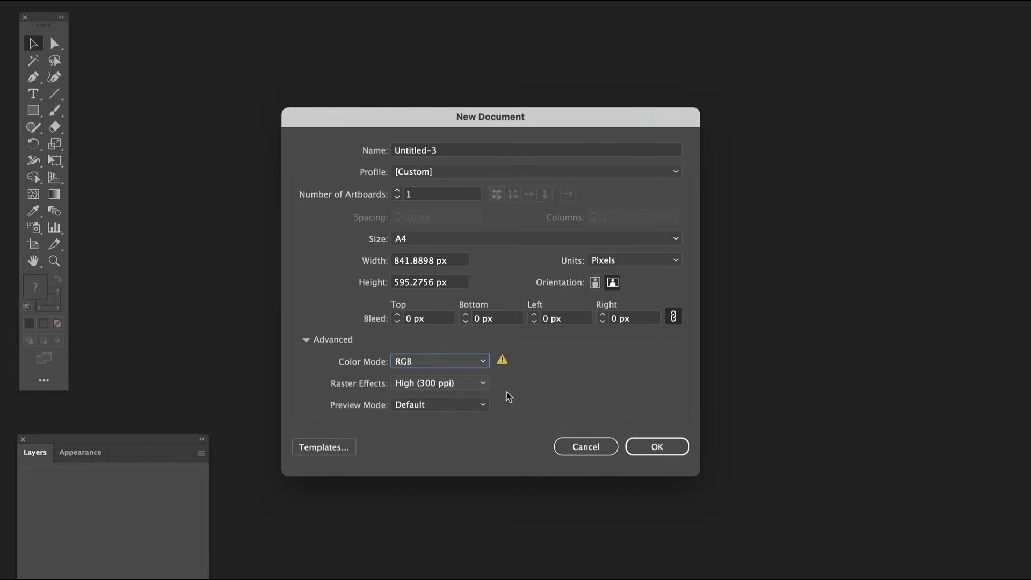
{"action": "left_click", "coordinate": [660, 447]}
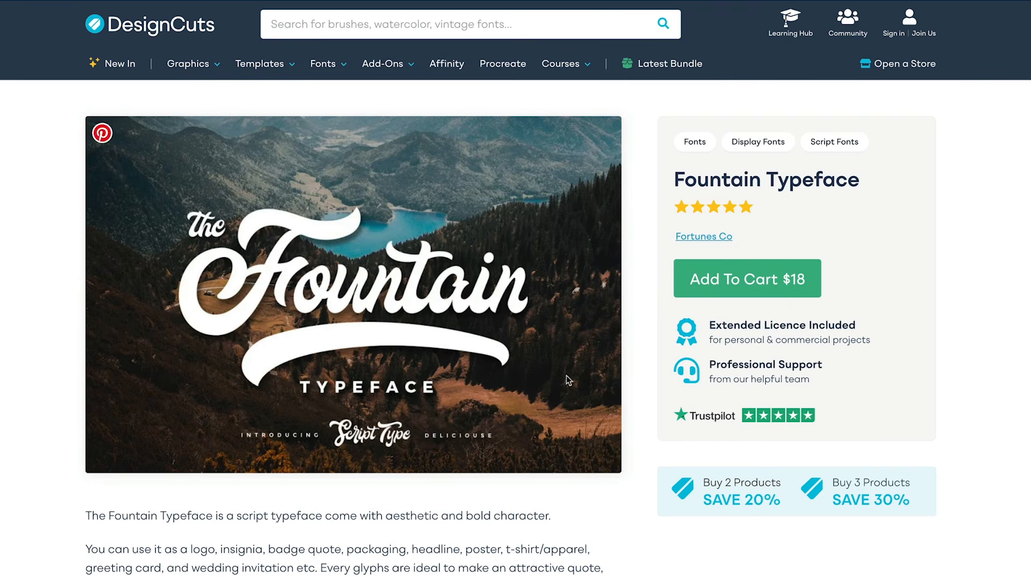
{"action": "left_click", "coordinate": [732, 281]}
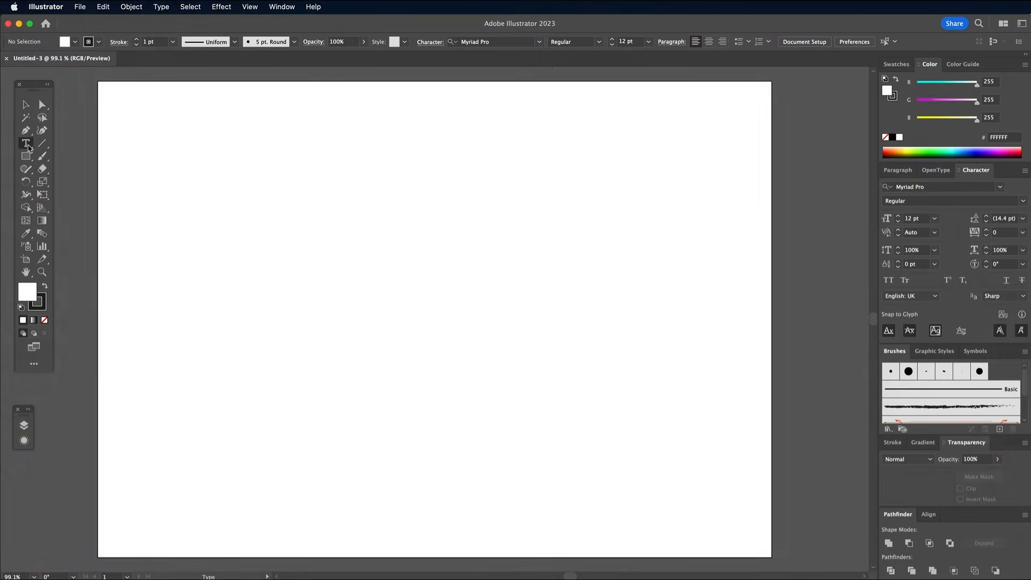
Step: Add the text "Slick" and scale it up to about 254.7 pt across the middle of the artboard
{"action": "left_click", "coordinate": [26, 143]}
{"action": "left_click", "coordinate": [304, 292]}
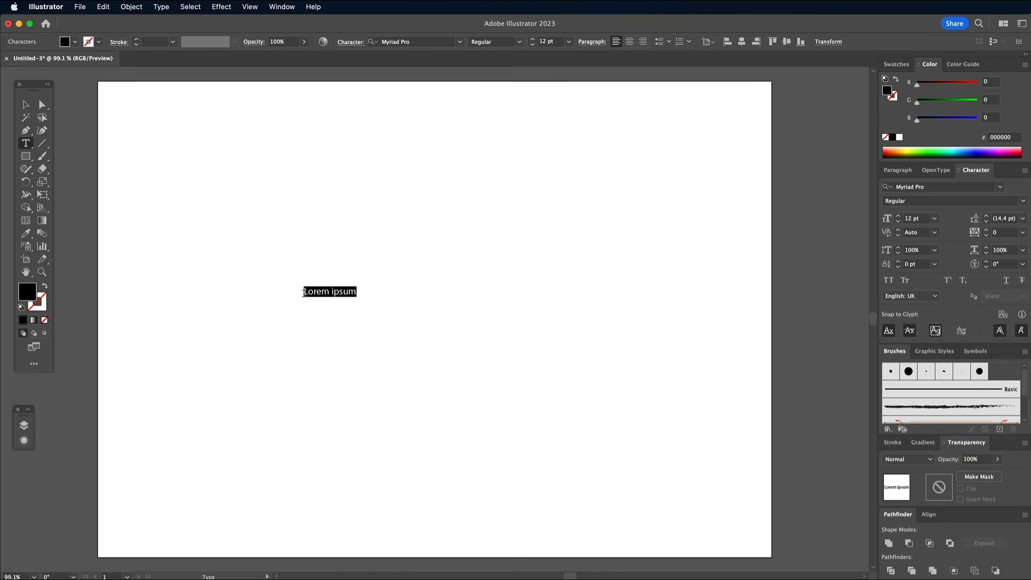
{"action": "left_click", "coordinate": [30, 106]}
{"action": "left_click_drag", "start_coordinate": [322, 297], "coordinate": [553, 404]}
{"action": "left_click_drag", "start_coordinate": [348, 310], "coordinate": [452, 330]}
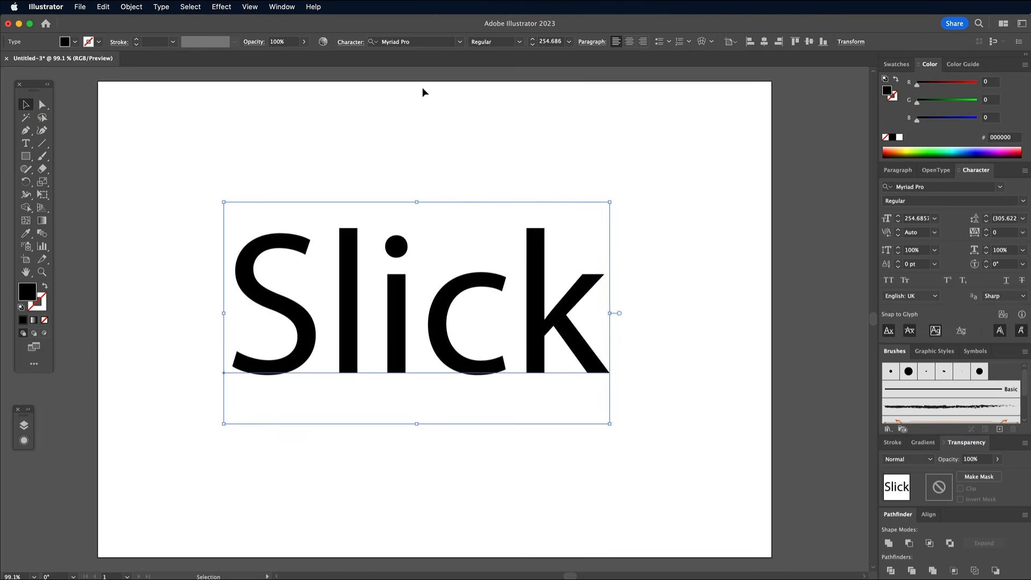
Step: Set the "Slick" text to the Fountain font in Regular and enlarge it slightly to about 275 pt
{"action": "left_click", "coordinate": [414, 42]}
{"action": "type", "text": "foun"}
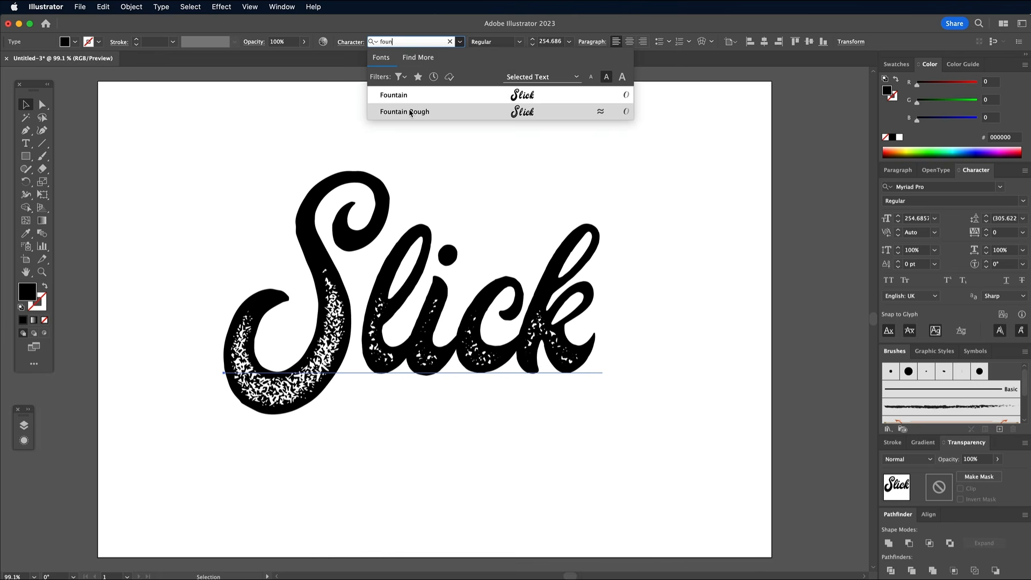
{"action": "left_click", "coordinate": [411, 98]}
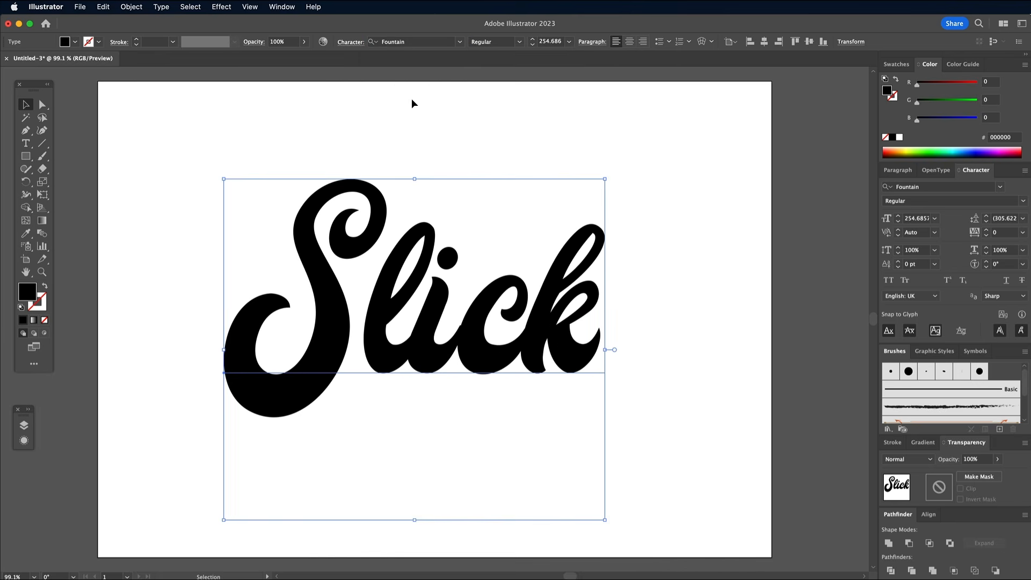
{"action": "left_click_drag", "start_coordinate": [222, 179], "coordinate": [209, 165]}
{"action": "left_click_drag", "start_coordinate": [328, 282], "coordinate": [257, 300]}
Step: Try the alternate glyphs for the capital S and go back to its default form
{"action": "double_click", "coordinate": [358, 303]}
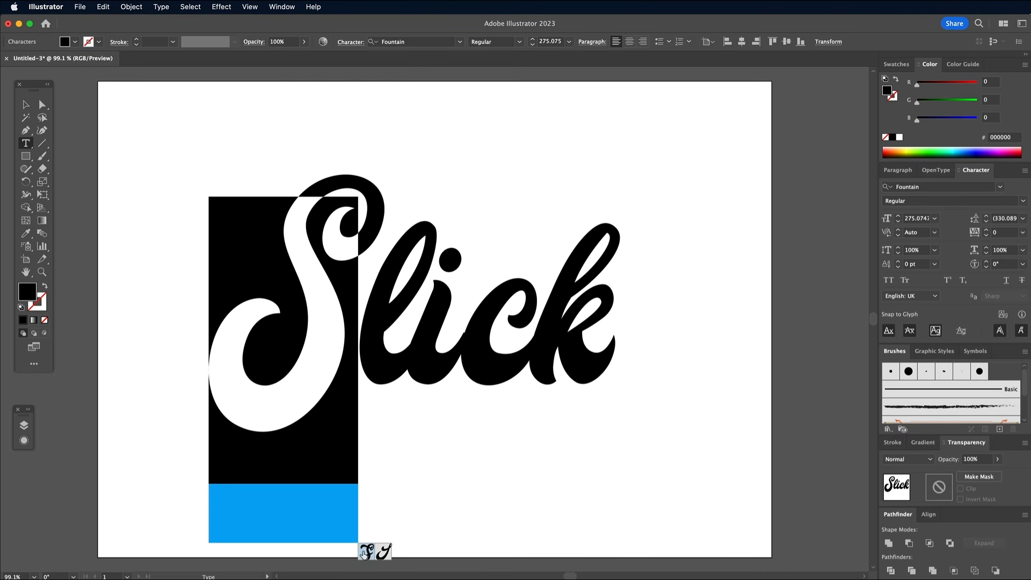
{"action": "left_click", "coordinate": [366, 552]}
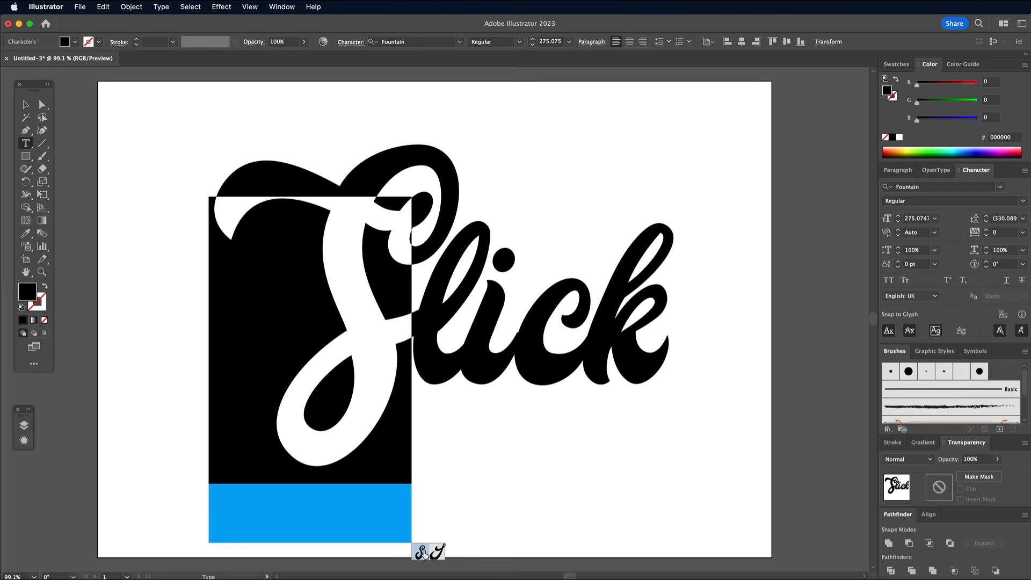
{"action": "left_click", "coordinate": [437, 553]}
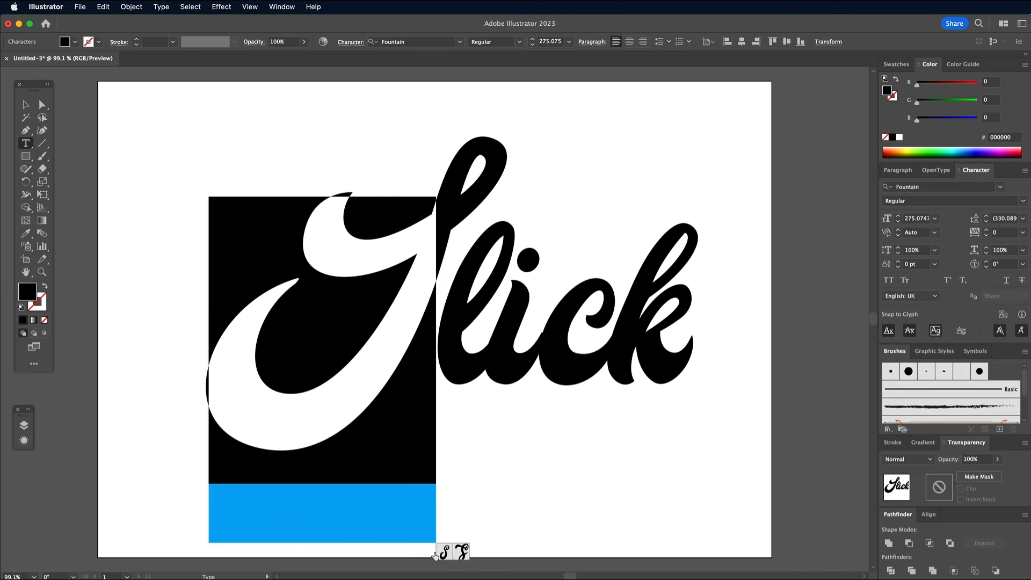
{"action": "left_click", "coordinate": [444, 552]}
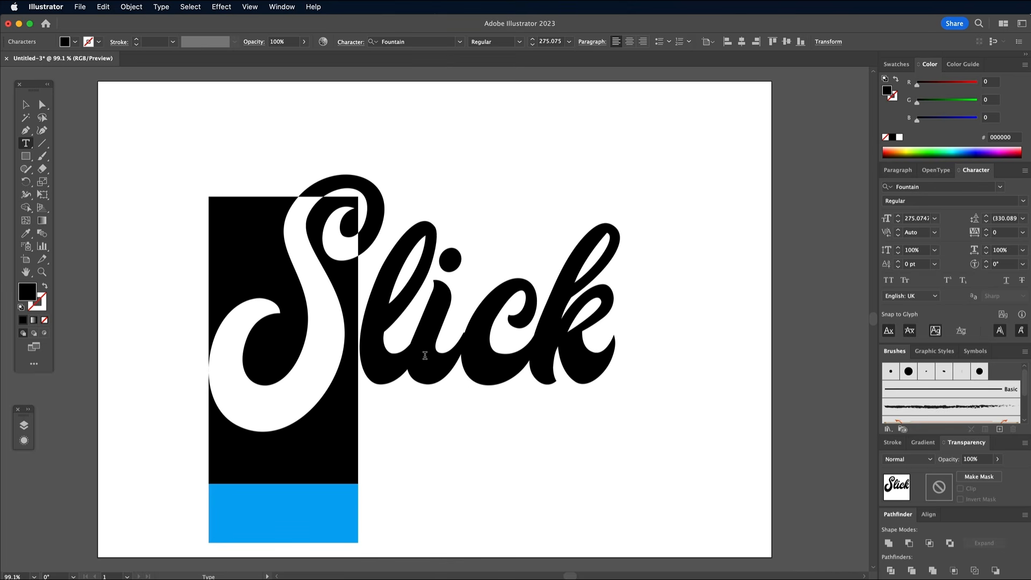
Step: Try the alternate glyphs for the letter l and go back to its default form
{"action": "left_click_drag", "start_coordinate": [407, 344], "coordinate": [372, 342]}
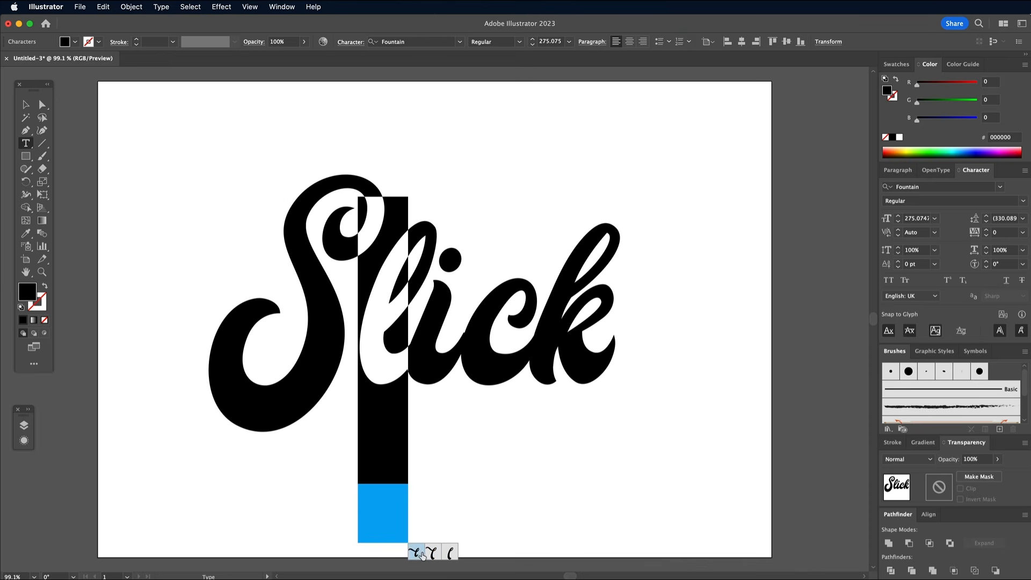
{"action": "left_click", "coordinate": [419, 553]}
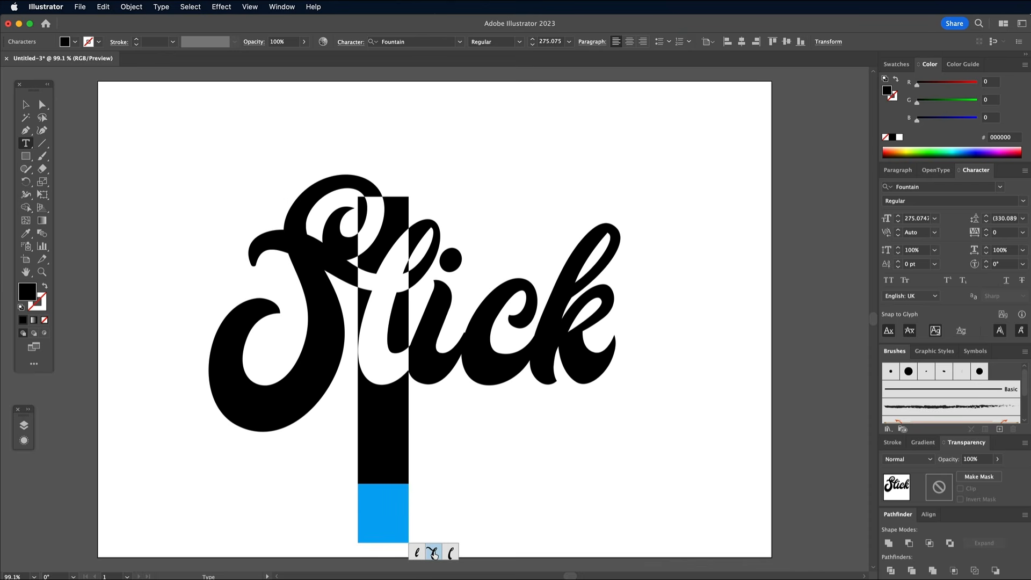
{"action": "left_click", "coordinate": [433, 553]}
{"action": "left_click", "coordinate": [443, 553]}
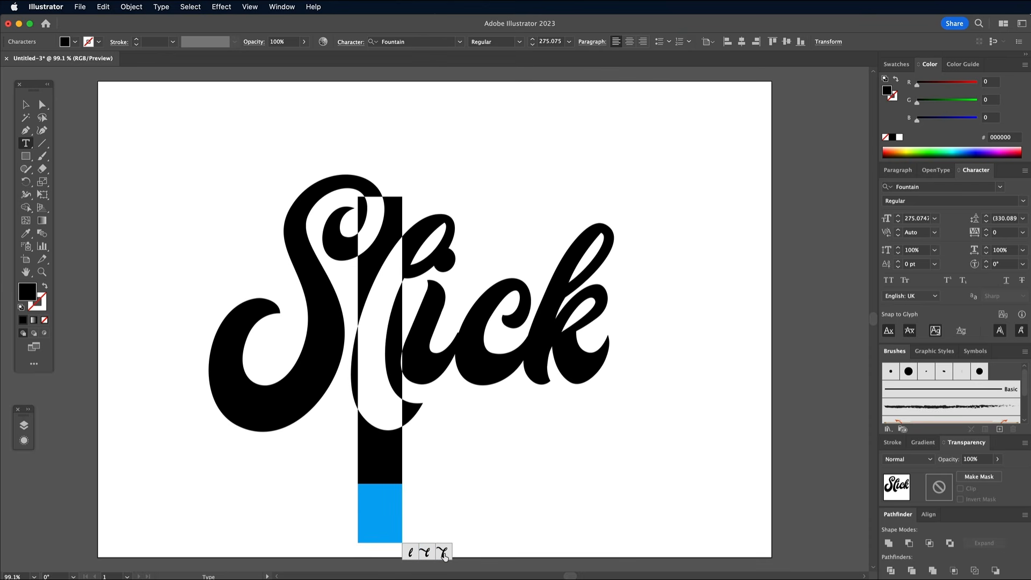
{"action": "left_click", "coordinate": [413, 553]}
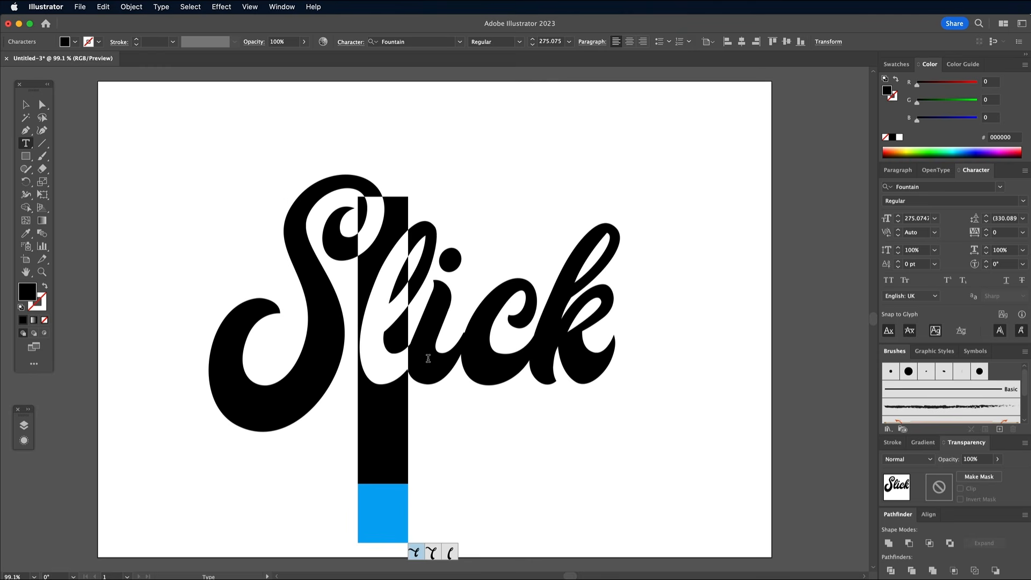
Step: Replace the letter k with its alternate glyph that has a long sweeping tail and no crossing swash
{"action": "left_click_drag", "start_coordinate": [531, 338], "coordinate": [579, 339]}
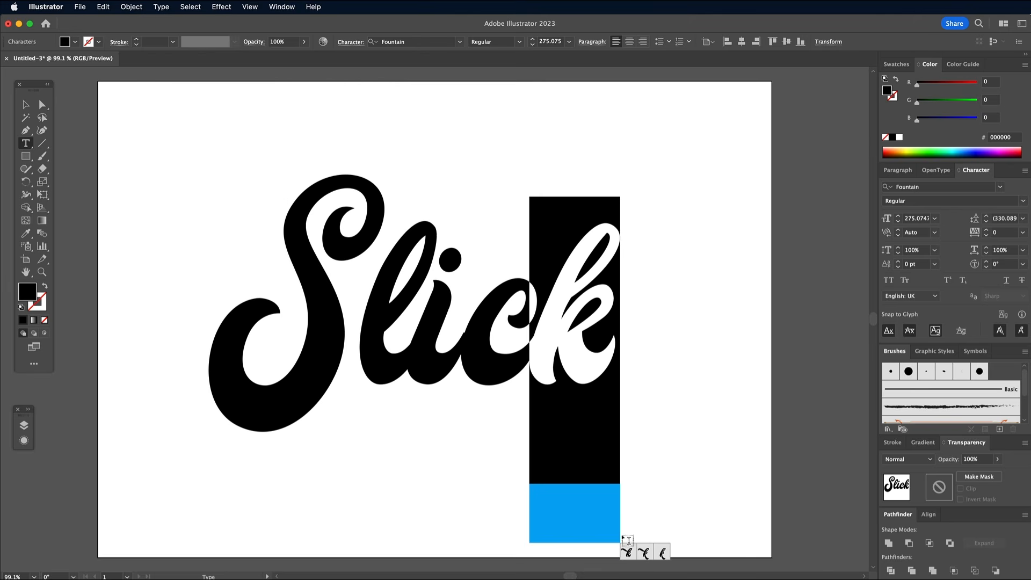
{"action": "left_click", "coordinate": [627, 553]}
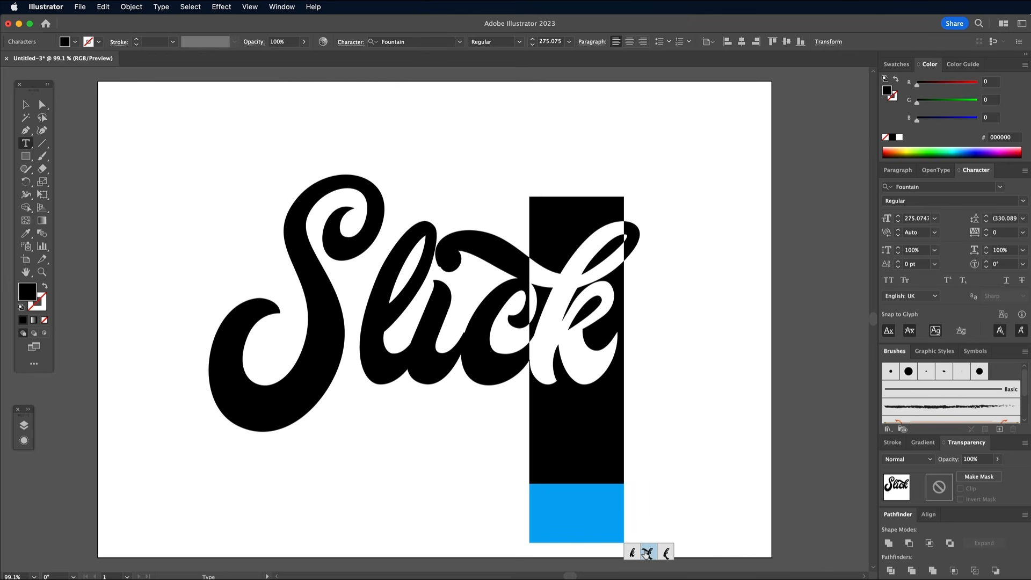
{"action": "left_click", "coordinate": [646, 553]}
{"action": "left_click", "coordinate": [654, 553]}
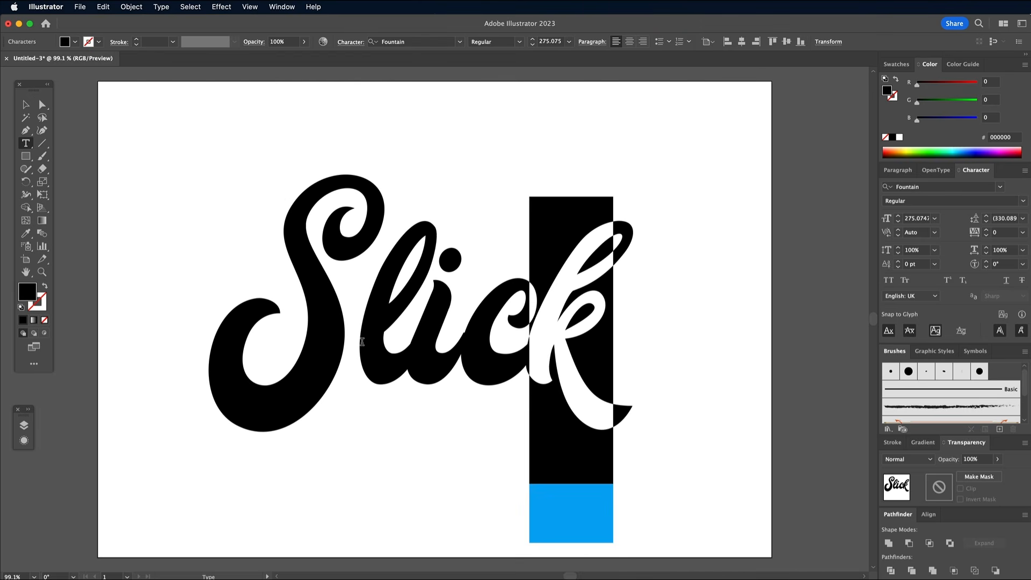
Step: Tighten the kerning between S and l to -160 and between i and c to -47
{"action": "left_click", "coordinate": [362, 342]}
{"action": "key", "text": "alt+Left"}
{"action": "key", "text": "alt+Left"}
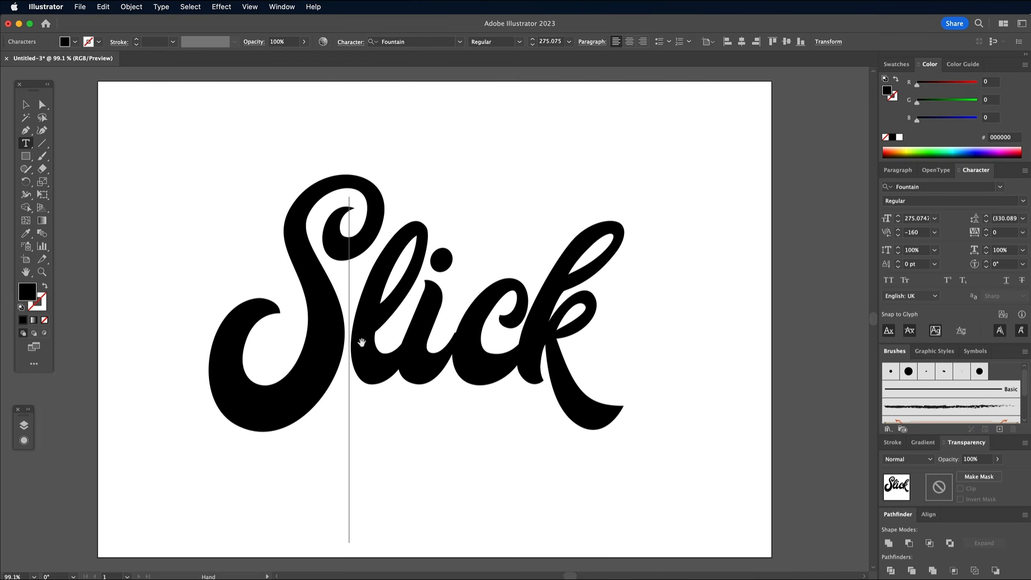
{"action": "key", "text": "Right"}
{"action": "key", "text": "Right"}
{"action": "key", "text": "alt+Left"}
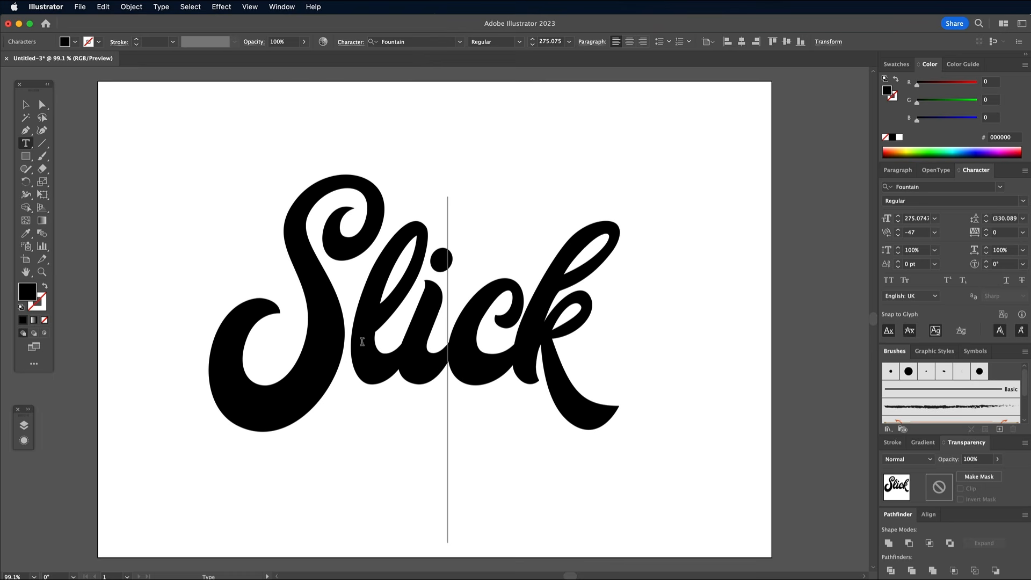
{"action": "left_click", "coordinate": [26, 107]}
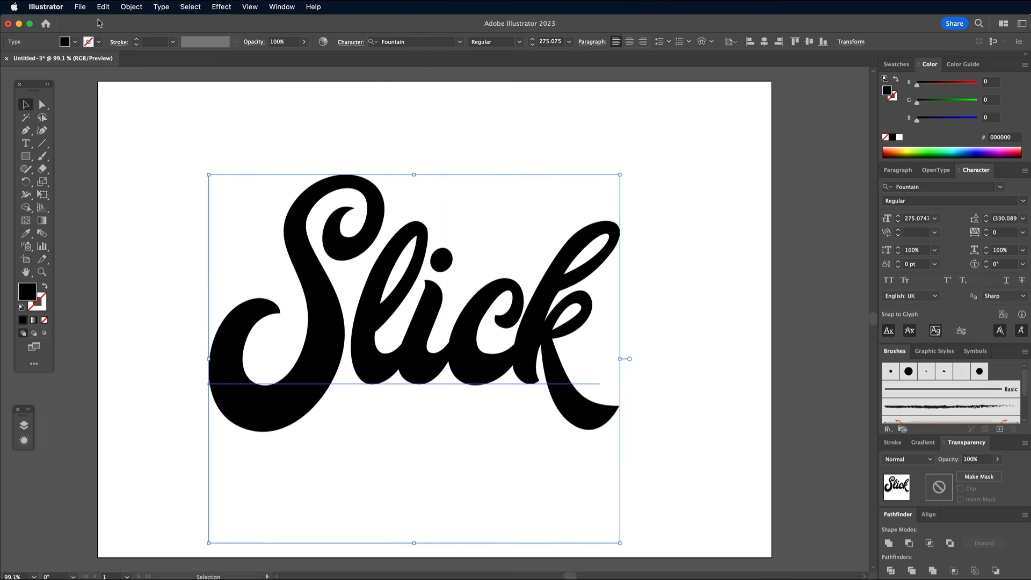
Step: Apply an envelope warp to the text with the Rise style, horizontal, at 10% bend
{"action": "left_click", "coordinate": [131, 7]}
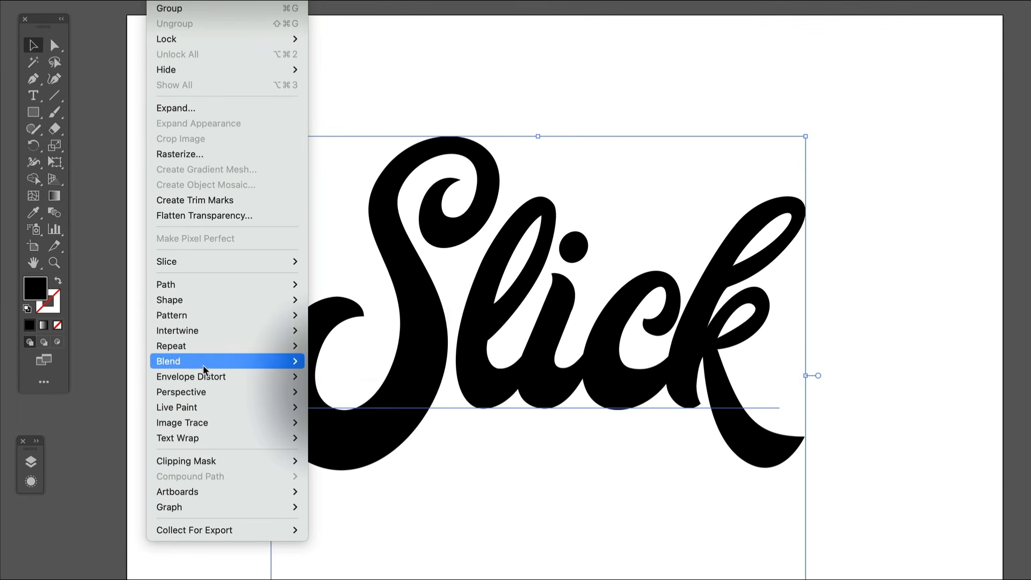
{"action": "mouse_move", "coordinate": [236, 370]}
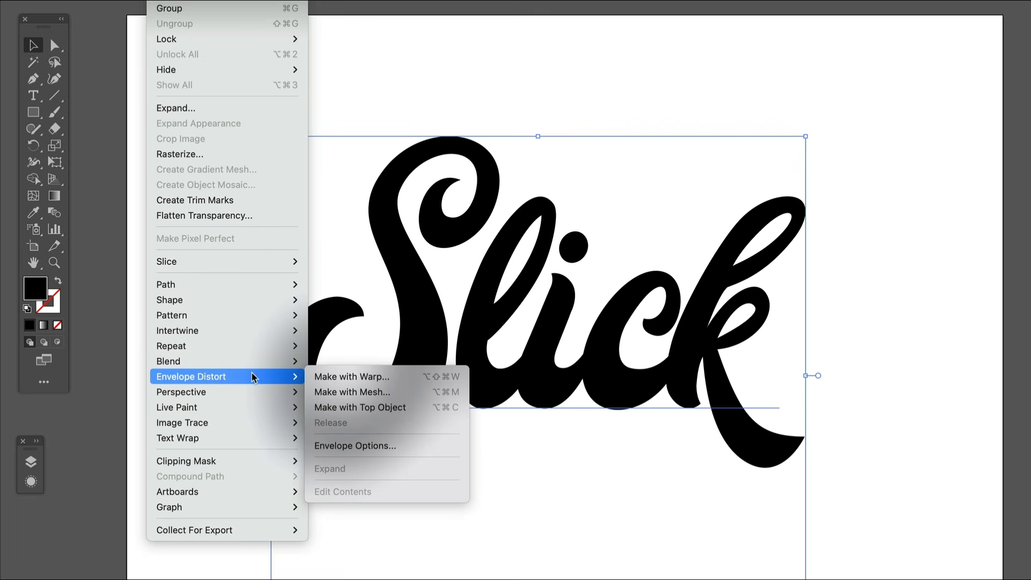
{"action": "left_click", "coordinate": [312, 371]}
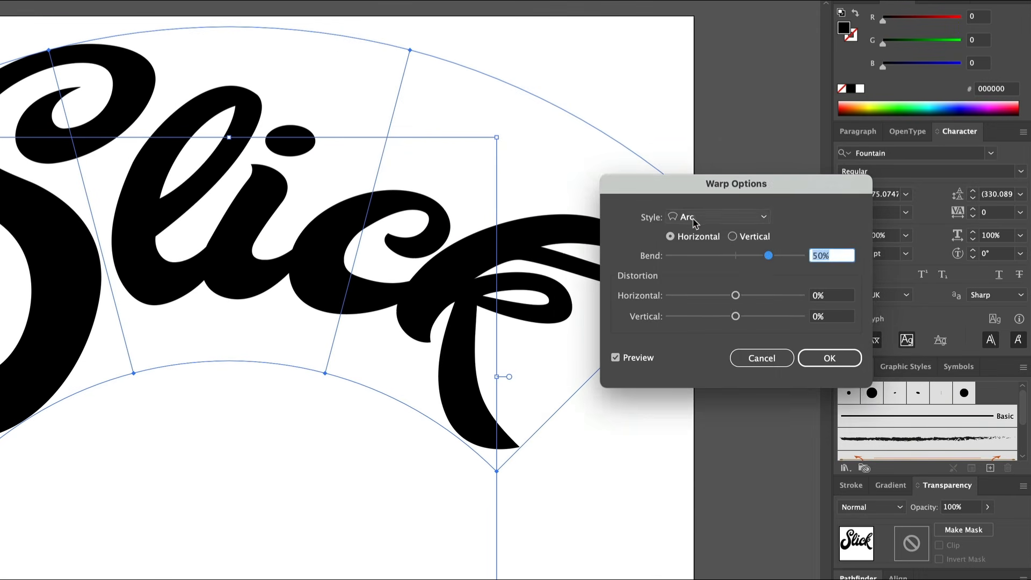
{"action": "left_click", "coordinate": [718, 217]}
{"action": "left_click", "coordinate": [701, 392]}
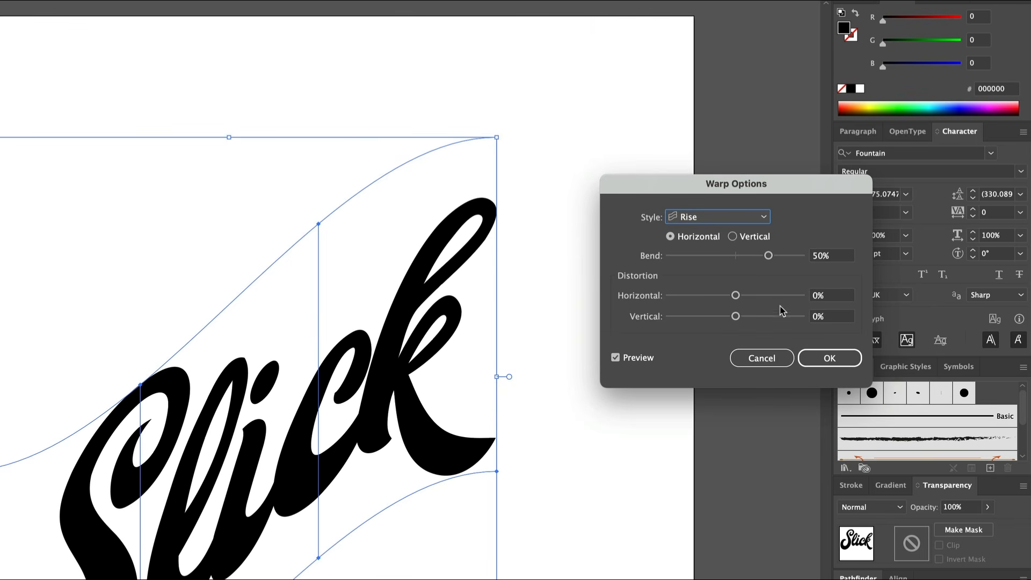
{"action": "double_click", "coordinate": [819, 256]}
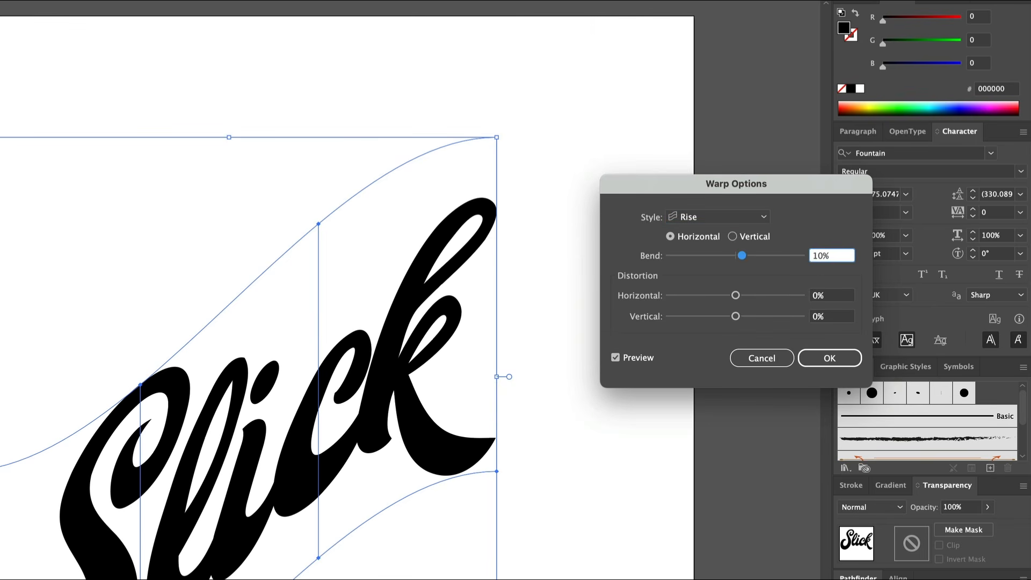
{"action": "type", "text": "10"}
{"action": "key", "text": "Tab"}
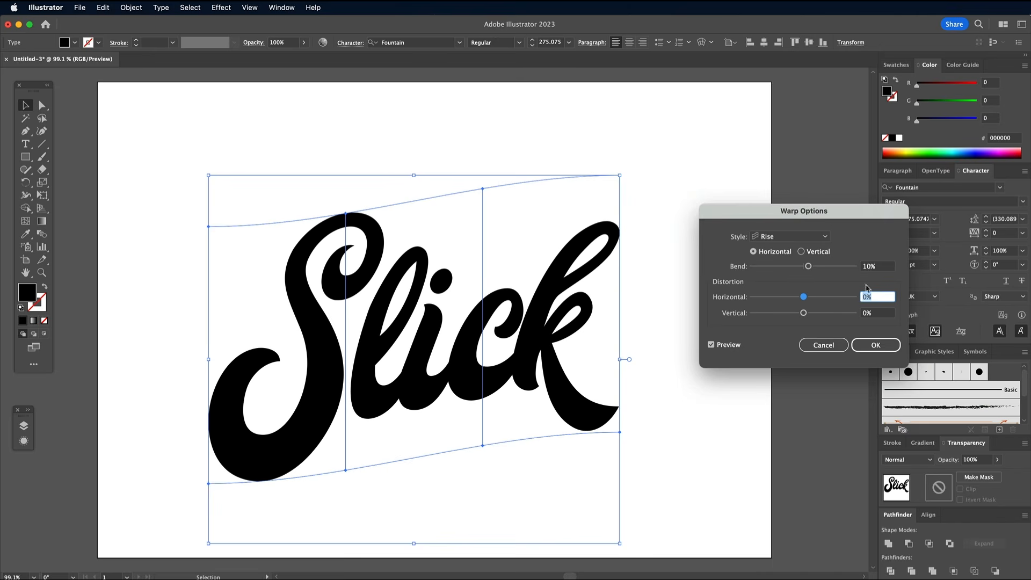
{"action": "left_click", "coordinate": [875, 344]}
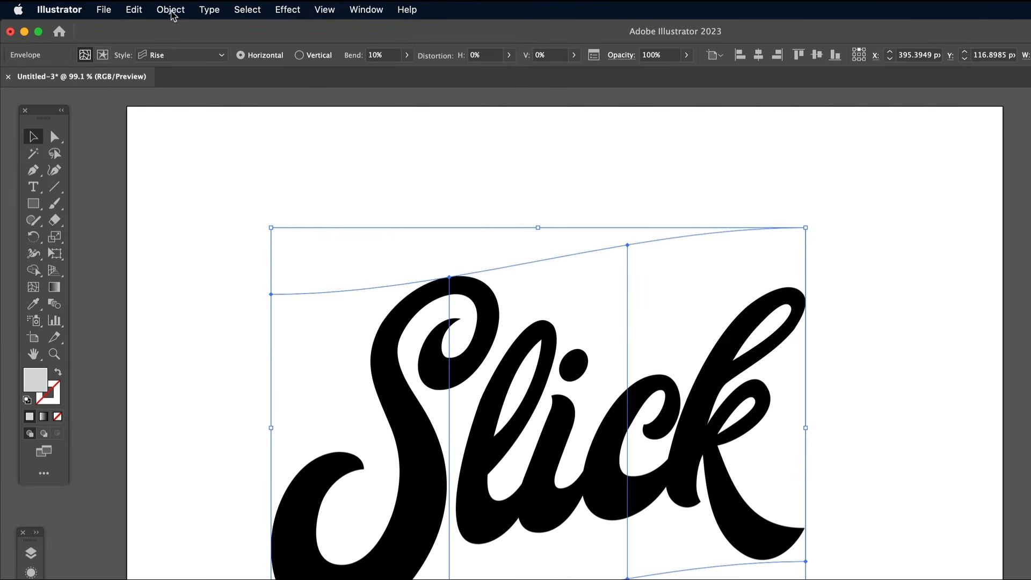
Step: Expand the warped lettering and unite its overlapping letters, placing the result slightly higher on the artboard
{"action": "left_click", "coordinate": [158, 10]}
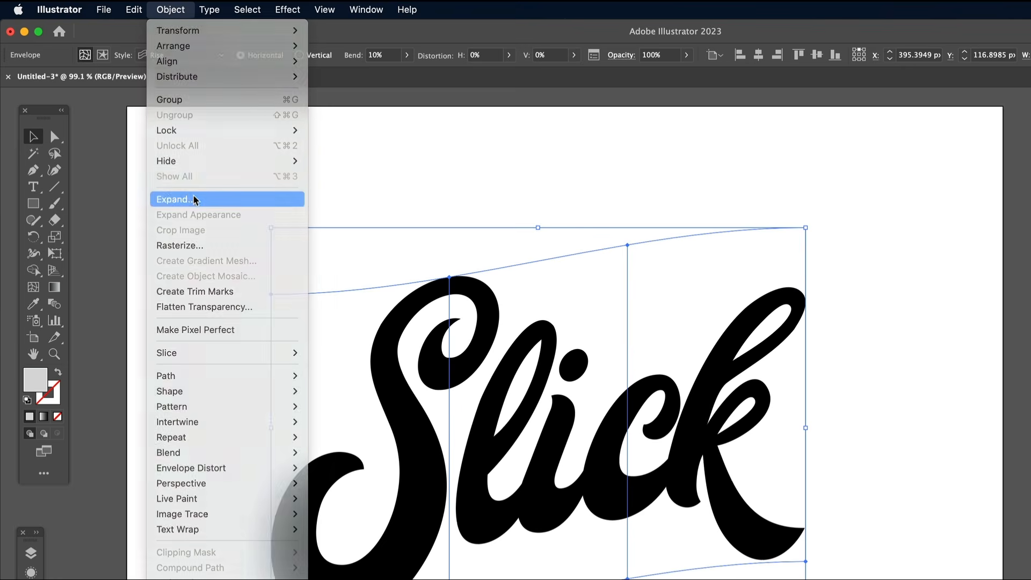
{"action": "left_click", "coordinate": [195, 198]}
{"action": "left_click", "coordinate": [385, 296]}
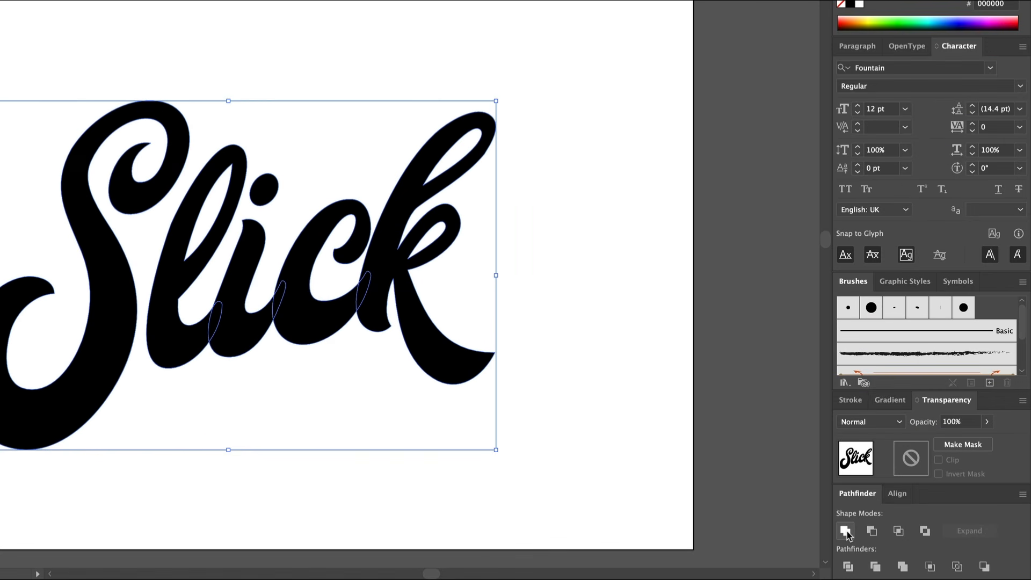
{"action": "left_click", "coordinate": [846, 531]}
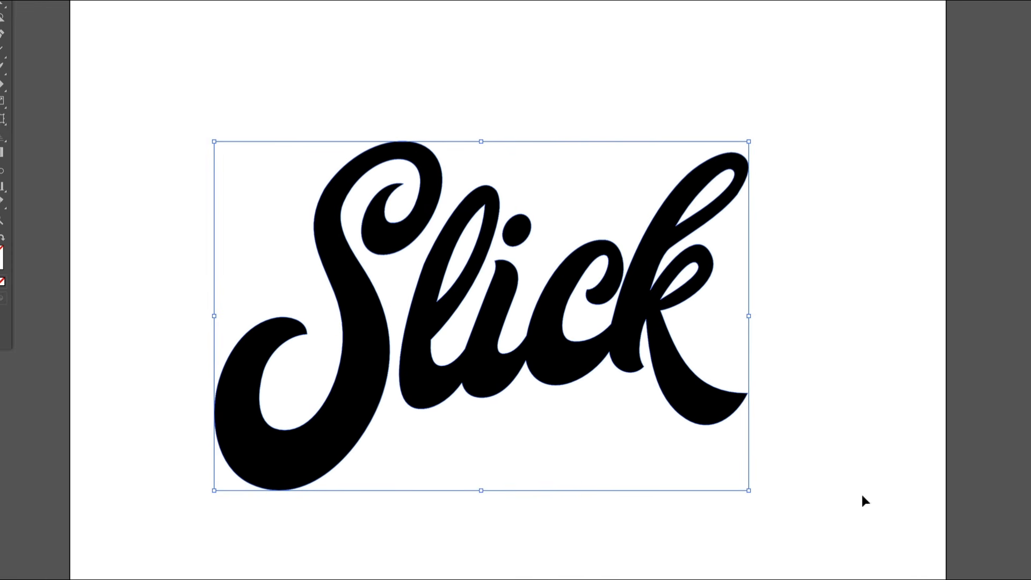
{"action": "left_click_drag", "start_coordinate": [554, 358], "coordinate": [555, 312]}
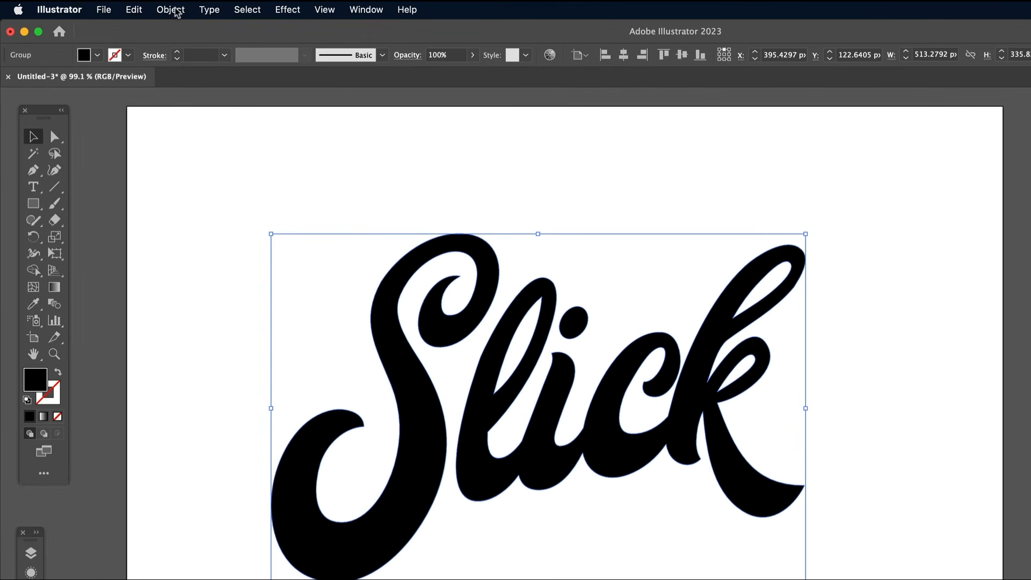
Step: Offset the lettering's paths by 10 px with miter joins and unite the overlapping offset shapes into one outline
{"action": "left_click", "coordinate": [131, 8]}
{"action": "mouse_move", "coordinate": [140, 291]}
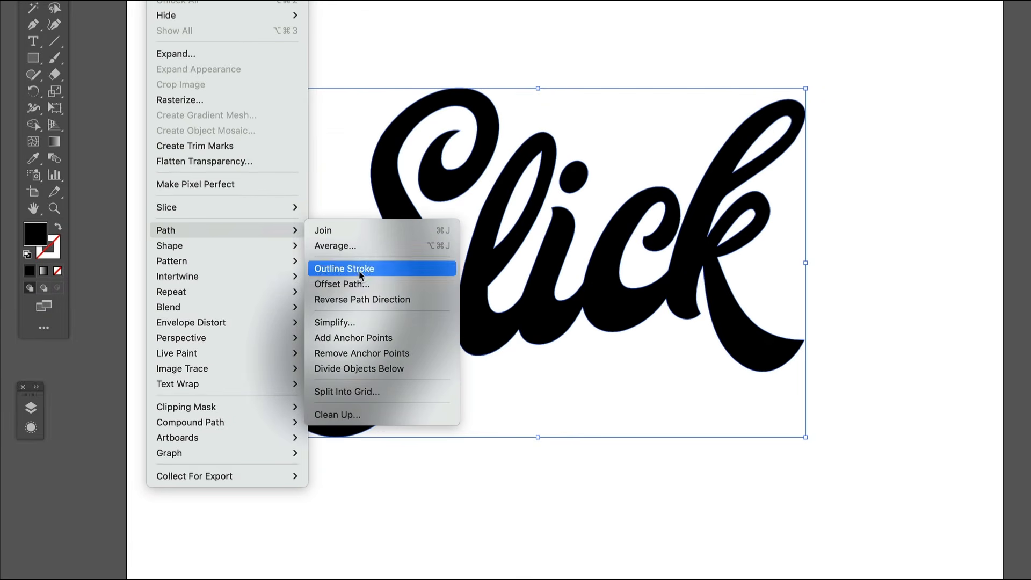
{"action": "left_click", "coordinate": [342, 283]}
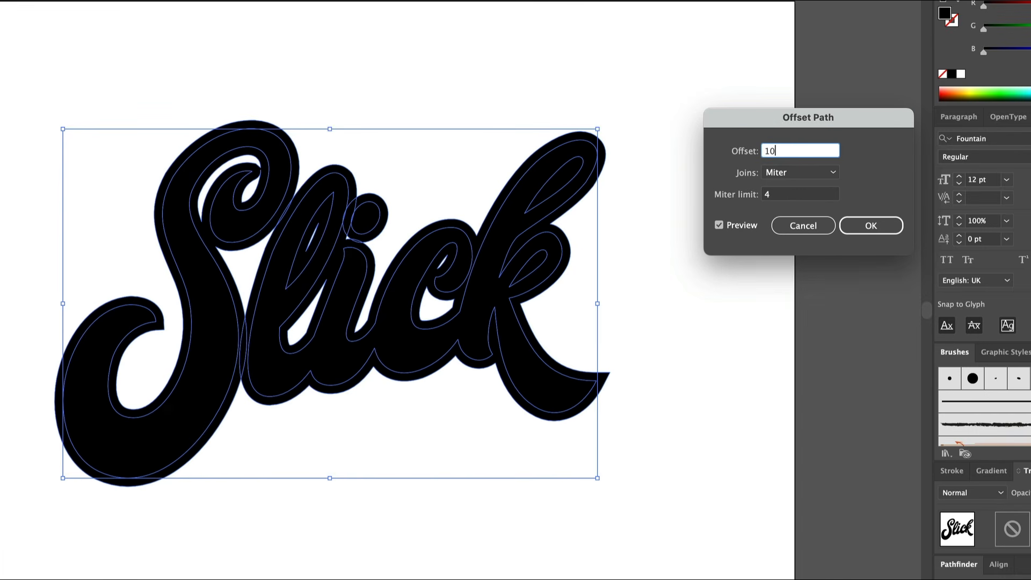
{"action": "type", "text": "10"}
{"action": "key", "text": "Tab"}
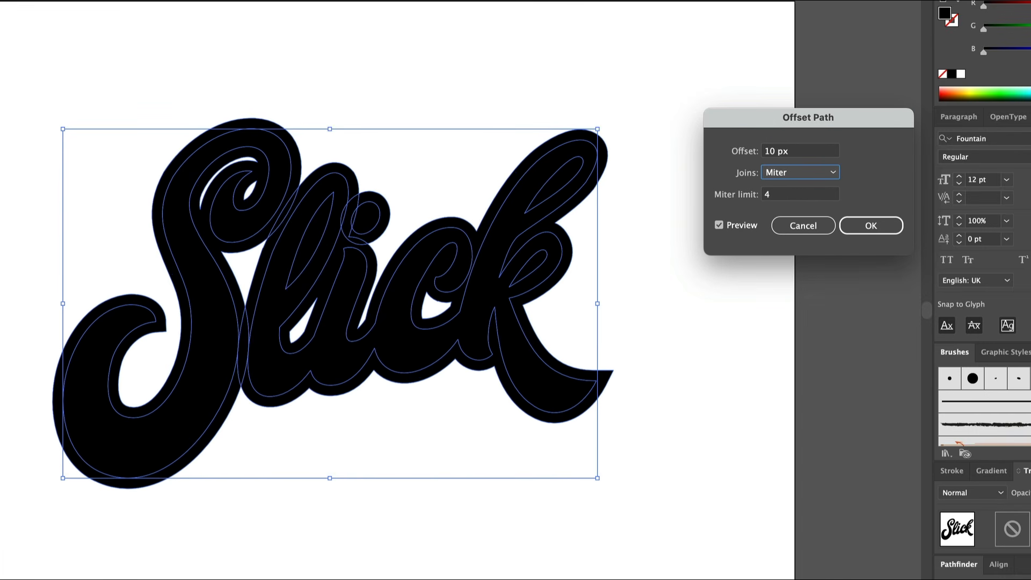
{"action": "left_click", "coordinate": [867, 227]}
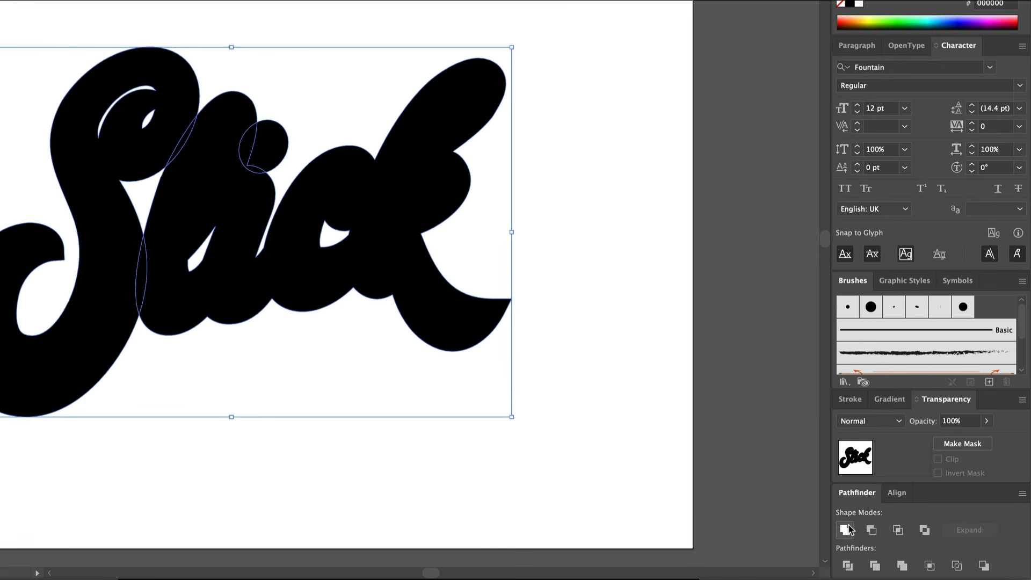
{"action": "left_click", "coordinate": [847, 530]}
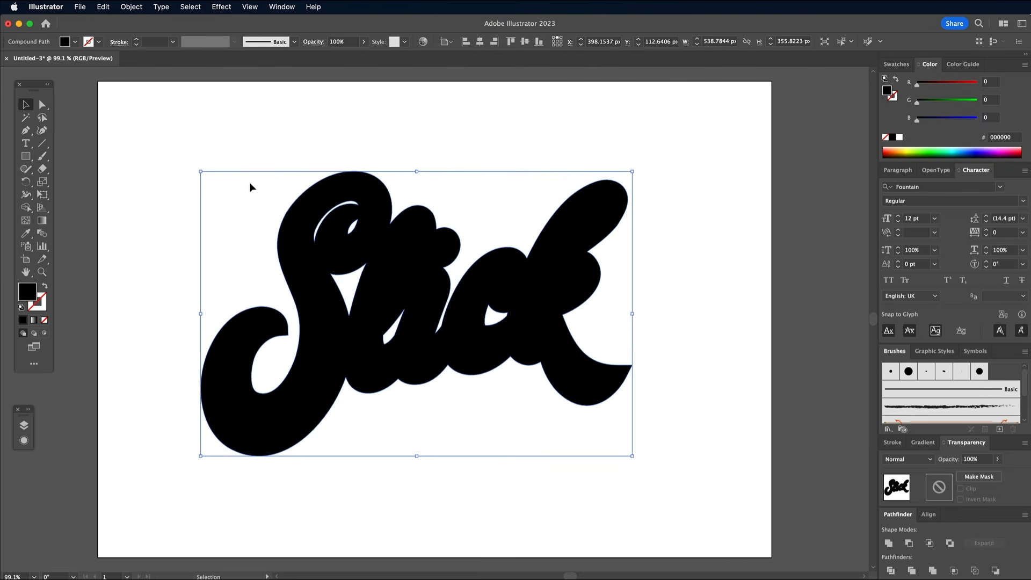
Step: Cut the offset outline and paste it in back of the lettering, and fill the lettering with white
{"action": "left_click", "coordinate": [102, 7]}
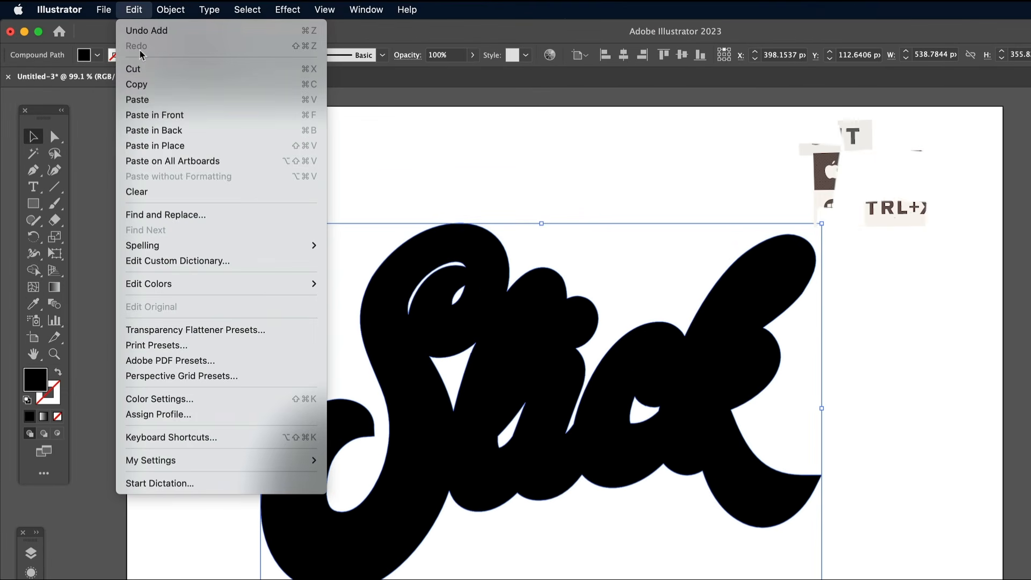
{"action": "left_click", "coordinate": [120, 58]}
{"action": "left_click", "coordinate": [135, 10]}
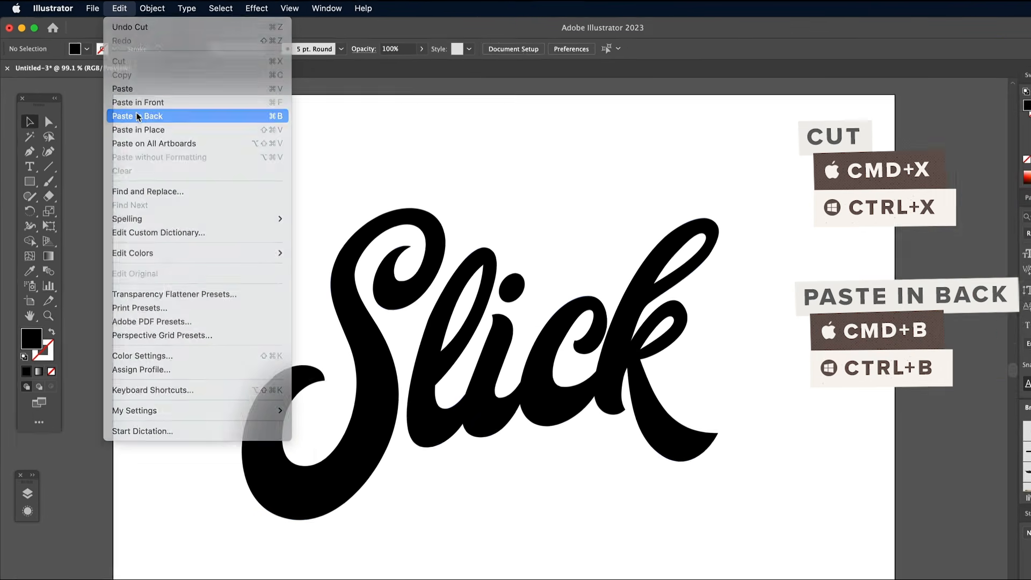
{"action": "left_click", "coordinate": [154, 130]}
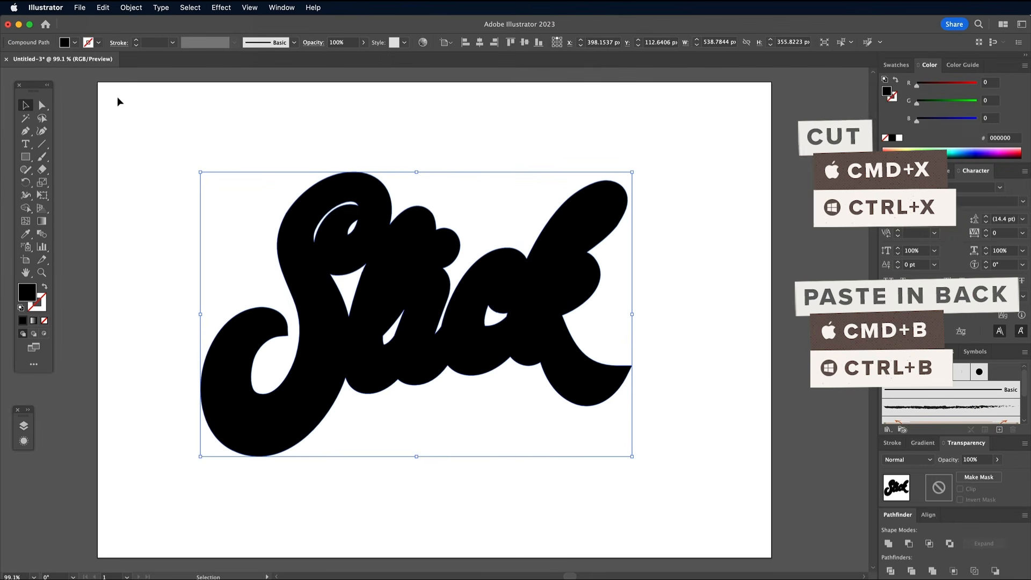
{"action": "left_click", "coordinate": [307, 265]}
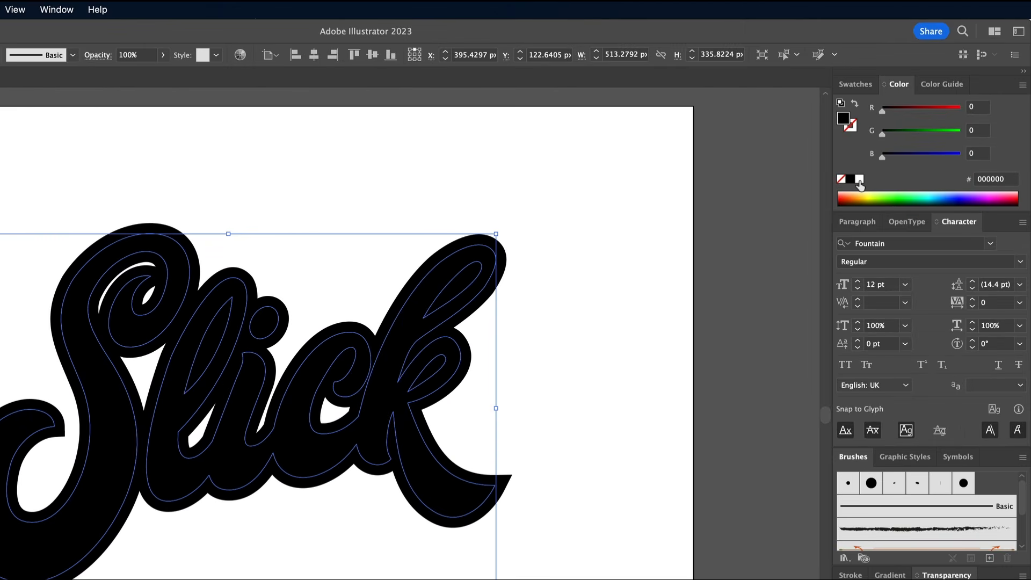
{"action": "left_click", "coordinate": [859, 179]}
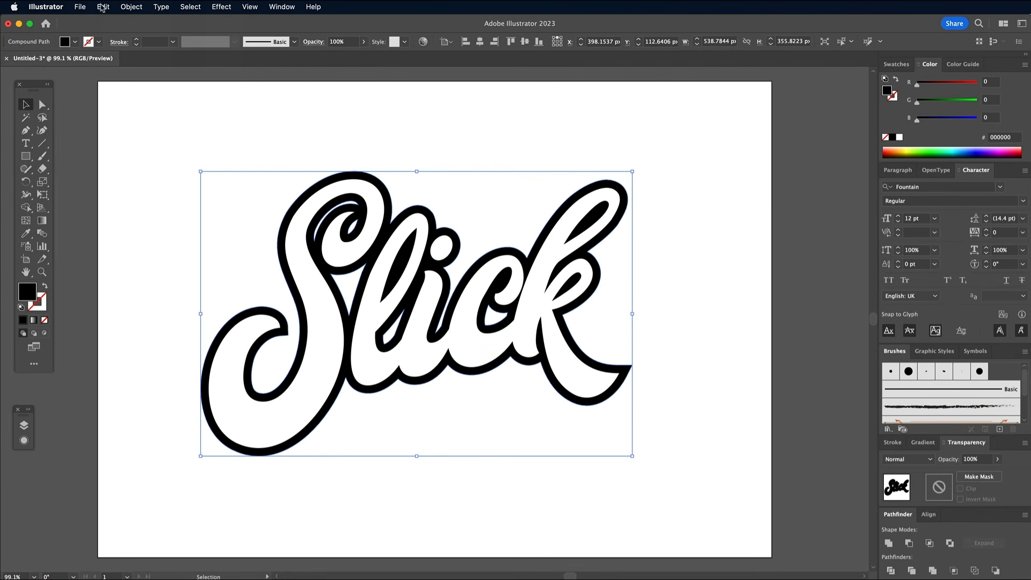
Step: Paste a second copy of the black outline in back and shift it 30 px down and 30 px to the right
{"action": "left_click", "coordinate": [102, 8]}
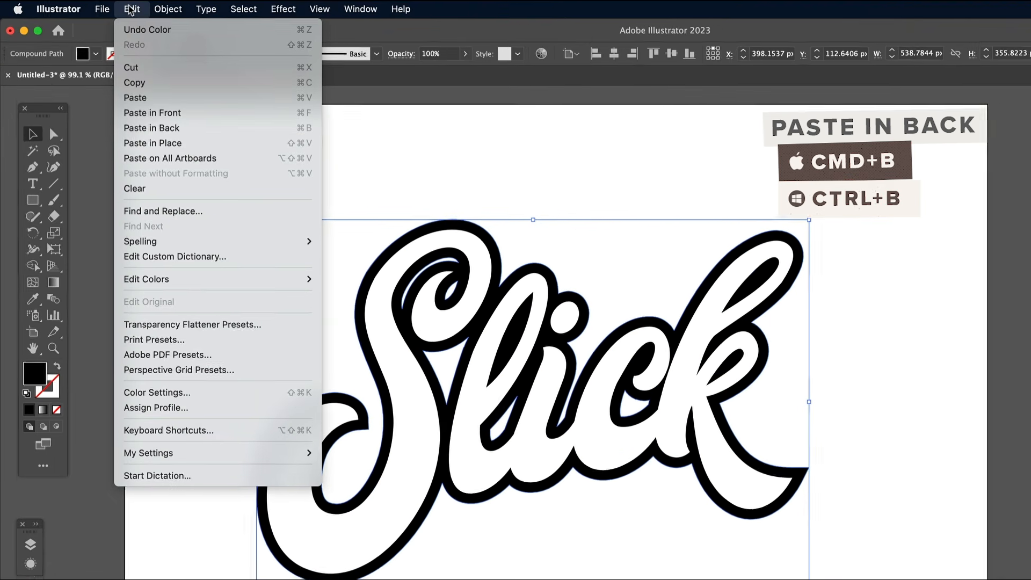
{"action": "left_click", "coordinate": [119, 99]}
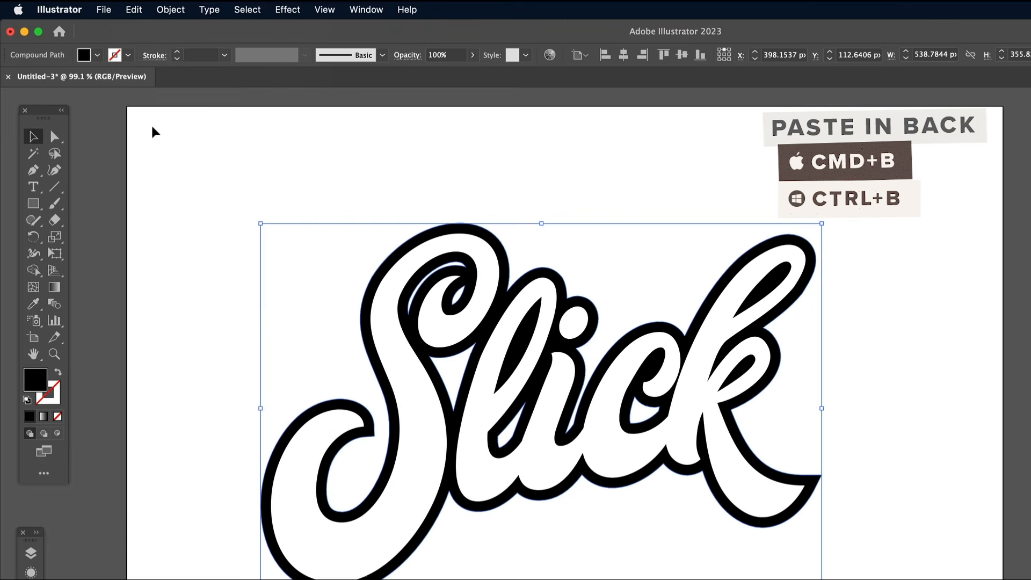
{"action": "key", "text": "shift+Down"}
{"action": "key", "text": "shift+Down"}
{"action": "key", "text": "shift+Down"}
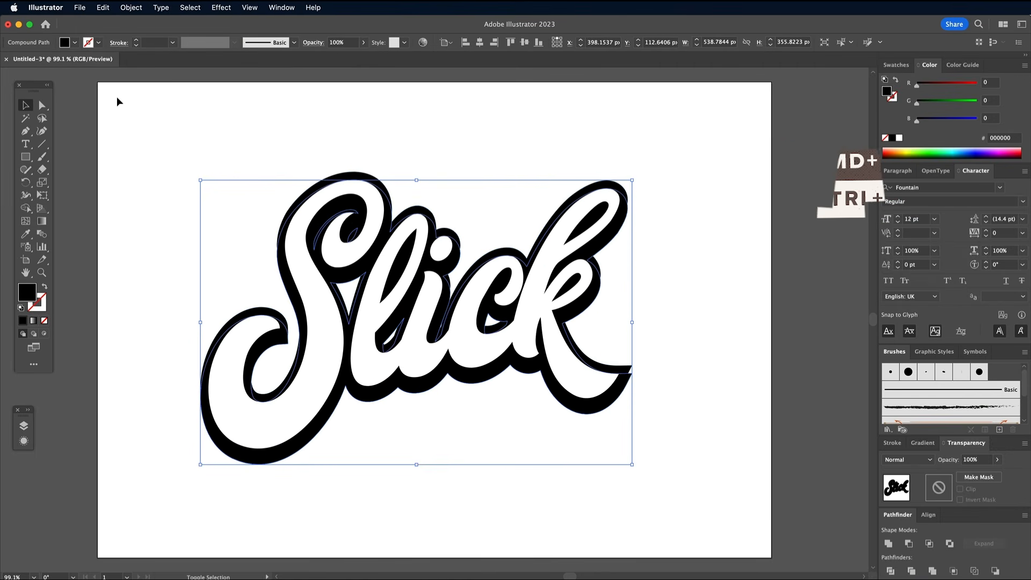
{"action": "key", "text": "shift+Right"}
{"action": "key", "text": "shift+Right"}
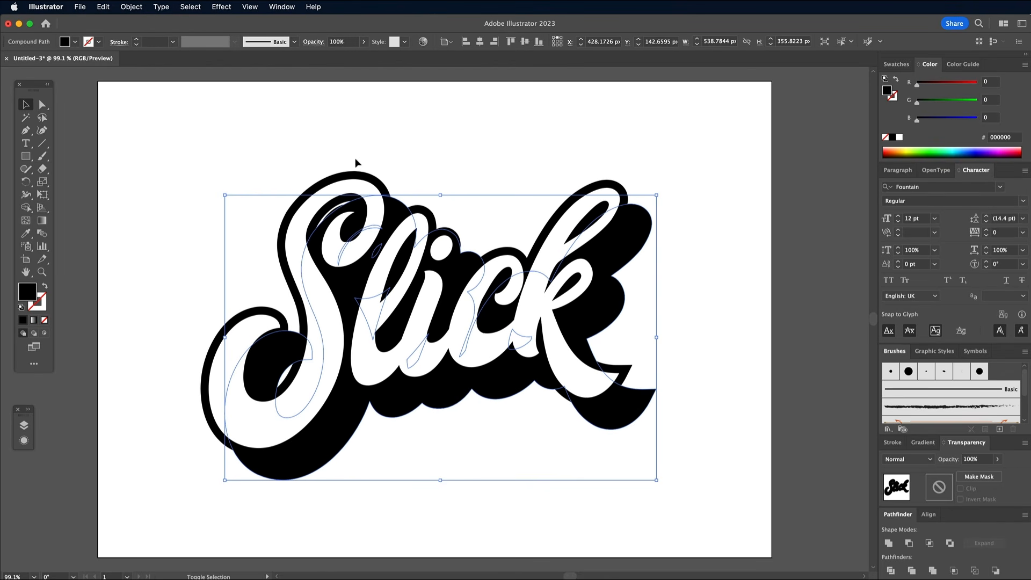
Step: Make a blend between the black offset outline and its shifted copy
{"action": "left_click", "coordinate": [368, 175], "text": "shift"}
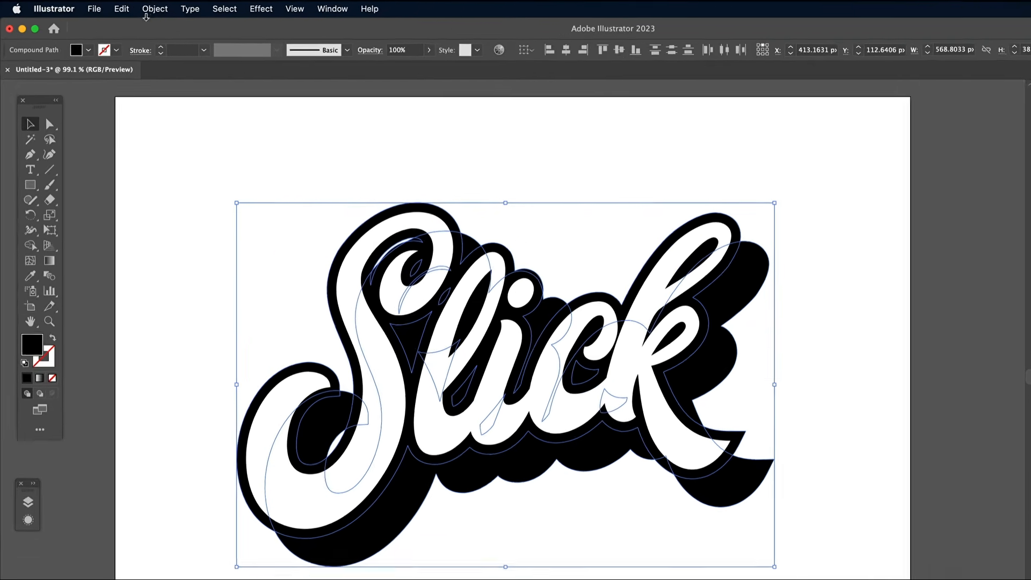
{"action": "left_click", "coordinate": [131, 7]}
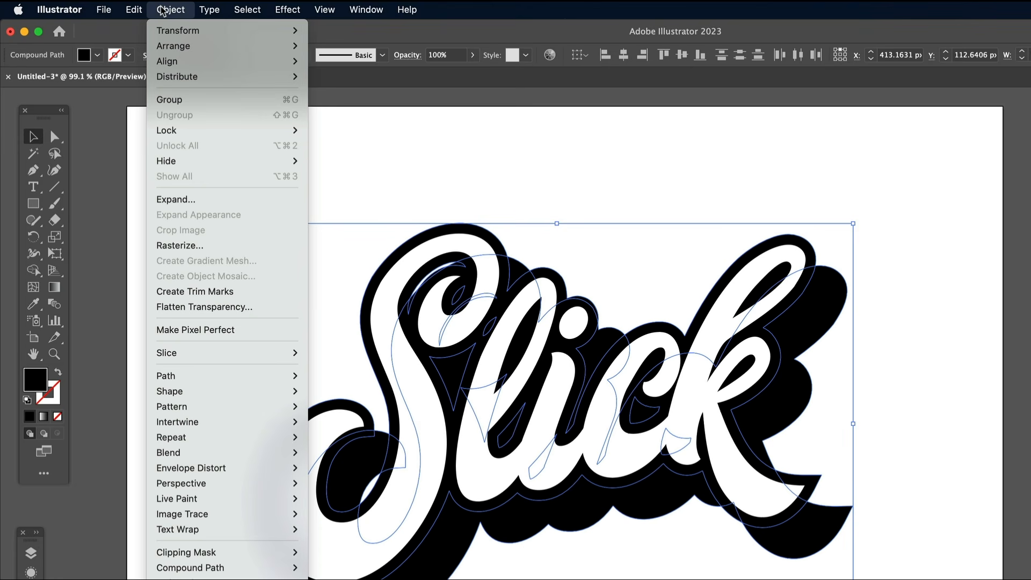
{"action": "mouse_move", "coordinate": [181, 454]}
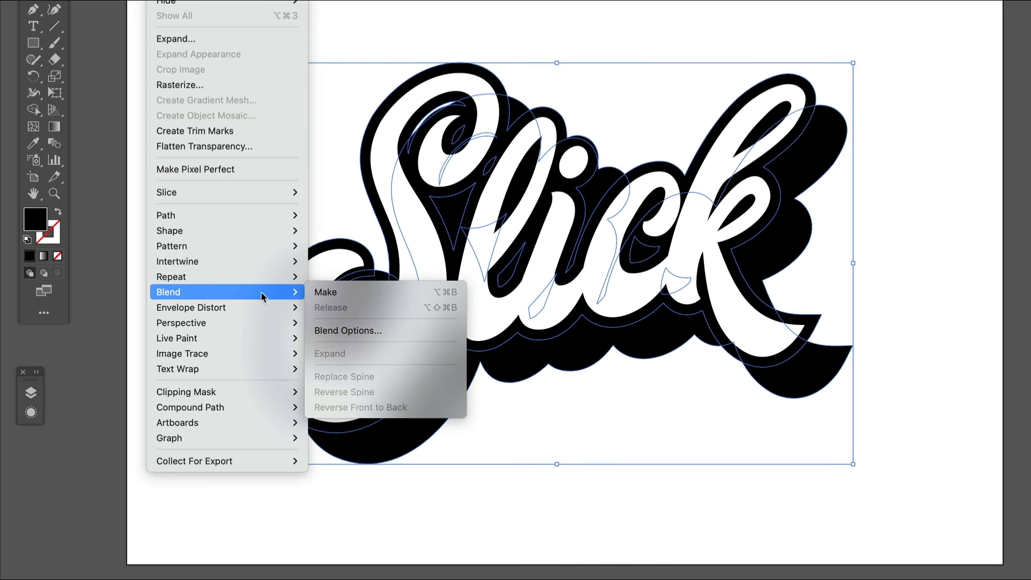
{"action": "left_click", "coordinate": [335, 293]}
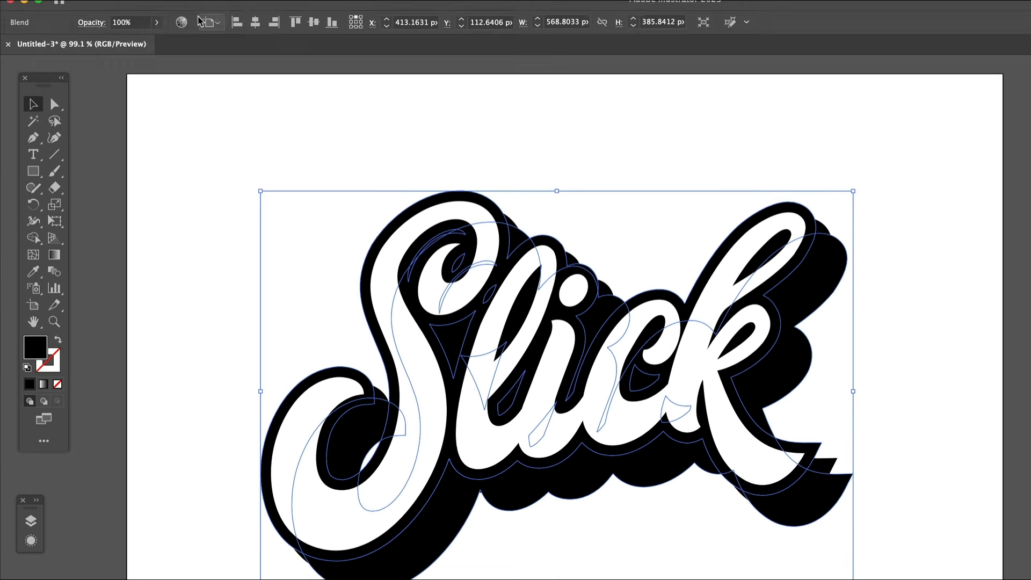
Step: Set the blend's spacing to Specified Steps with 100 steps
{"action": "left_click", "coordinate": [202, 9]}
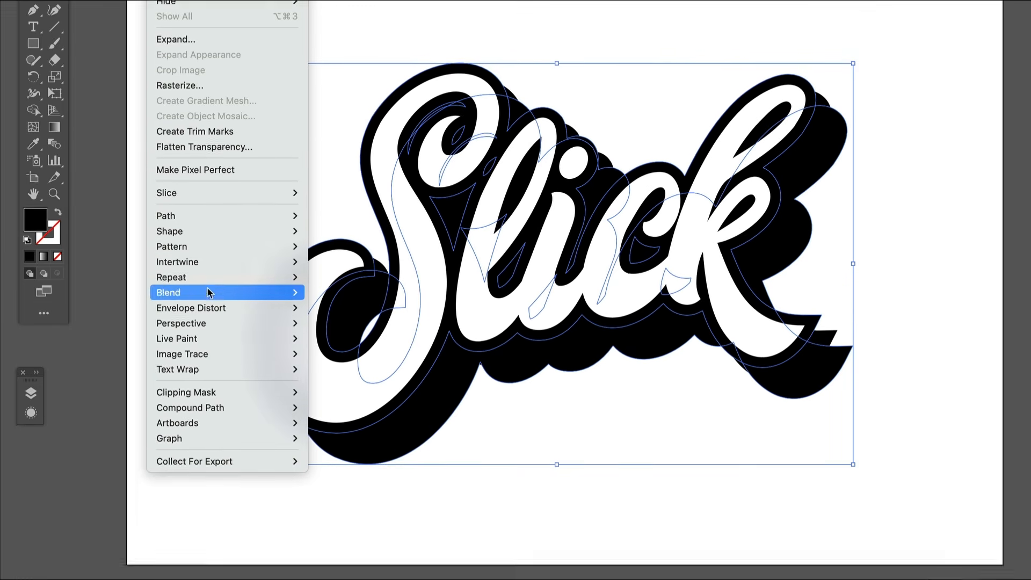
{"action": "mouse_move", "coordinate": [209, 293]}
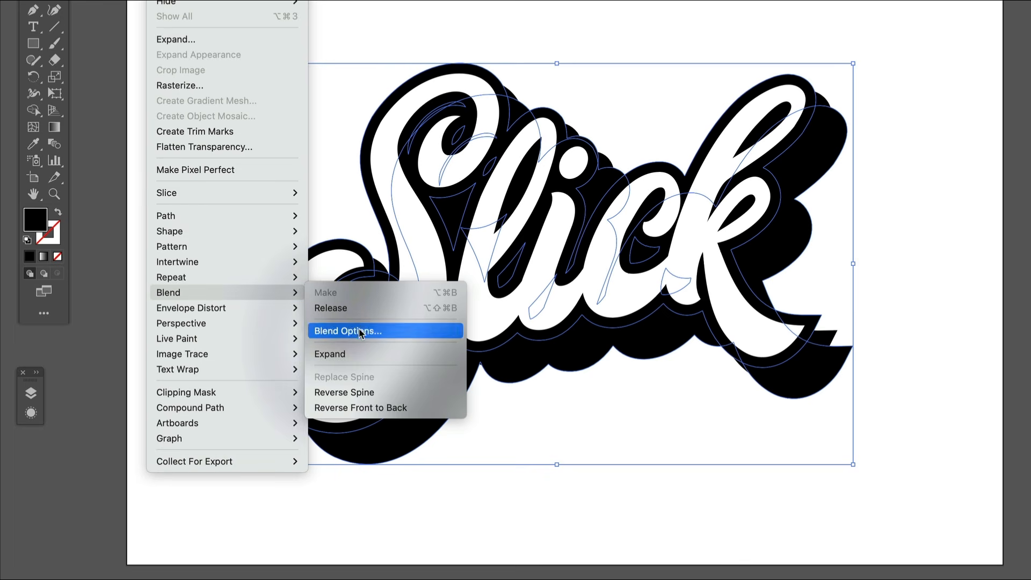
{"action": "left_click", "coordinate": [360, 329]}
{"action": "left_click", "coordinate": [785, 183]}
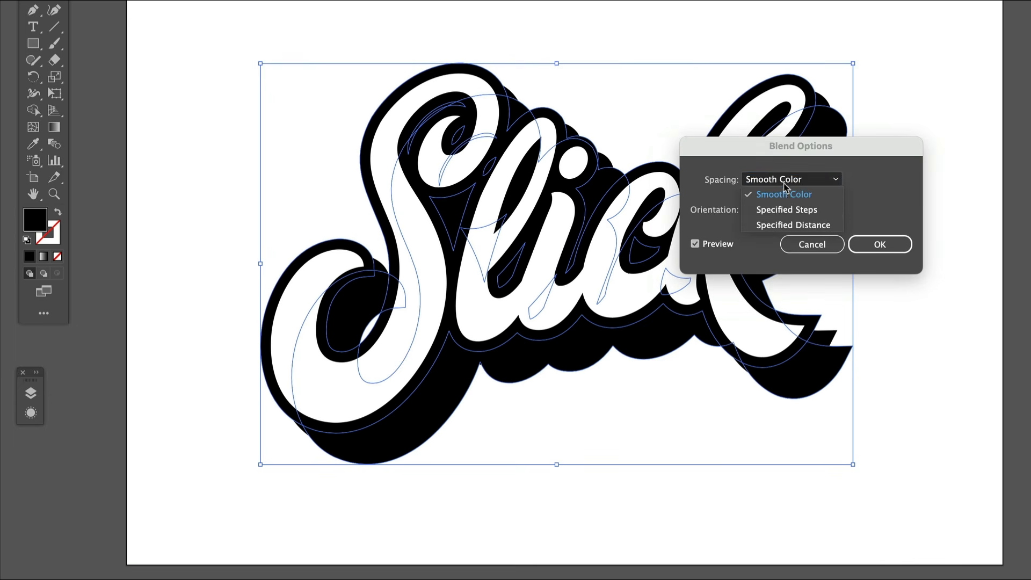
{"action": "left_click", "coordinate": [782, 207]}
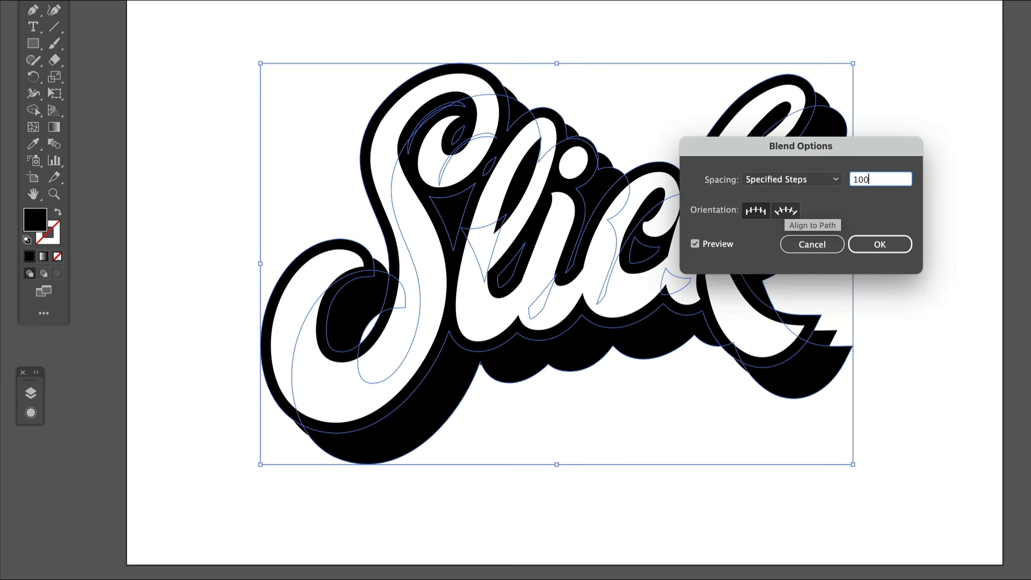
{"action": "type", "text": "00"}
{"action": "left_click", "coordinate": [873, 248]}
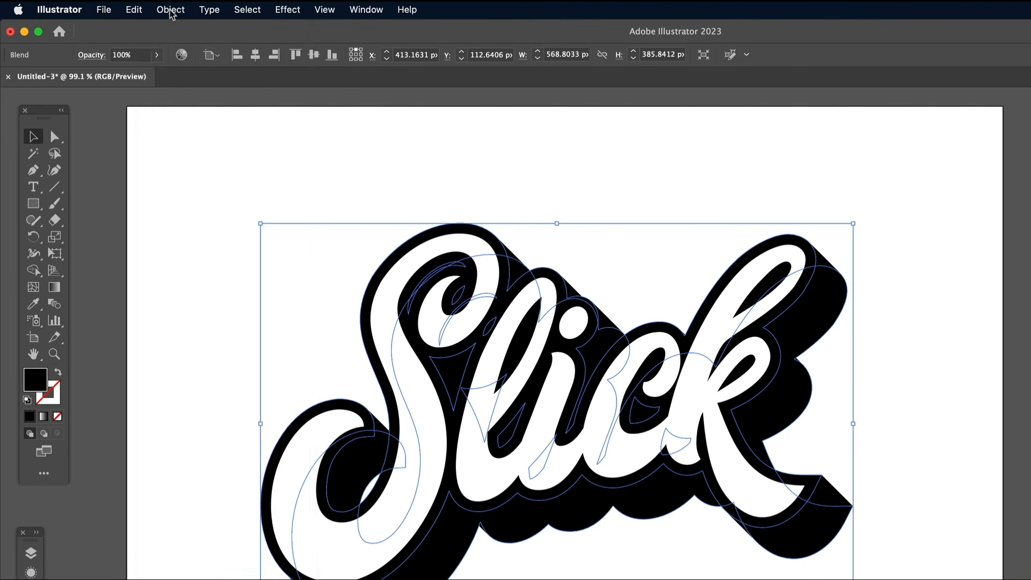
Step: Expand the blend and unite its pieces into a single solid extrusion shape
{"action": "left_click", "coordinate": [130, 8]}
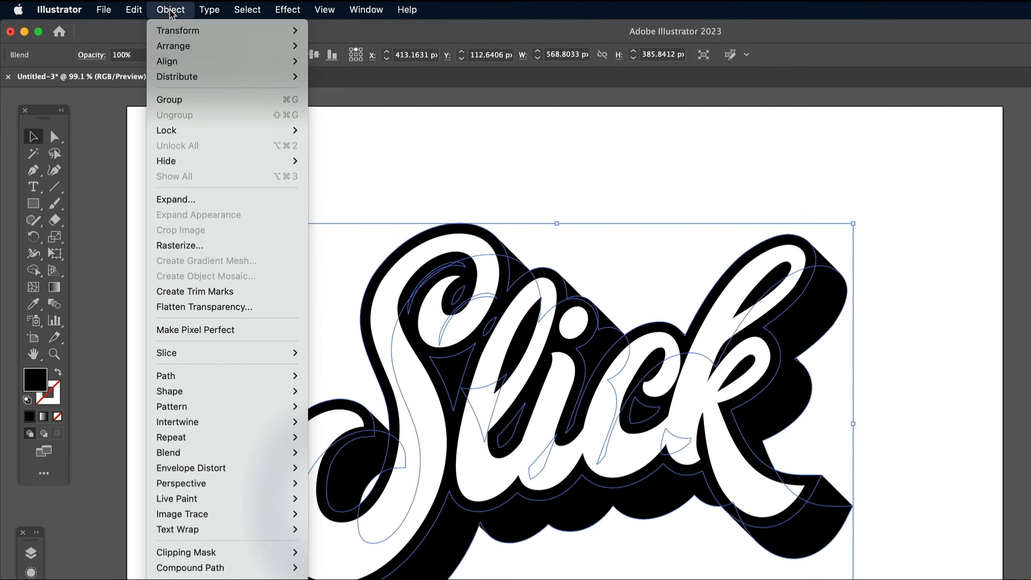
{"action": "left_click", "coordinate": [185, 199]}
{"action": "left_click", "coordinate": [400, 299]}
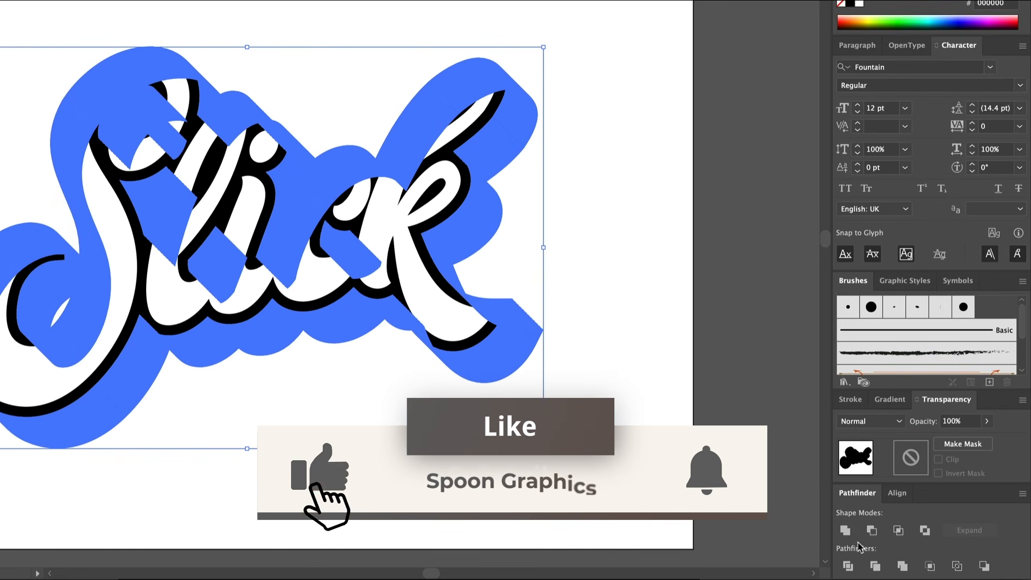
{"action": "left_click", "coordinate": [845, 530]}
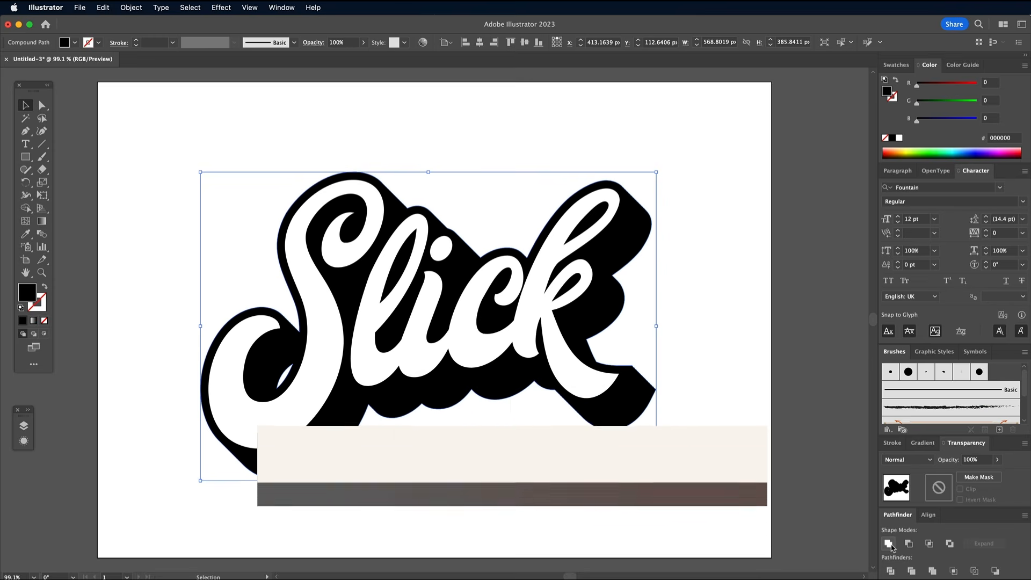
Step: Delete the small leftover hole in the black extrusion inside the S's lower curl
{"action": "left_click", "coordinate": [44, 105]}
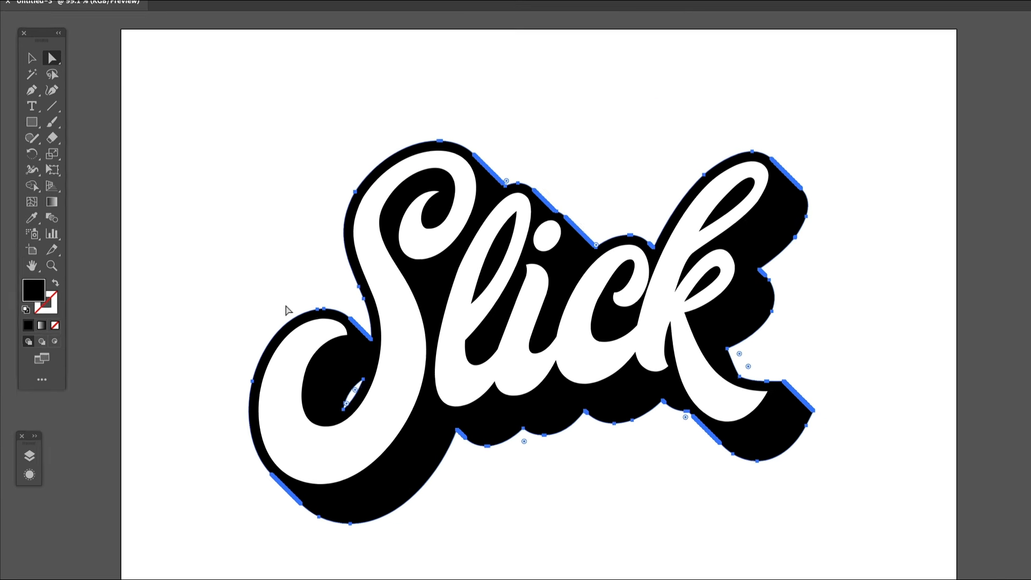
{"action": "left_click", "coordinate": [293, 363]}
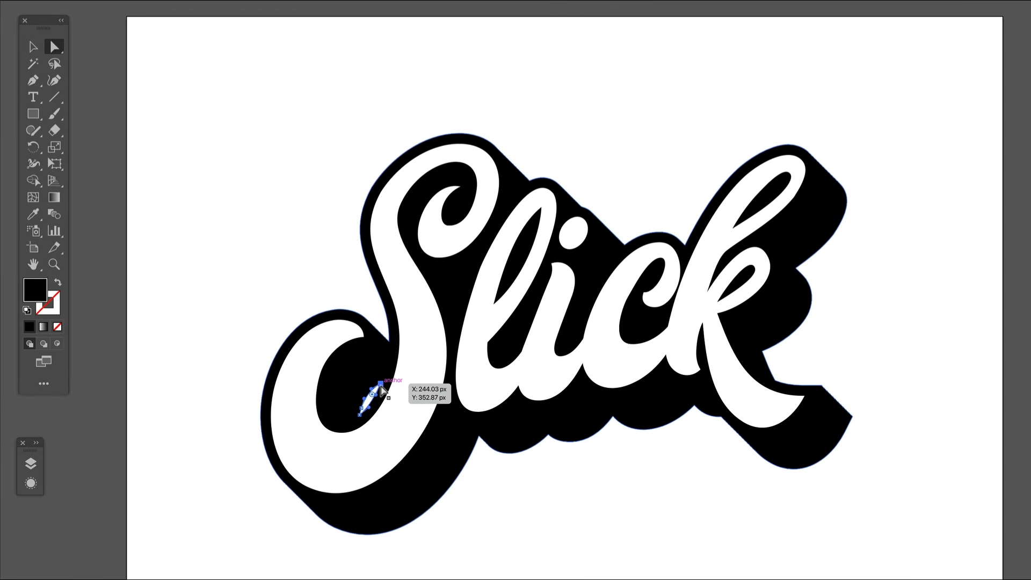
{"action": "left_click", "coordinate": [34, 47]}
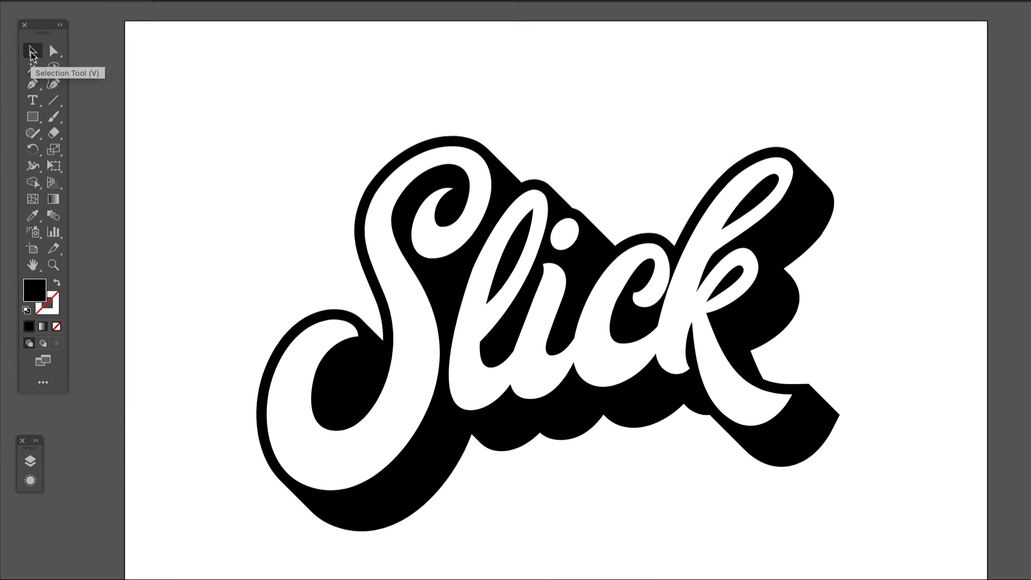
Step: Fill the white lettering with the default white-to-black linear gradient
{"action": "left_click", "coordinate": [301, 381]}
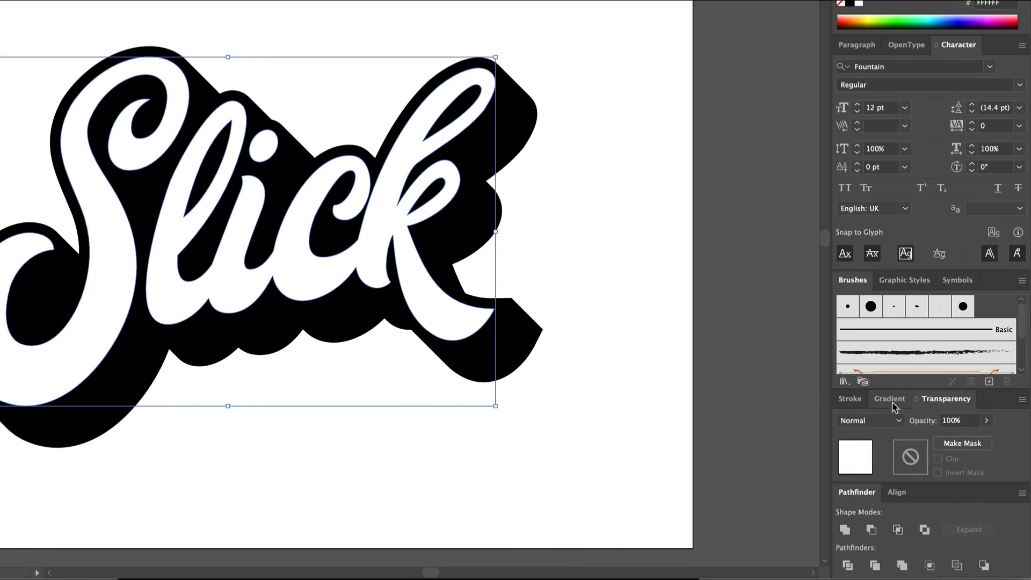
{"action": "left_click", "coordinate": [922, 441]}
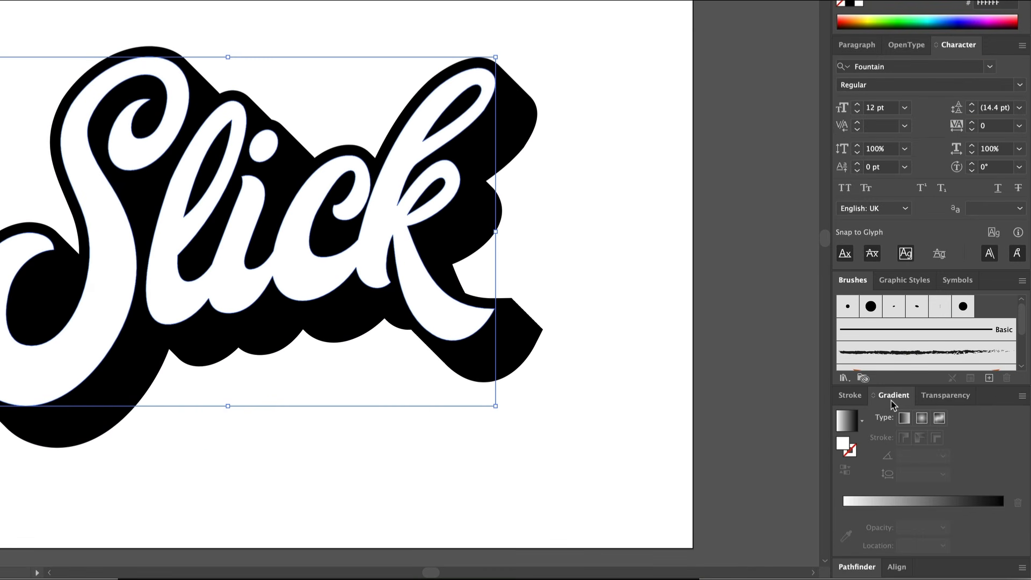
{"action": "left_click", "coordinate": [847, 425]}
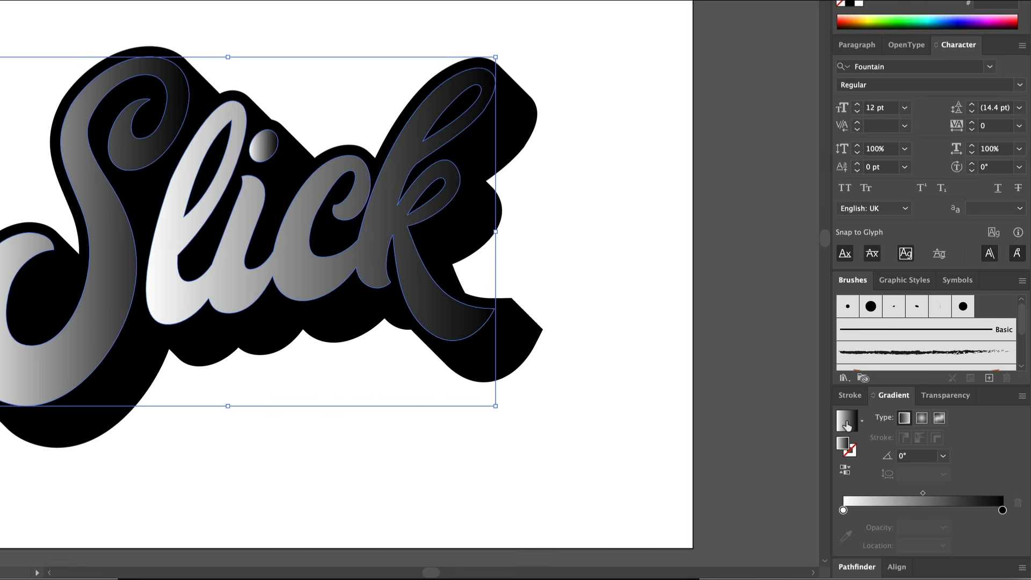
Step: Recolor the gradient so that it runs from golden yellow at the start to pink FF007D at the end
{"action": "left_click", "coordinate": [844, 512]}
{"action": "left_click_drag", "start_coordinate": [977, 121], "coordinate": [916, 121]}
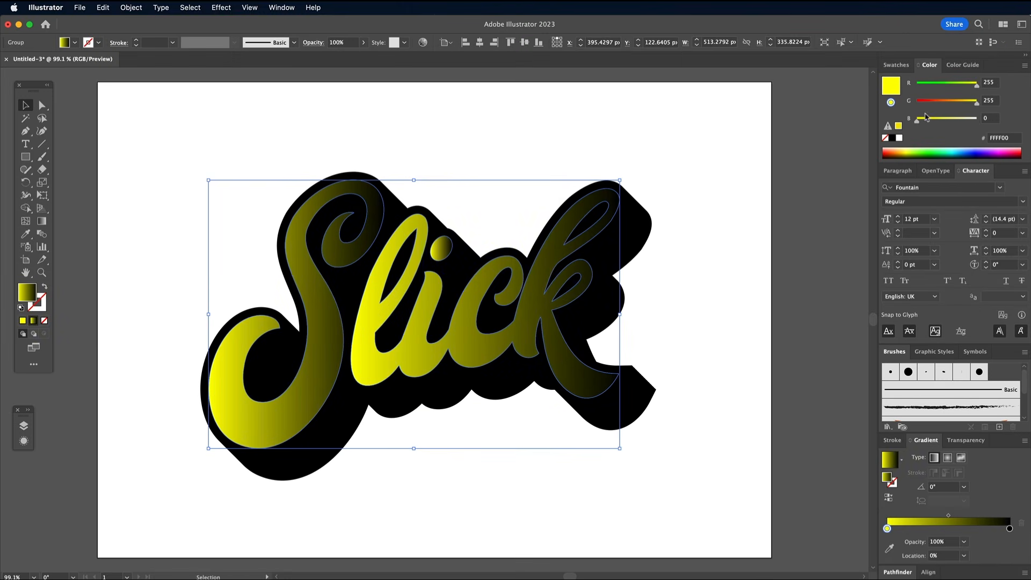
{"action": "left_click_drag", "start_coordinate": [977, 104], "coordinate": [1006, 89]}
{"action": "left_click", "coordinate": [1009, 528]}
{"action": "left_click_drag", "start_coordinate": [917, 121], "coordinate": [947, 123]}
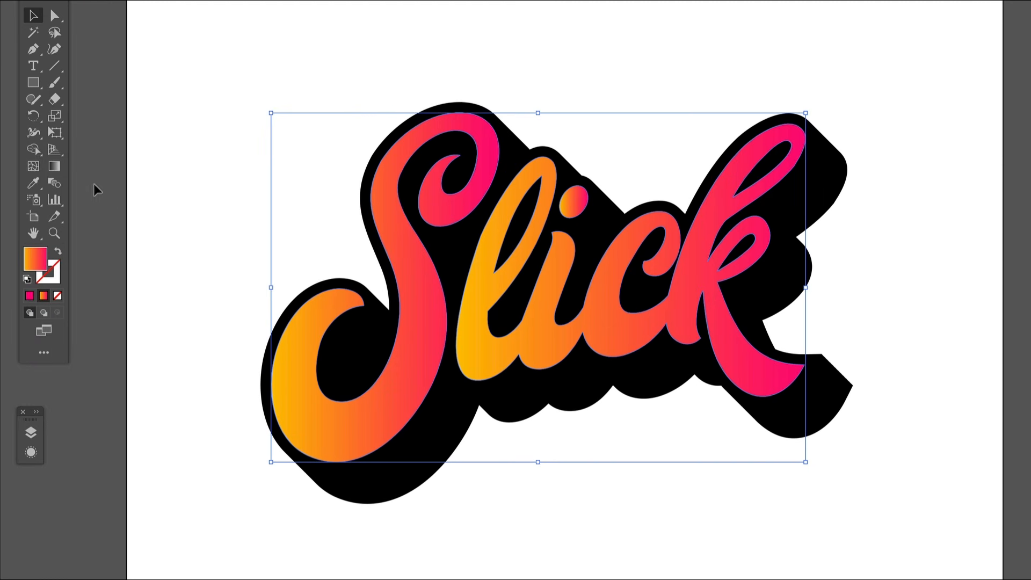
Step: Redirect the gradient across all letters to run from yellow above to pink below, at an angle of about -81°
{"action": "left_click", "coordinate": [43, 224]}
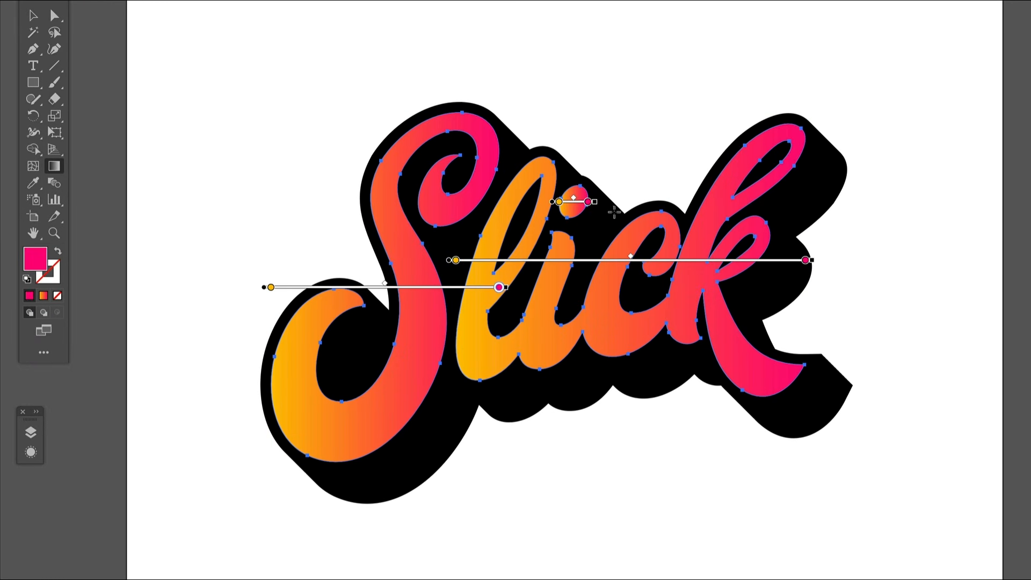
{"action": "left_click_drag", "start_coordinate": [612, 205], "coordinate": [637, 371]}
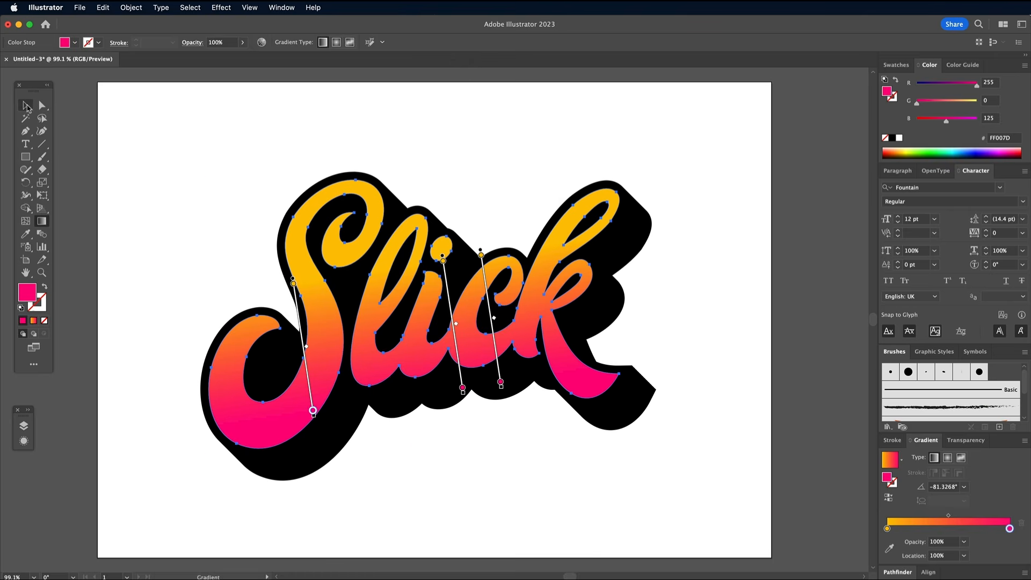
{"action": "left_click", "coordinate": [26, 107]}
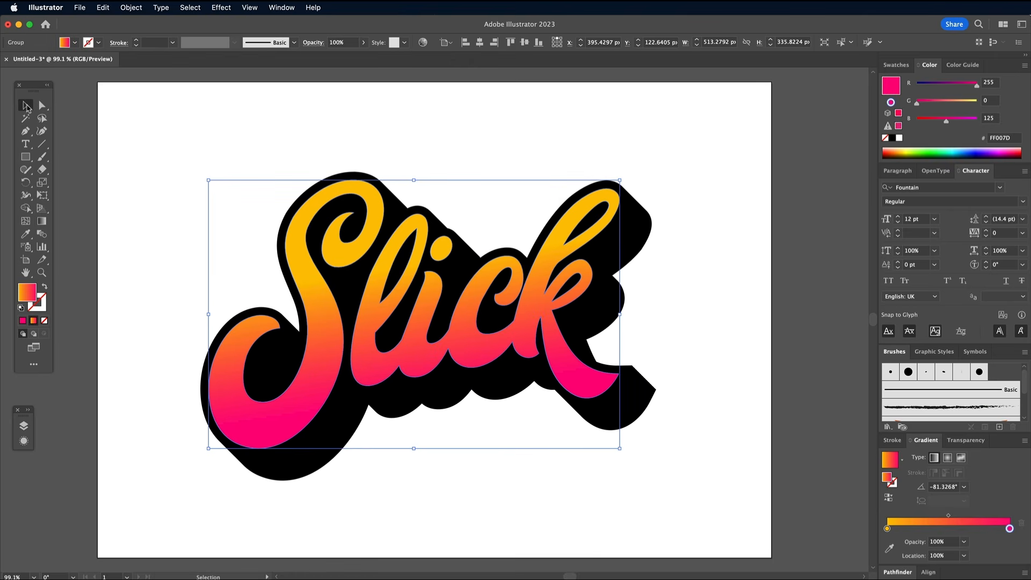
Step: Recolor the black extrusion behind the lettering to a very dark purple
{"action": "left_click", "coordinate": [468, 262]}
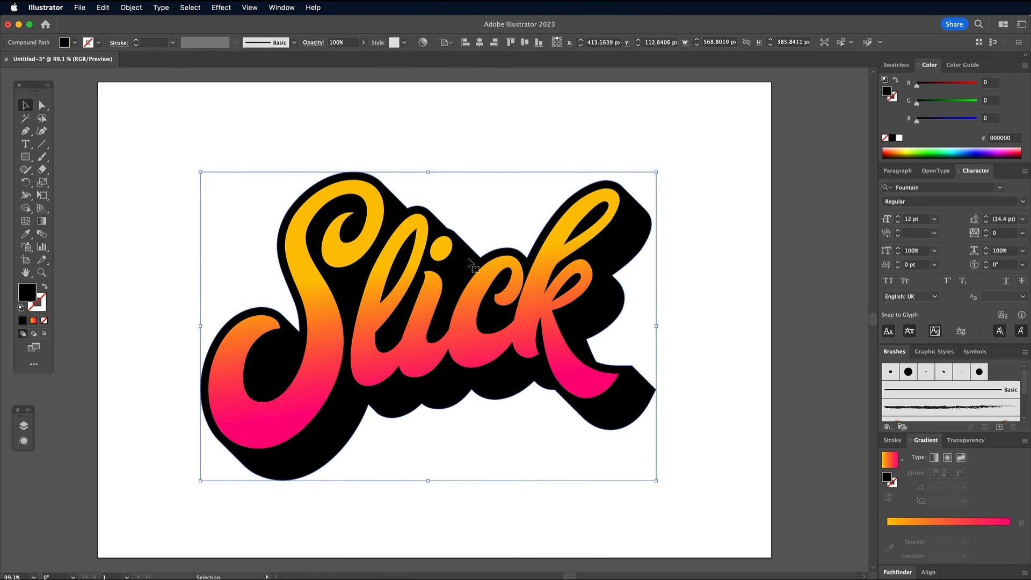
{"action": "left_click_drag", "start_coordinate": [918, 87], "coordinate": [933, 125]}
Step: Copy the gradient lettering and paste the duplicate directly in front of it
{"action": "left_click", "coordinate": [324, 341]}
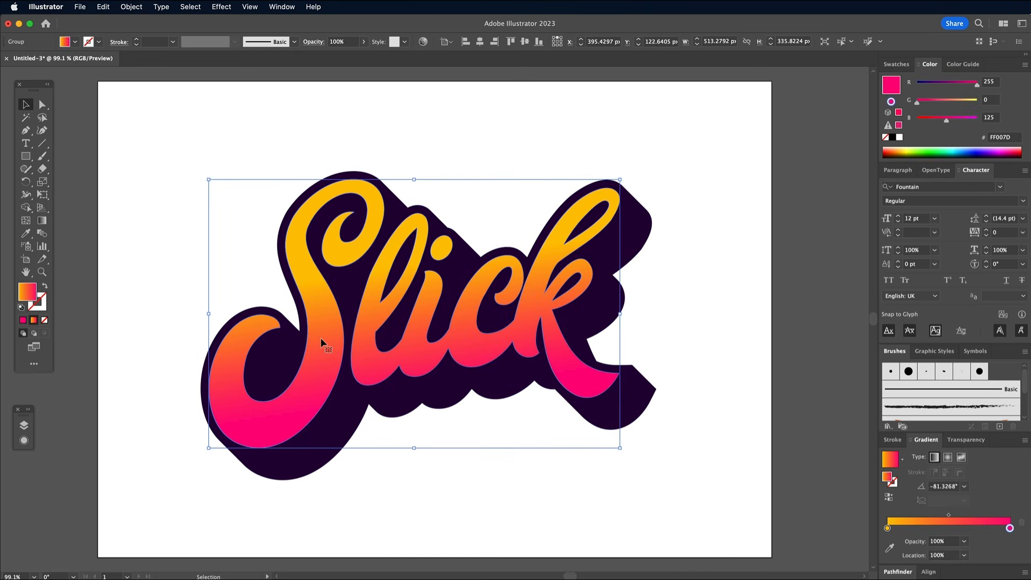
{"action": "left_click", "coordinate": [104, 8]}
{"action": "left_click", "coordinate": [108, 65]}
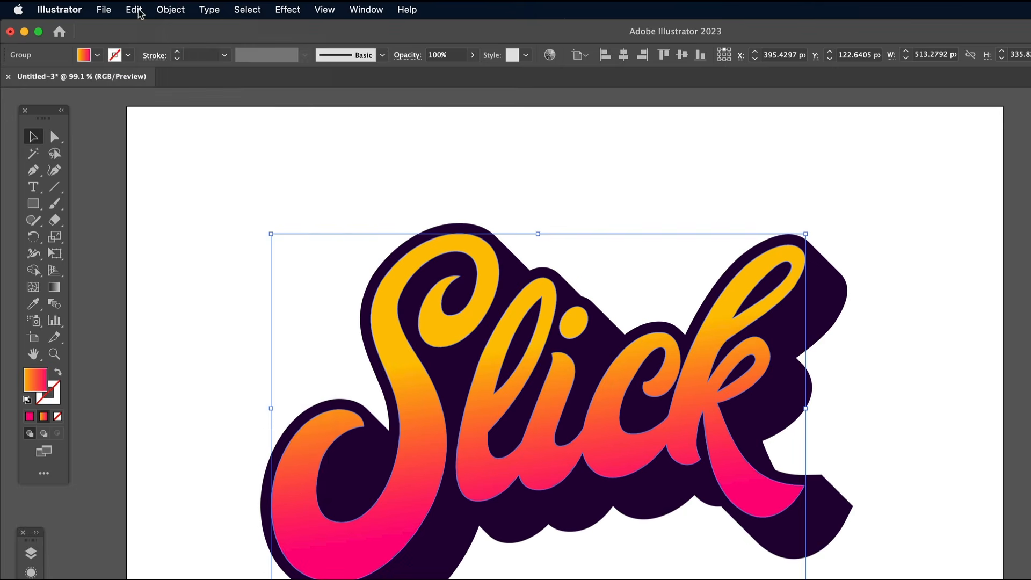
{"action": "left_click", "coordinate": [138, 11]}
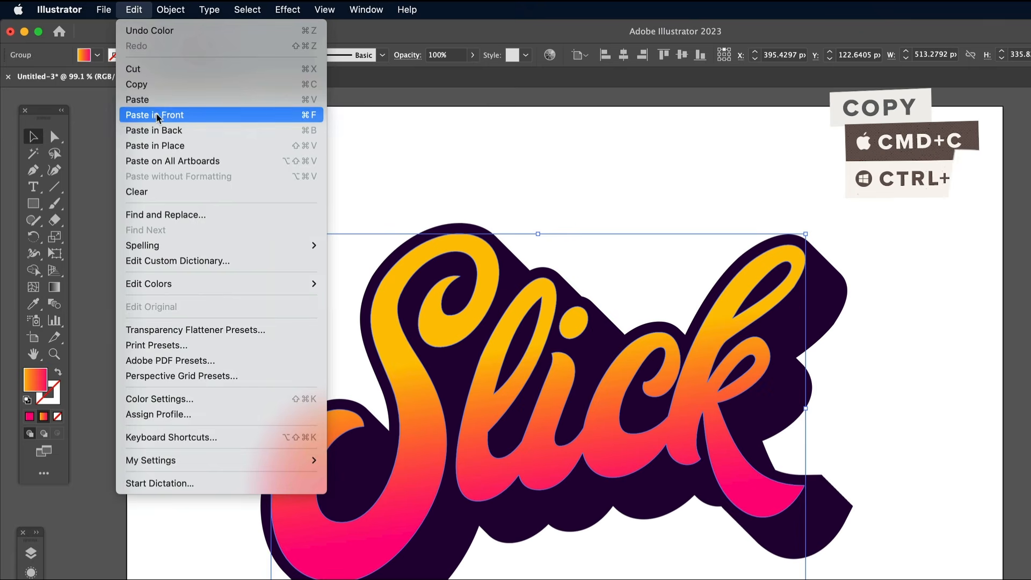
{"action": "left_click", "coordinate": [157, 114]}
Step: Fill the front lettering copy with a solid purple of RGB 105, 59, 143
{"action": "left_click_drag", "start_coordinate": [976, 85], "coordinate": [921, 105]}
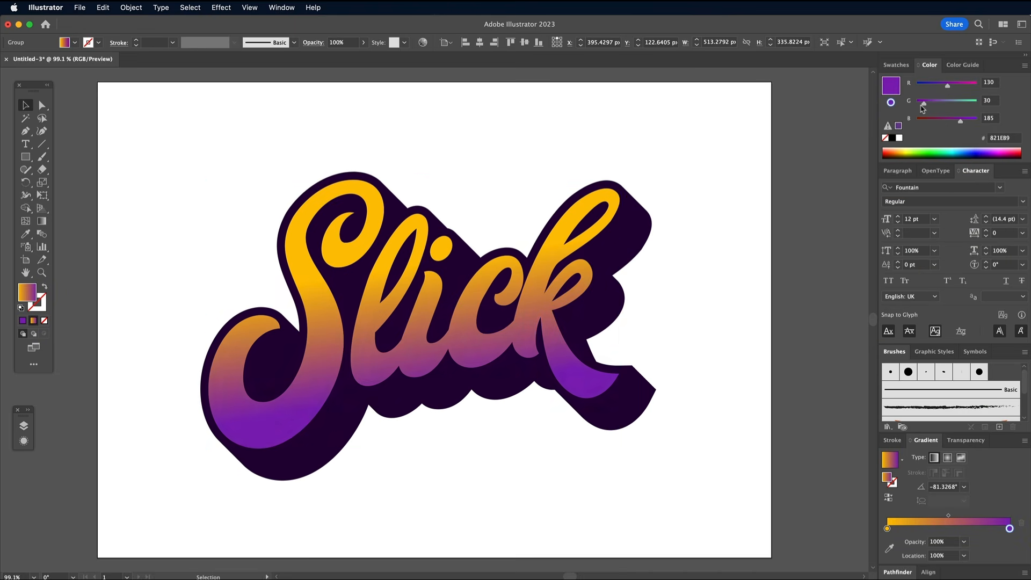
{"action": "left_click", "coordinate": [896, 125]}
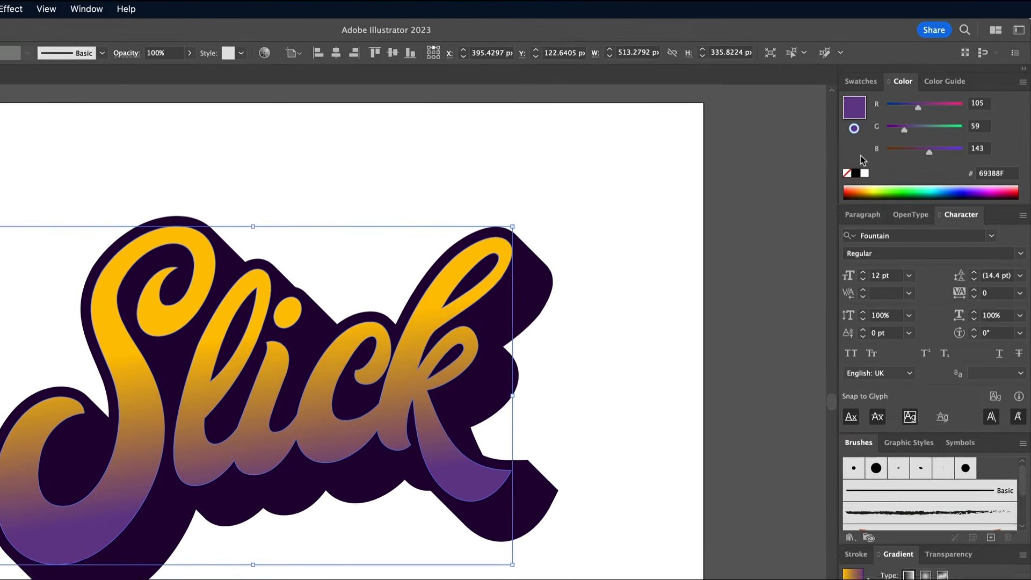
{"action": "left_click", "coordinate": [858, 111]}
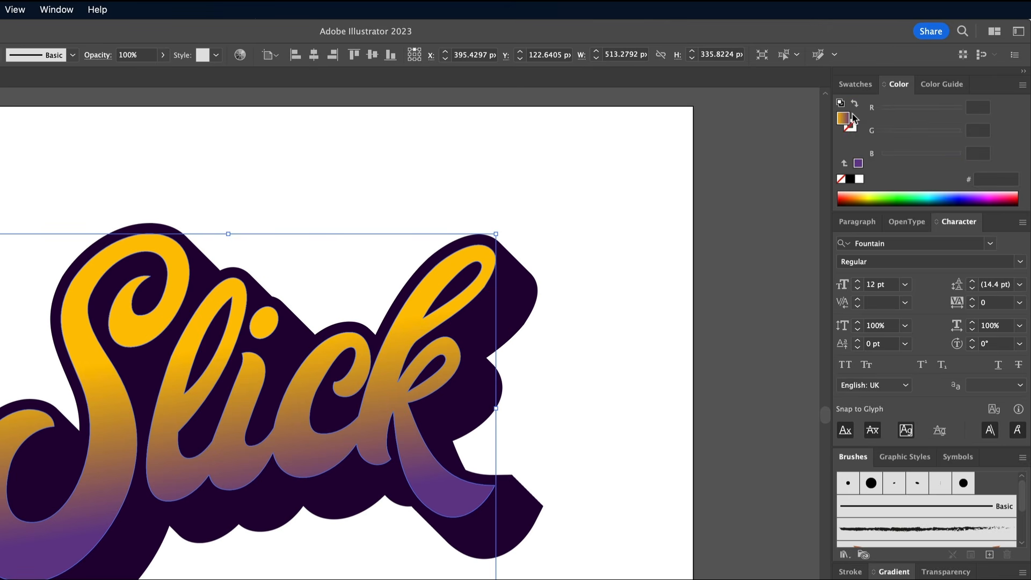
{"action": "left_click", "coordinate": [858, 163]}
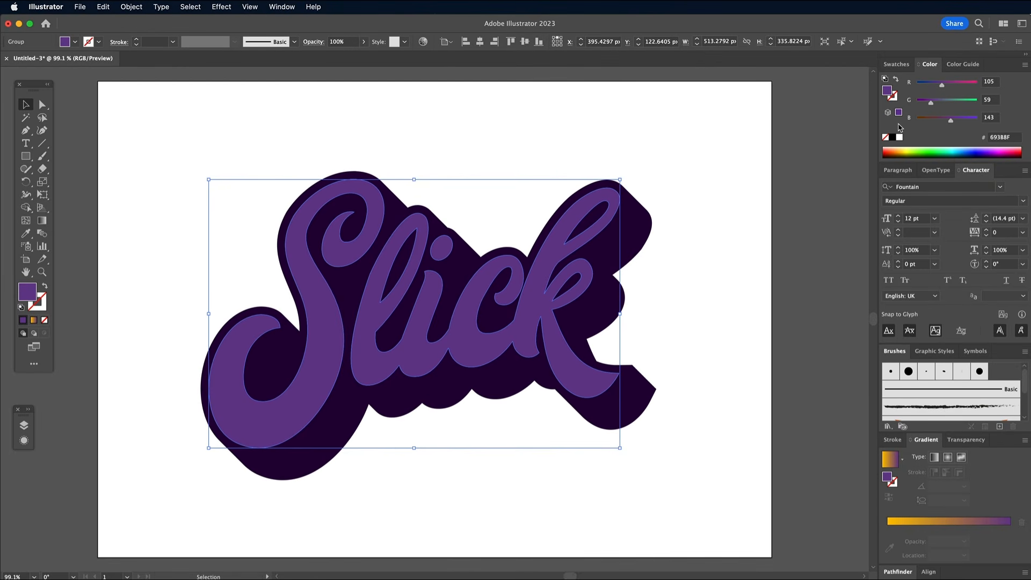
Step: Nudge the purple lettering copy about 8 px down and 8 px right of the gradient letters
{"action": "key", "text": "Down"}
{"action": "key", "text": "Down"}
{"action": "key", "text": "Down"}
{"action": "key", "text": "Down"}
{"action": "key", "text": "Down"}
{"action": "key", "text": "Down"}
{"action": "key", "text": "Down"}
{"action": "key", "text": "Down"}
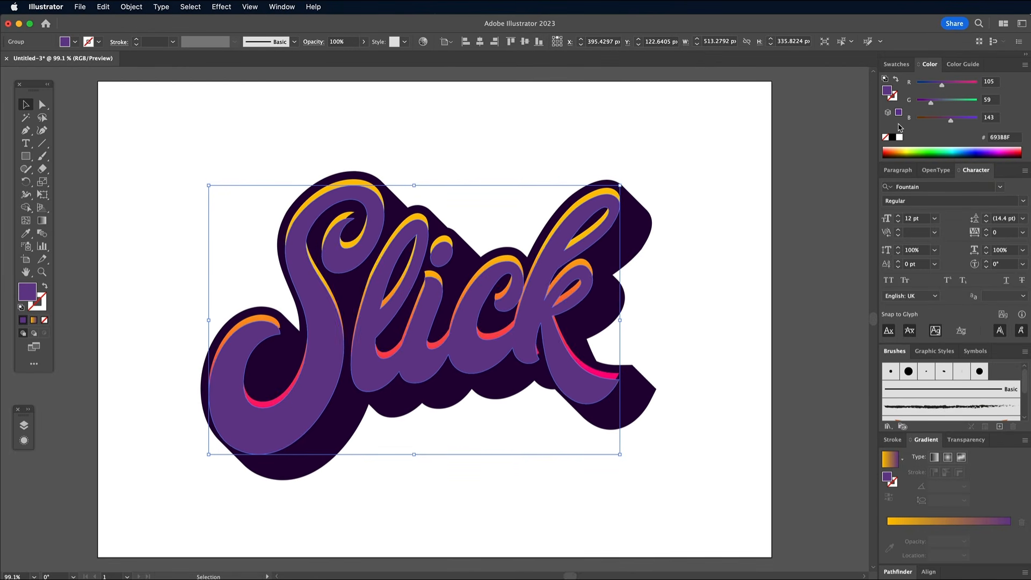
{"action": "key", "text": "Right"}
{"action": "key", "text": "Right"}
{"action": "key", "text": "Right"}
{"action": "key", "text": "Right"}
{"action": "key", "text": "Right"}
{"action": "key", "text": "Right"}
{"action": "key", "text": "Right"}
{"action": "key", "text": "Right"}
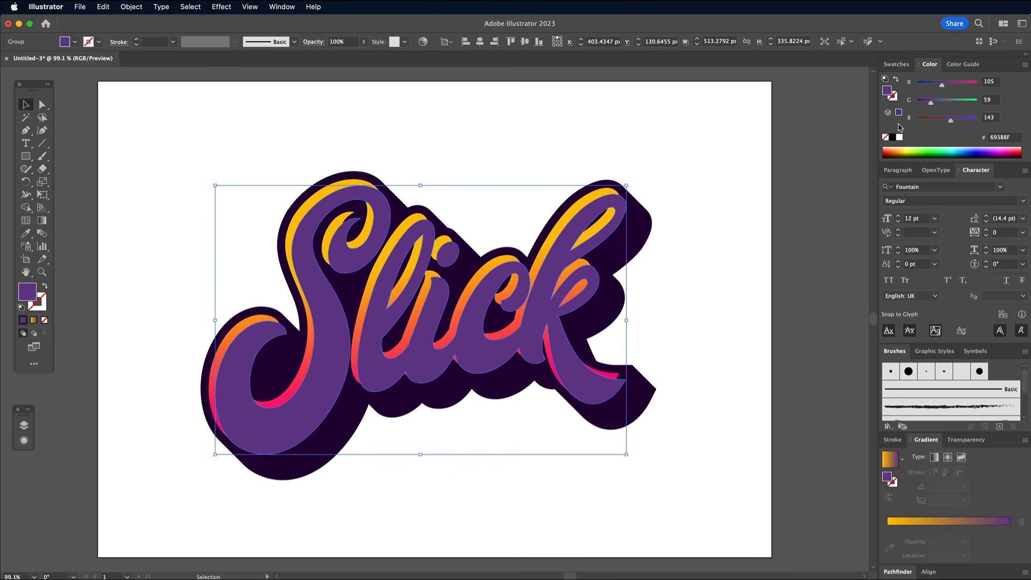
Step: Create an offset path around the gradient lettering with an 8 px offset, Miter joins and a miter limit of 4
{"action": "left_click", "coordinate": [320, 197]}
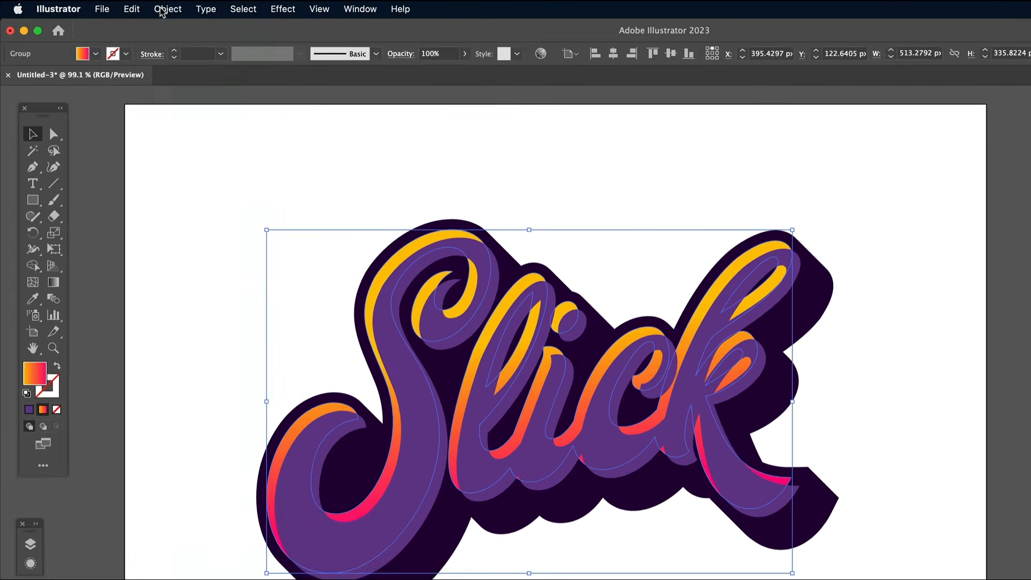
{"action": "left_click", "coordinate": [131, 7]}
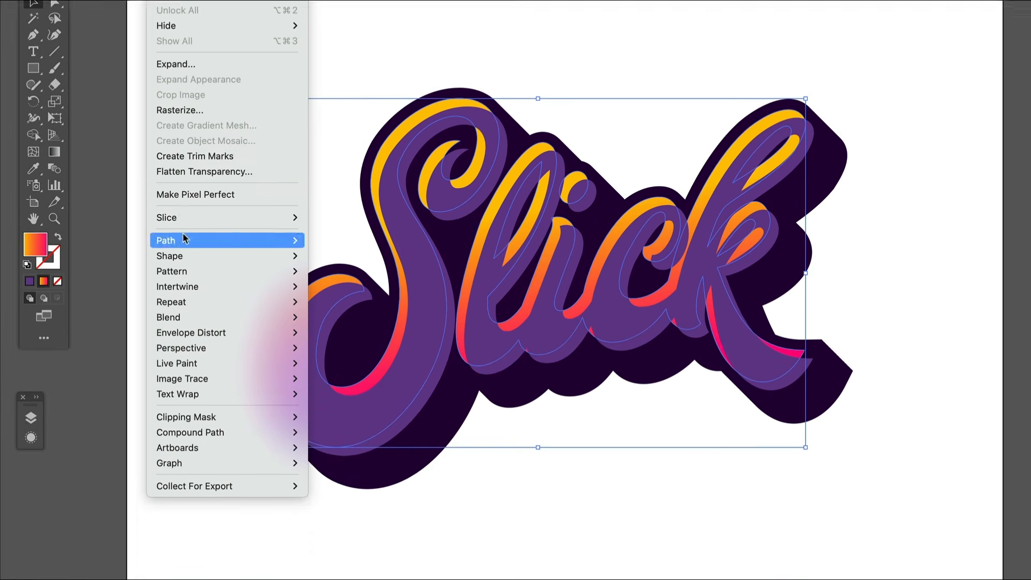
{"action": "mouse_move", "coordinate": [136, 288]}
{"action": "left_click", "coordinate": [357, 297]}
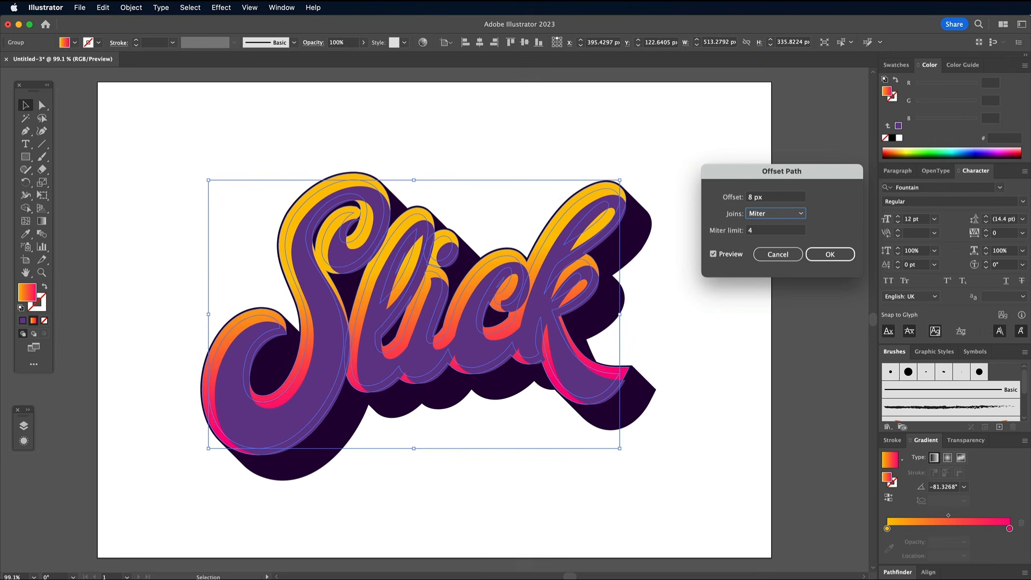
{"action": "left_click", "coordinate": [830, 254]}
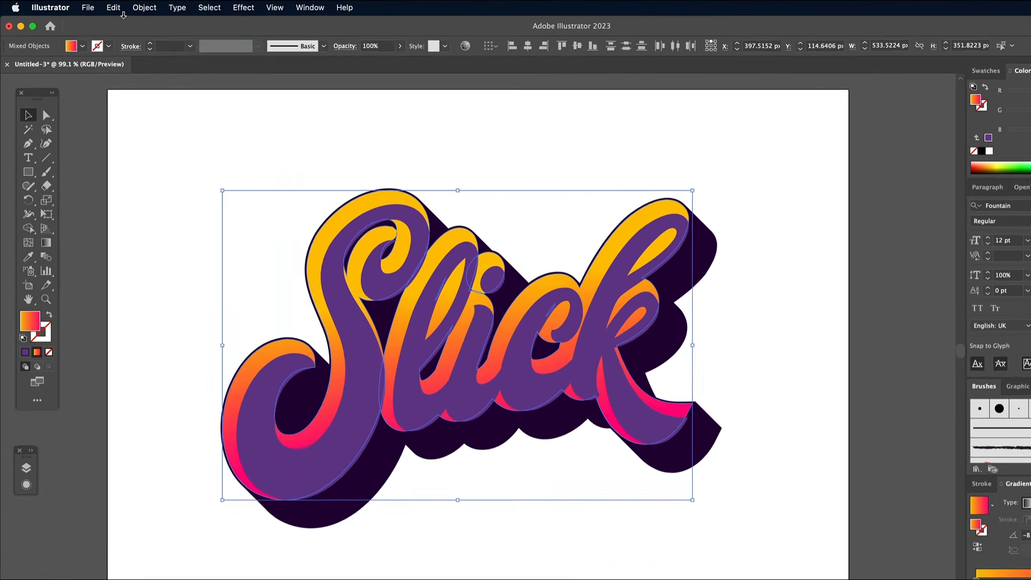
Step: Cut the offset shapes, paste them in front of the purple copy and unite them into a single shape
{"action": "left_click", "coordinate": [103, 7]}
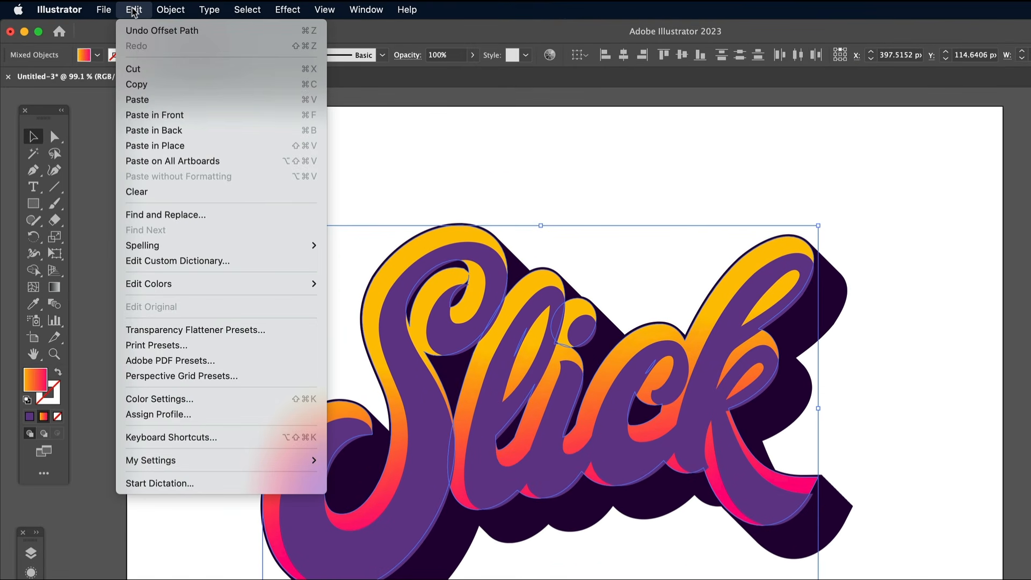
{"action": "left_click", "coordinate": [141, 68]}
{"action": "left_click", "coordinate": [134, 9]}
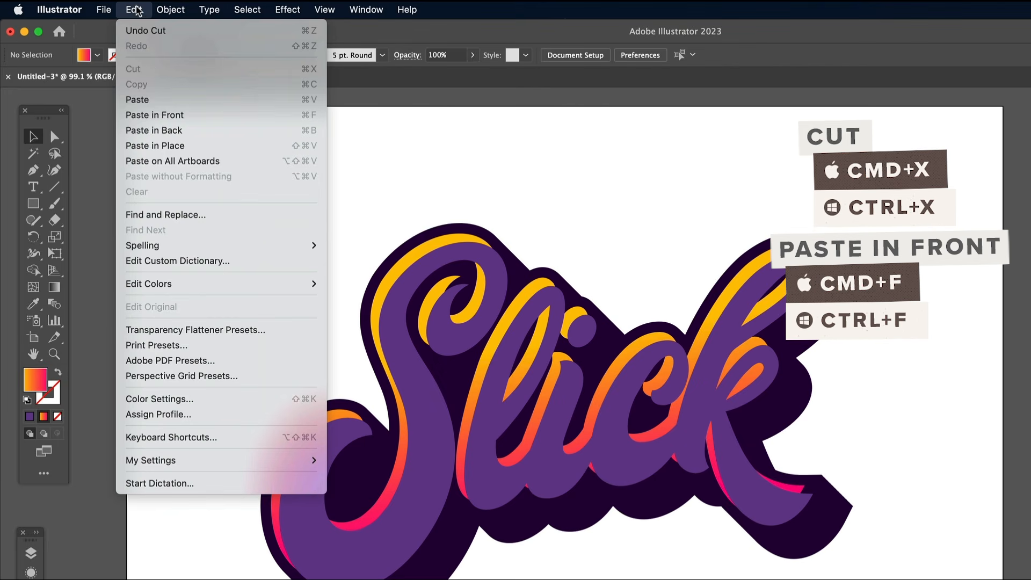
{"action": "left_click", "coordinate": [154, 115]}
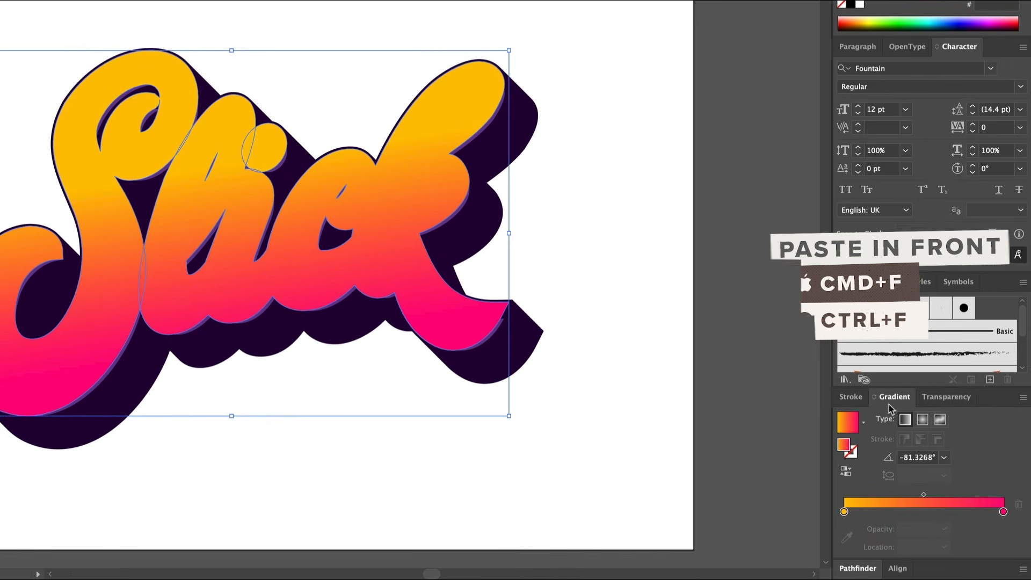
{"action": "left_click", "coordinate": [898, 573]}
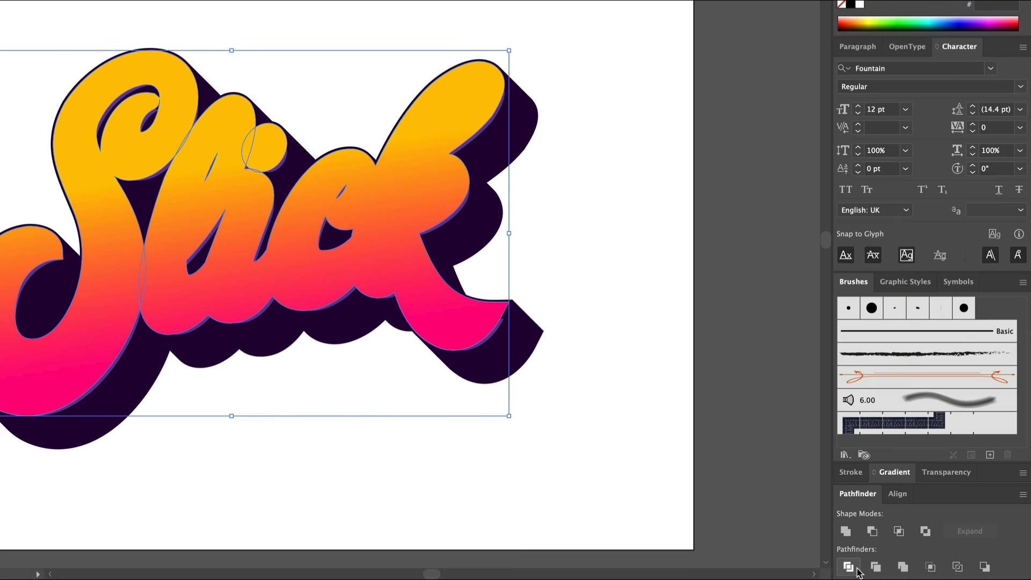
{"action": "left_click", "coordinate": [845, 532]}
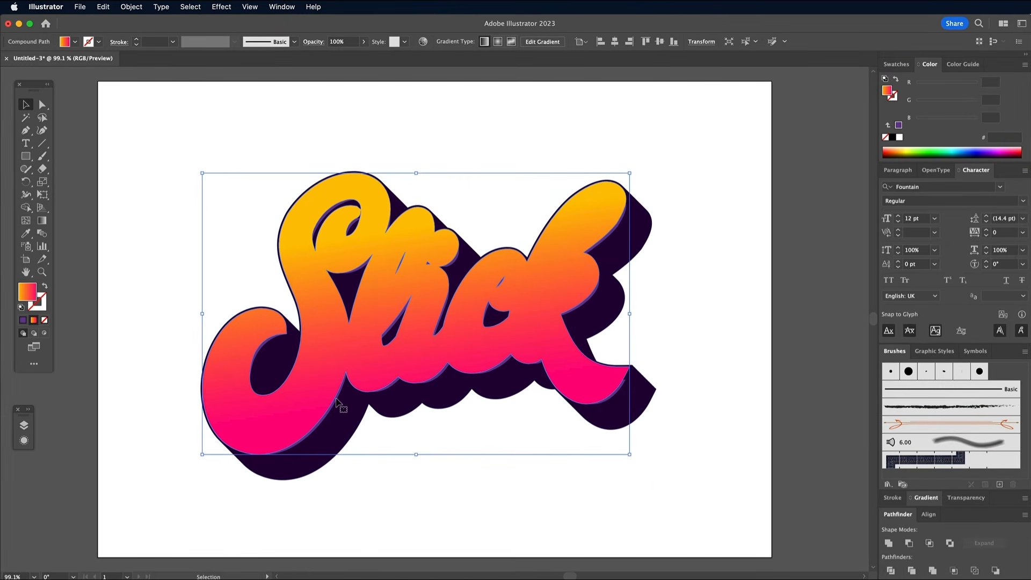
Step: Try to subtract the united offset shape from the purple lettering copy
{"action": "key", "text": "super+plus"}
{"action": "key", "text": "super+plus"}
{"action": "key", "text": "super+plus"}
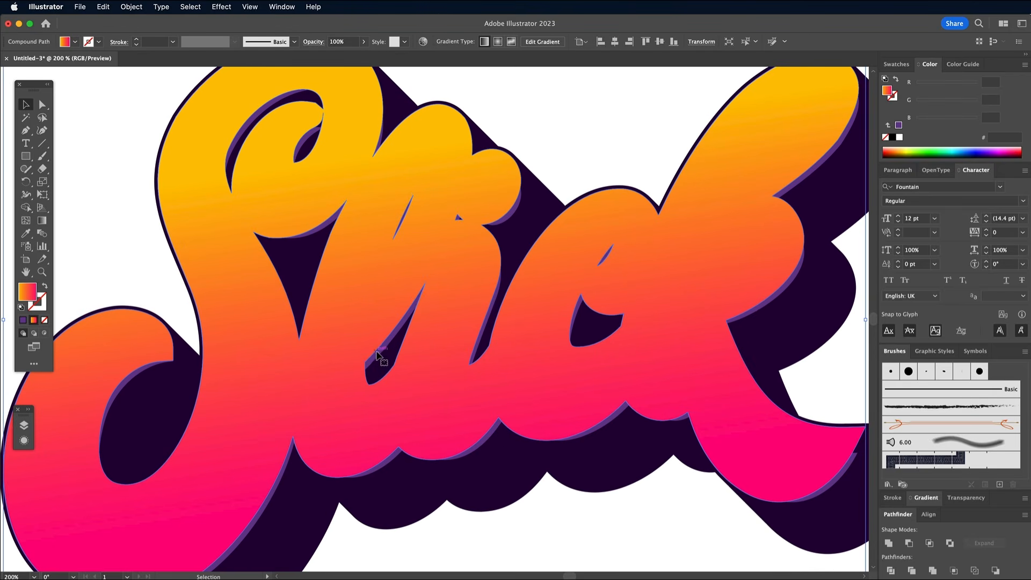
{"action": "left_click", "coordinate": [378, 355]}
{"action": "left_click", "coordinate": [315, 317], "text": "shift"}
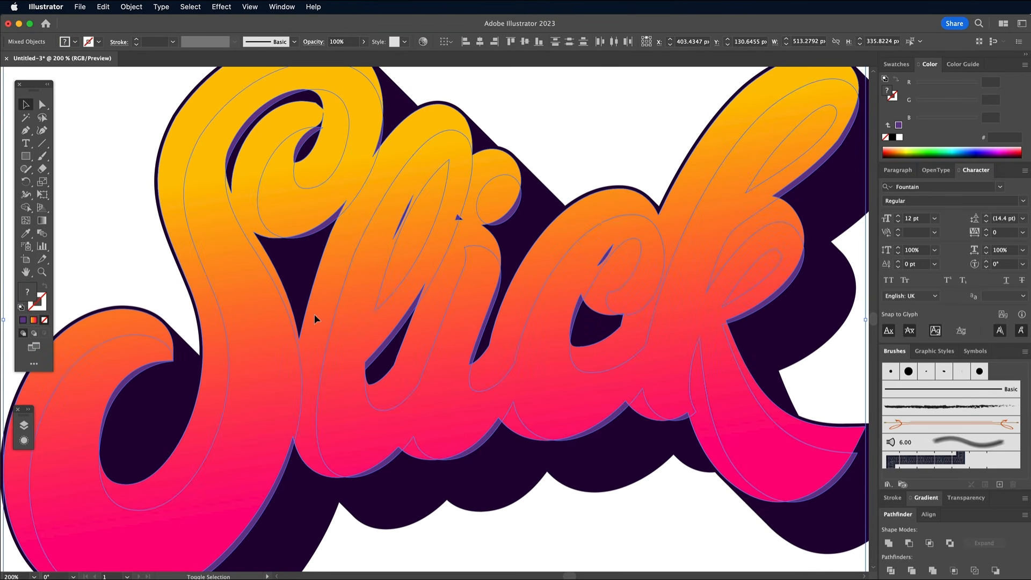
{"action": "left_click", "coordinate": [909, 543]}
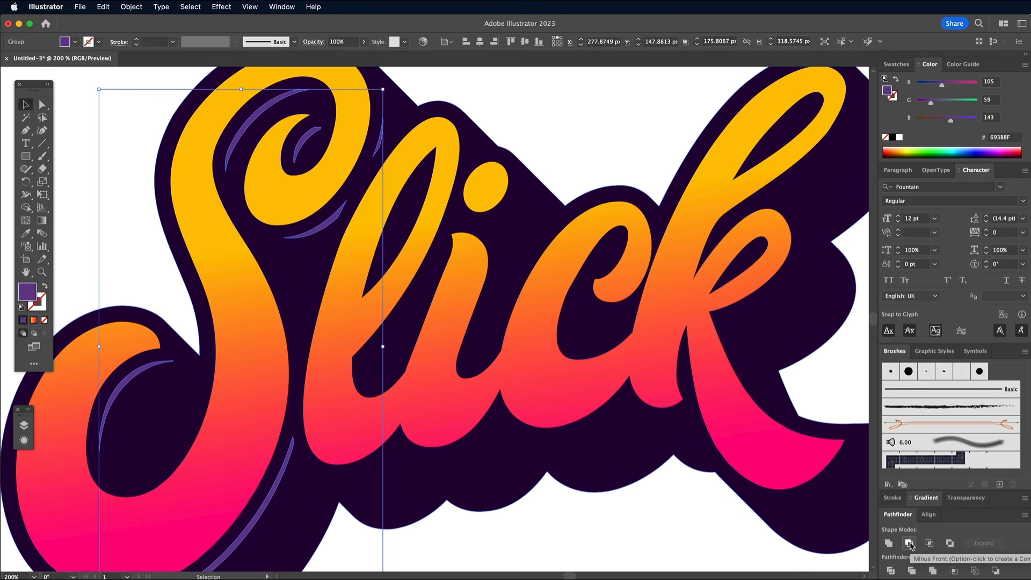
{"action": "scroll", "coordinate": [437, 339], "scroll_direction": "left", "scroll_amount": 5}
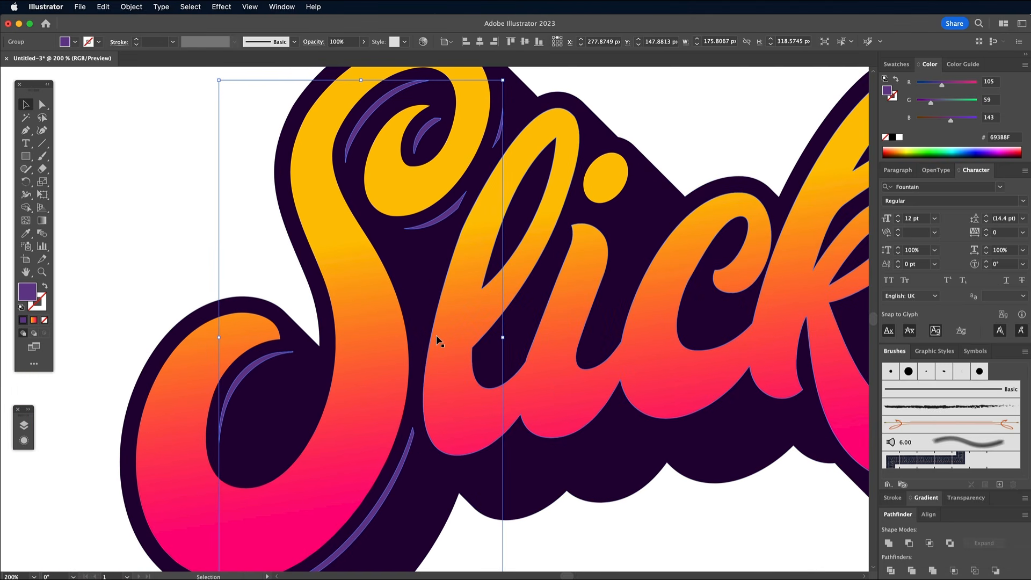
{"action": "key", "text": "alt+super+3"}
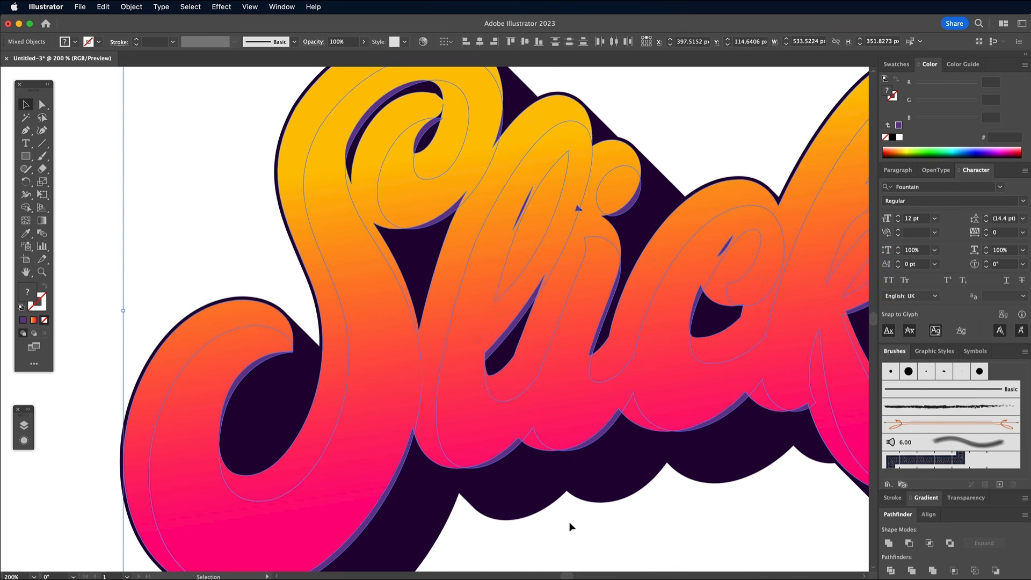
{"action": "left_click", "coordinate": [588, 549]}
Step: Turn the united offset shape and the purple lettering copy each into a compound path
{"action": "left_click", "coordinate": [500, 437]}
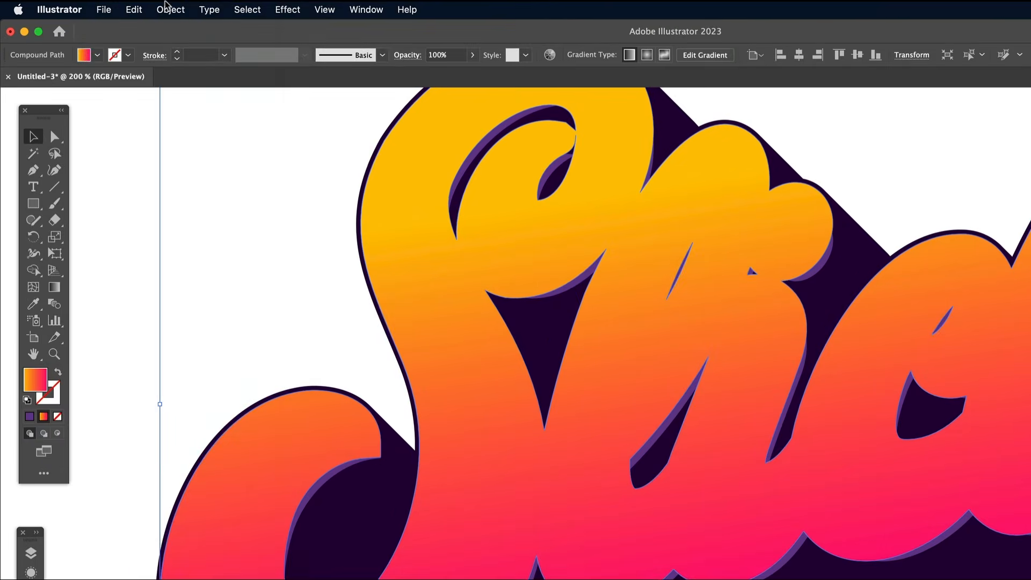
{"action": "left_click", "coordinate": [136, 8]}
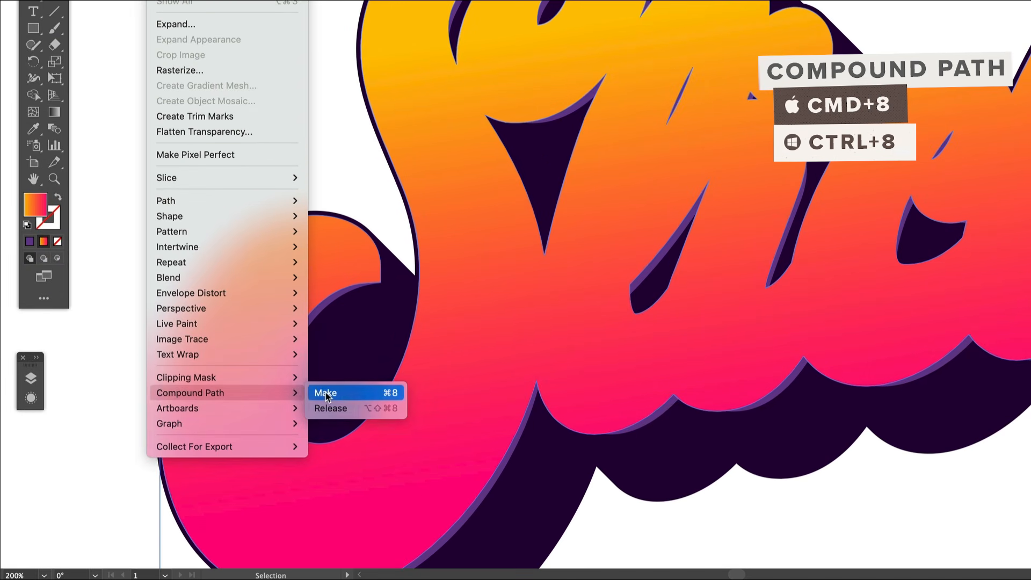
{"action": "left_click", "coordinate": [322, 439]}
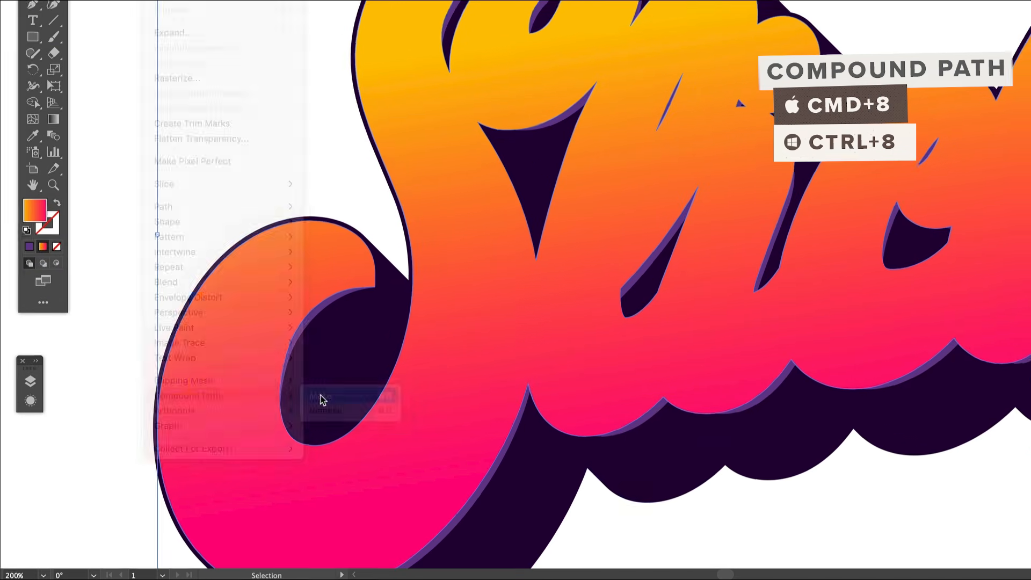
{"action": "left_click", "coordinate": [510, 449]}
{"action": "left_click", "coordinate": [132, 7]}
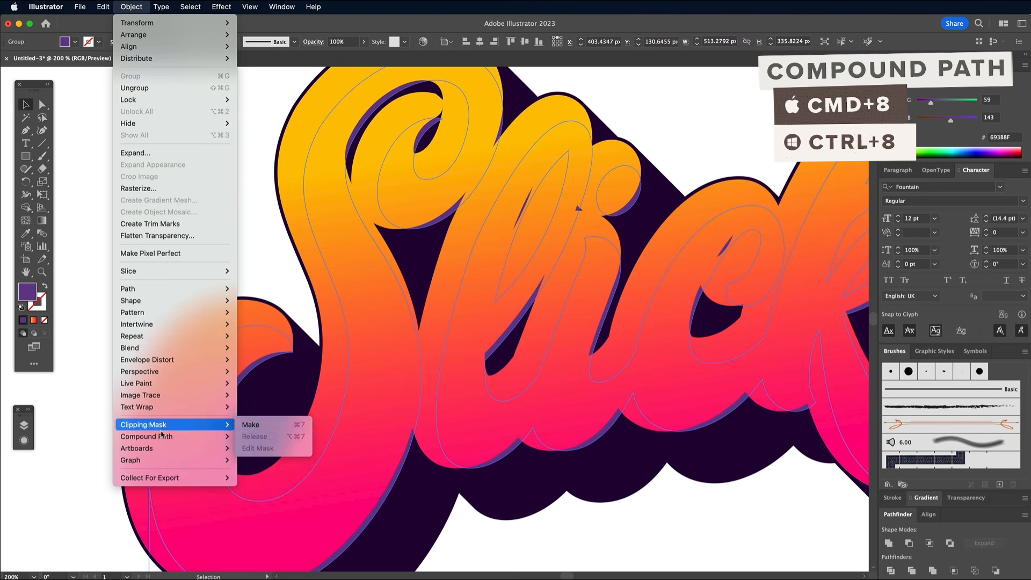
{"action": "mouse_move", "coordinate": [162, 436]}
{"action": "left_click", "coordinate": [248, 437]}
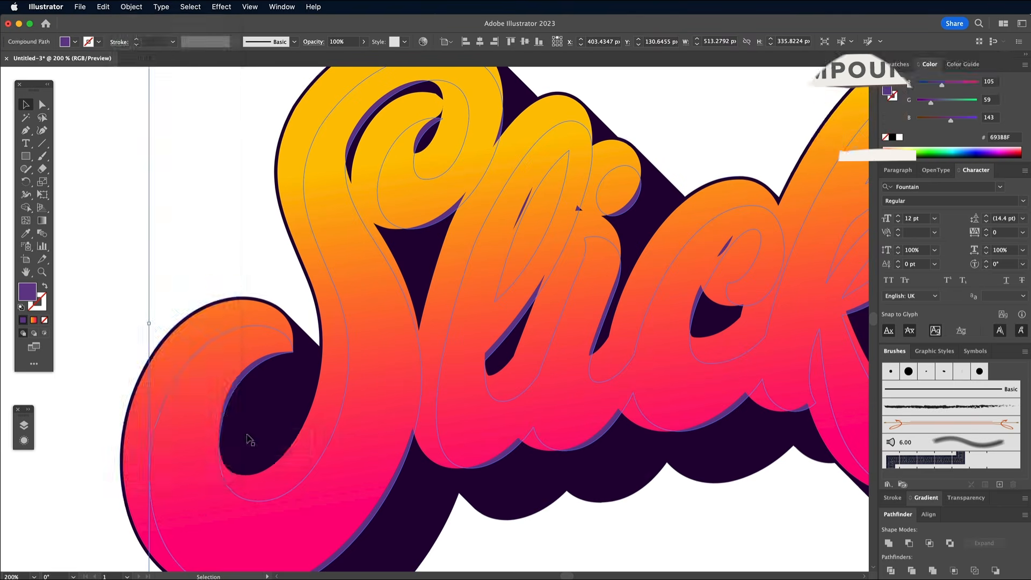
Step: Subtract the offset compound path from the purple copy with Minus Front, leaving thin highlight lines around all letters
{"action": "left_click", "coordinate": [329, 387], "text": "shift"}
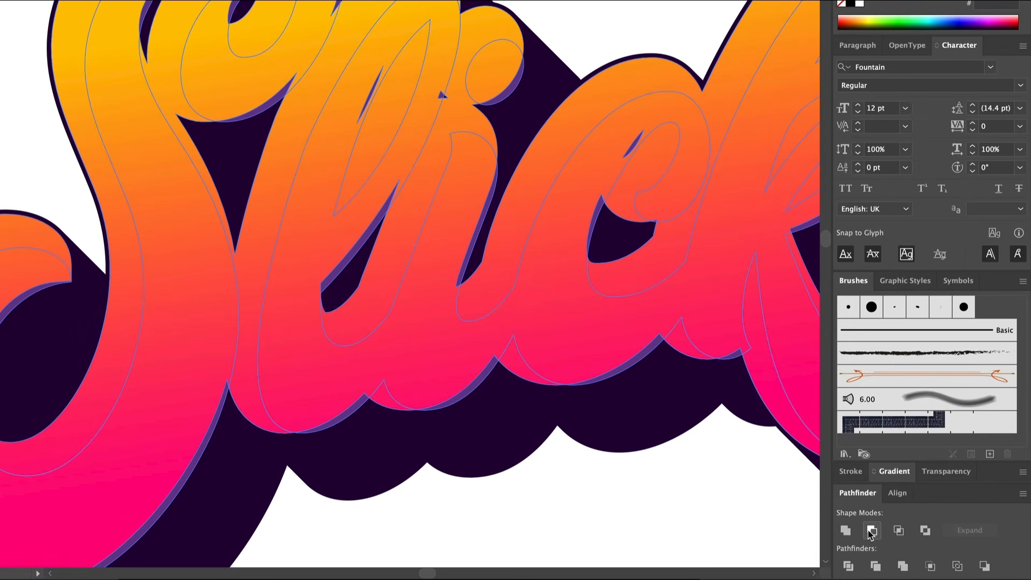
{"action": "left_click", "coordinate": [871, 531]}
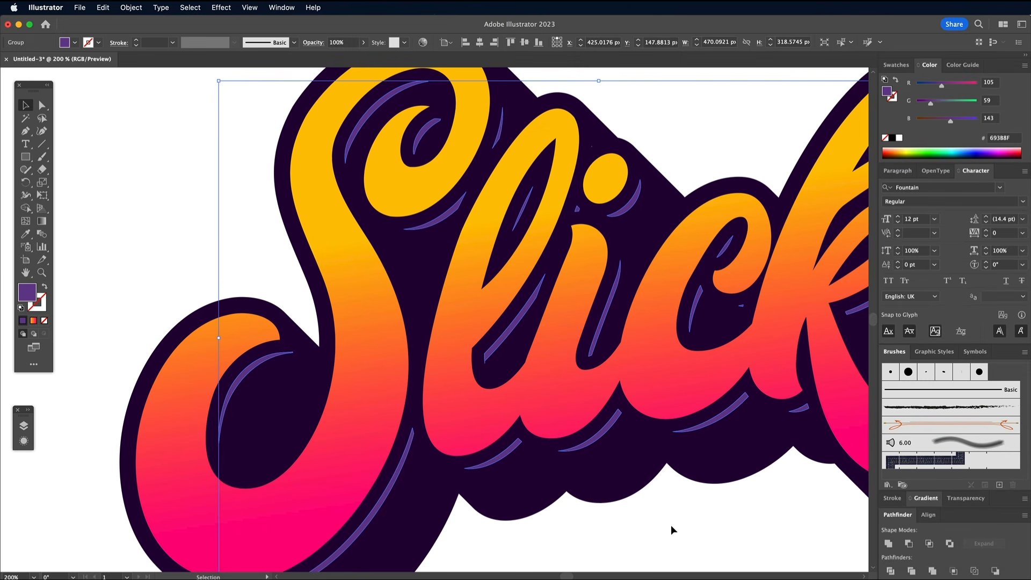
{"action": "left_click", "coordinate": [671, 530]}
Step: Delete the tiny stray purple fragments near the i's dot and inside the c, and check the remaining highlight lines
{"action": "key", "text": "super+0"}
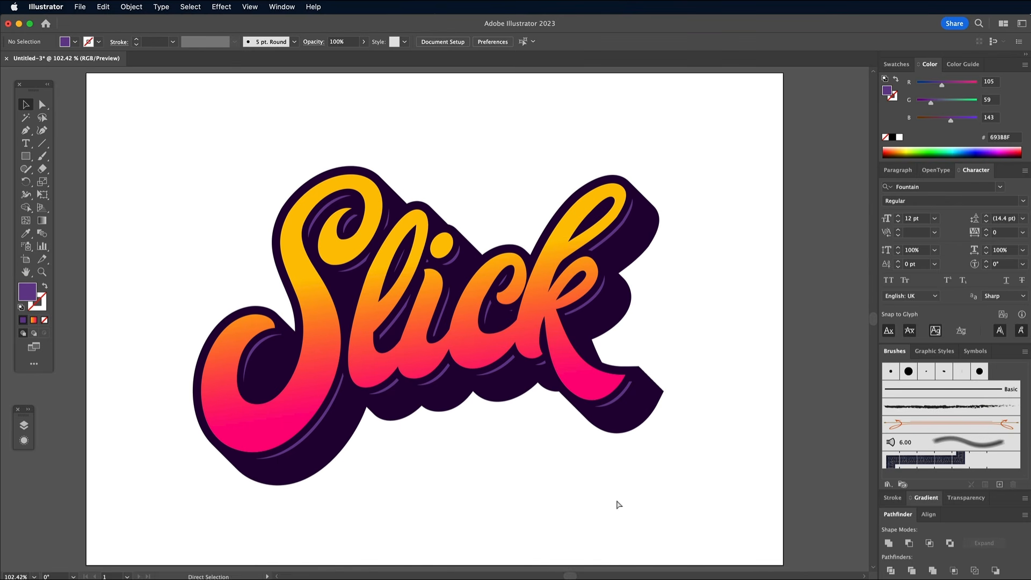
{"action": "key", "text": "super+equal"}
{"action": "key", "text": "super+equal"}
{"action": "key", "text": "super+equal"}
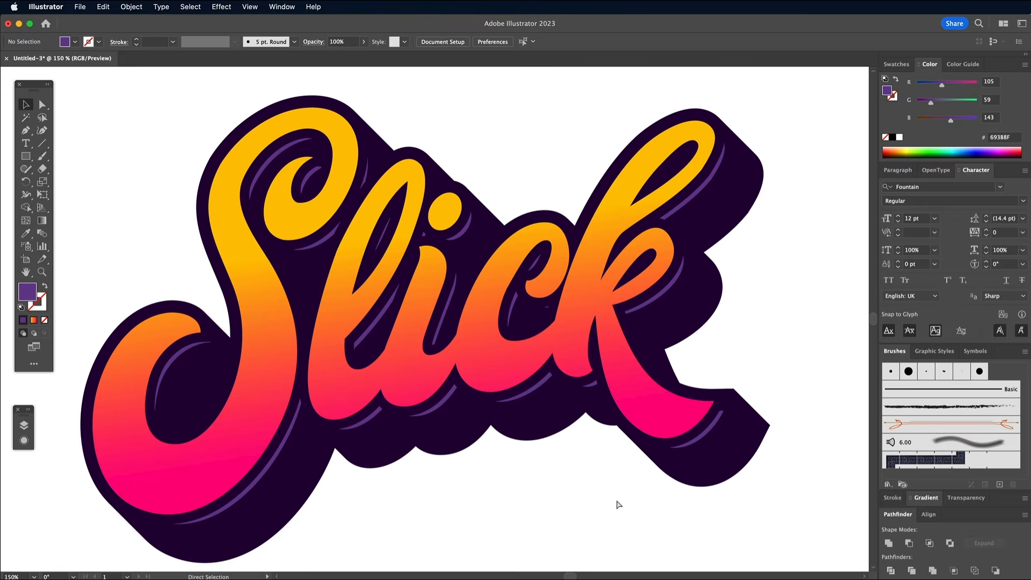
{"action": "left_click", "coordinate": [42, 104]}
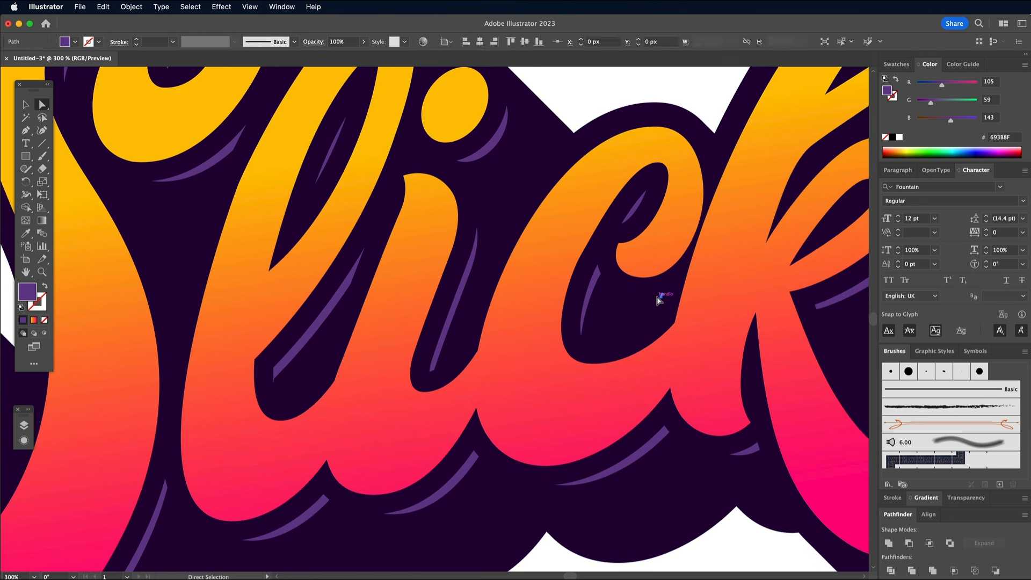
{"action": "scroll", "coordinate": [658, 299], "scroll_direction": "up", "scroll_amount": 5}
{"action": "scroll", "coordinate": [659, 300], "scroll_direction": "left", "scroll_amount": 6}
{"action": "scroll", "coordinate": [658, 300], "scroll_direction": "down", "scroll_amount": 5}
{"action": "scroll", "coordinate": [658, 300], "scroll_direction": "right", "scroll_amount": 5}
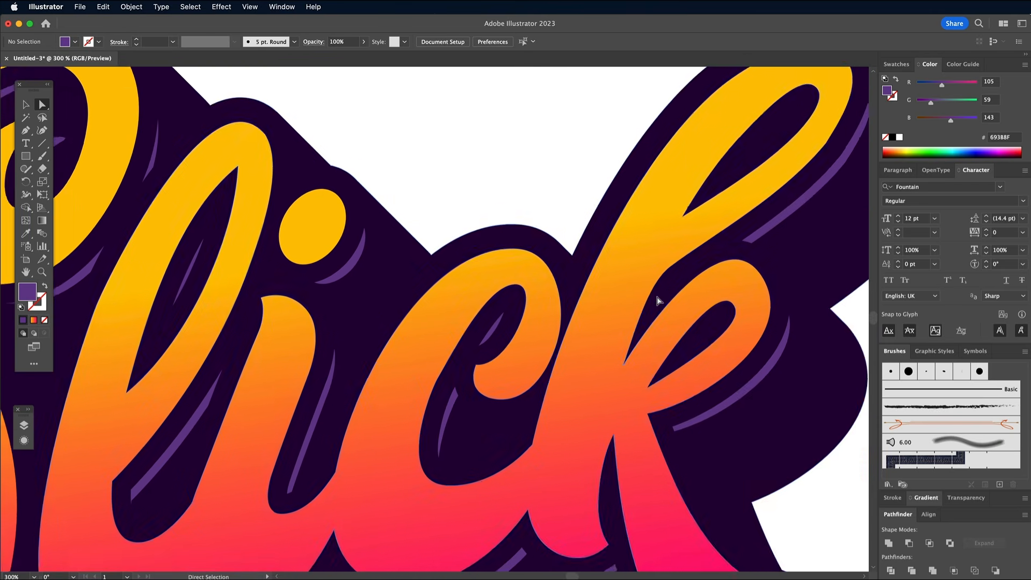
{"action": "scroll", "coordinate": [658, 300], "scroll_direction": "left", "scroll_amount": 4}
{"action": "scroll", "coordinate": [658, 300], "scroll_direction": "down", "scroll_amount": 1}
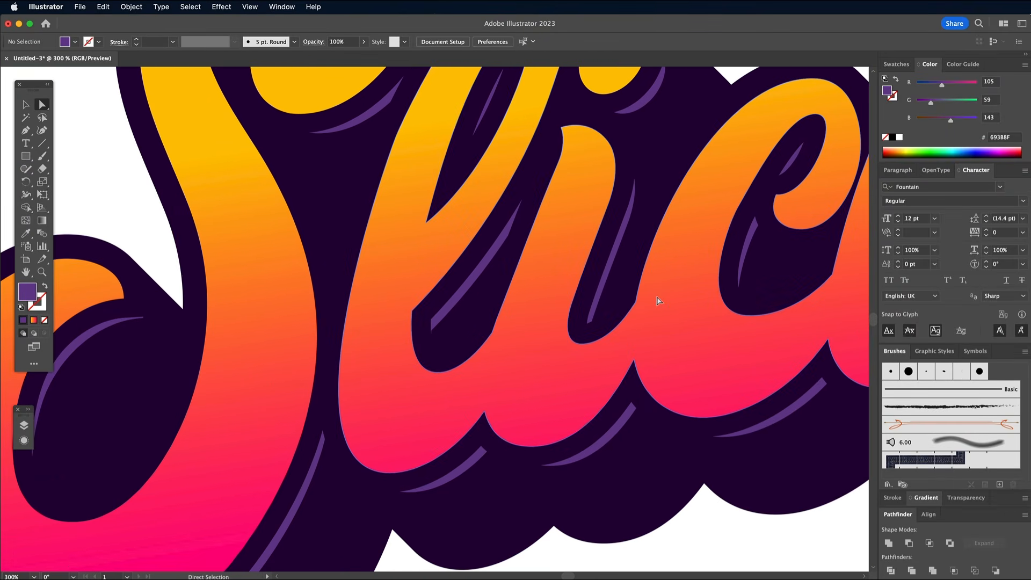
Step: Draw a thin black-filled ellipse about 44 px long and 3.4 px high in the white area above the c
{"action": "key", "text": "super+0"}
{"action": "left_click_drag", "start_coordinate": [25, 156], "coordinate": [65, 185]}
{"action": "left_click", "coordinate": [892, 138]}
{"action": "key", "text": "super+plus"}
{"action": "key", "text": "super+plus"}
{"action": "key", "text": "super+plus"}
{"action": "scroll", "coordinate": [495, 192], "scroll_direction": "up", "scroll_amount": 5}
{"action": "scroll", "coordinate": [496, 192], "scroll_direction": "right", "scroll_amount": 3}
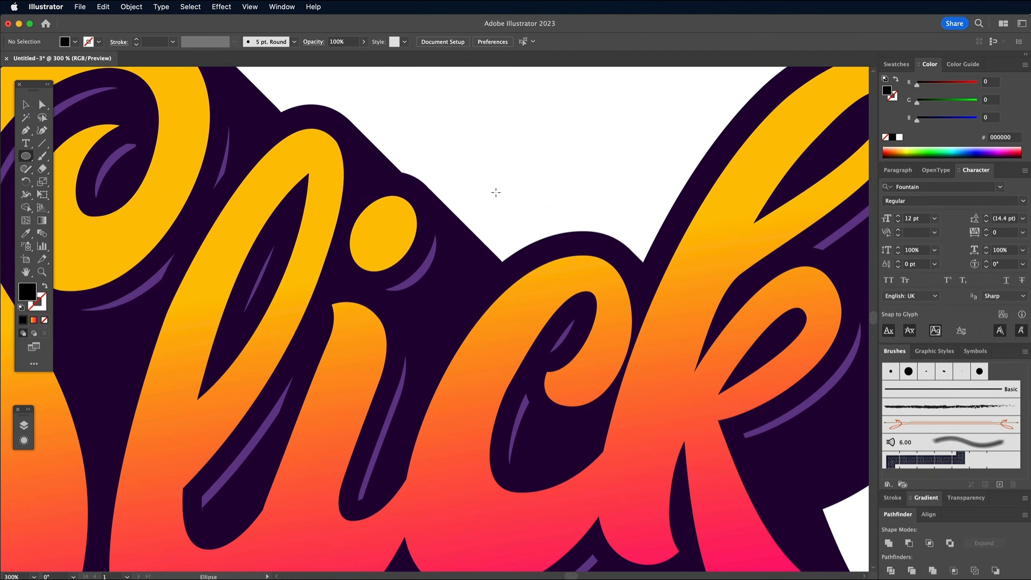
{"action": "left_click_drag", "start_coordinate": [502, 196], "coordinate": [448, 196]}
Step: Convert the rounded ends of the thin ellipse to sharp corner points
{"action": "left_click", "coordinate": [42, 106]}
{"action": "left_click", "coordinate": [518, 182]}
{"action": "left_click", "coordinate": [25, 105]}
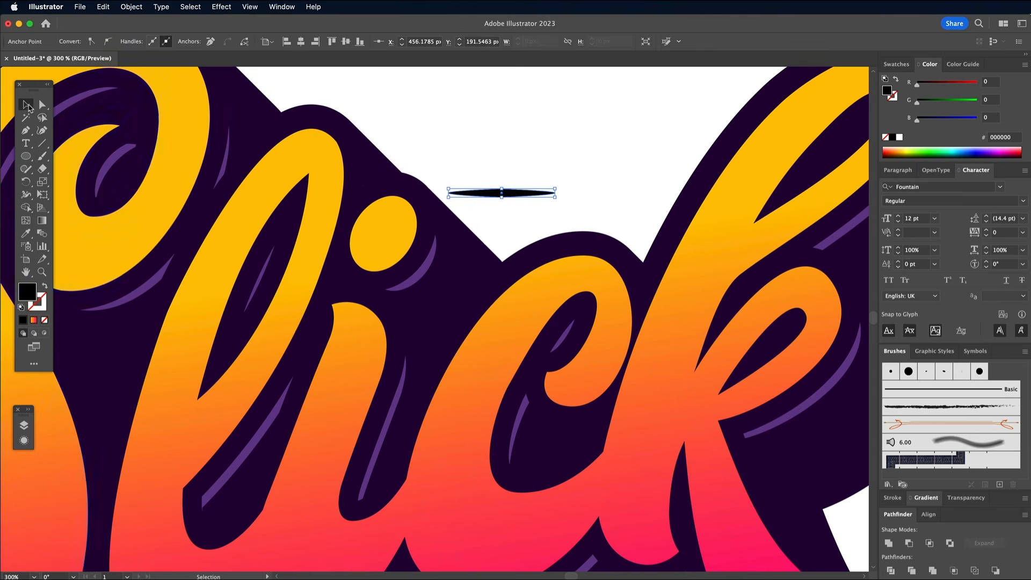
Step: Save the tapered shape as an Art Brush with the Tints colorization method
{"action": "left_click", "coordinate": [504, 194]}
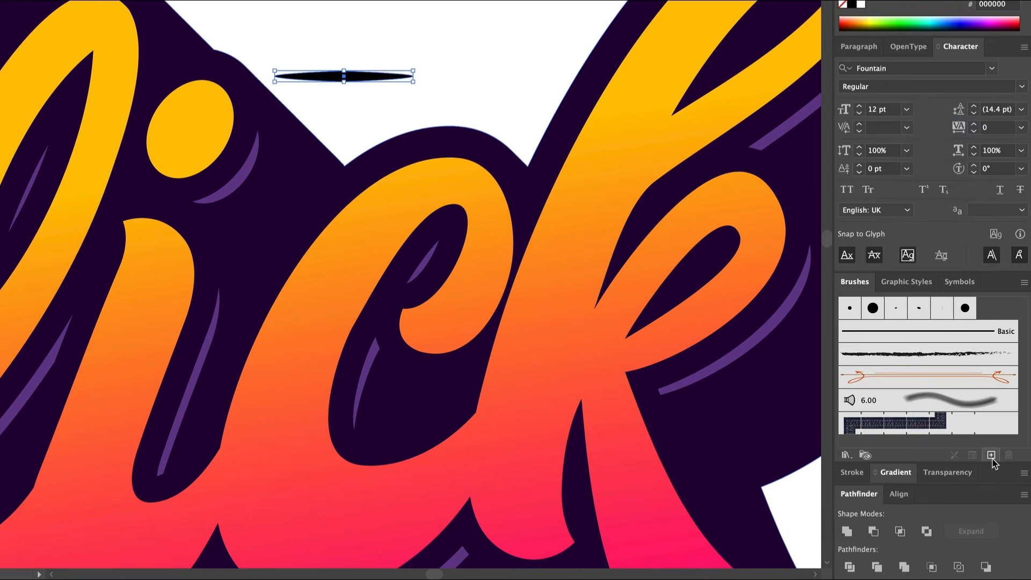
{"action": "left_click", "coordinate": [990, 455]}
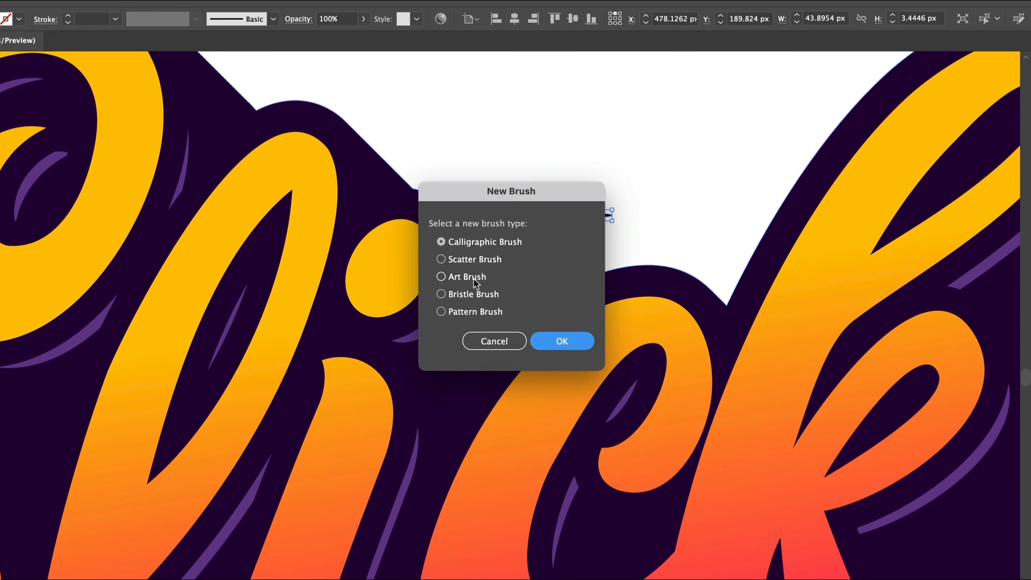
{"action": "left_click", "coordinate": [475, 280]}
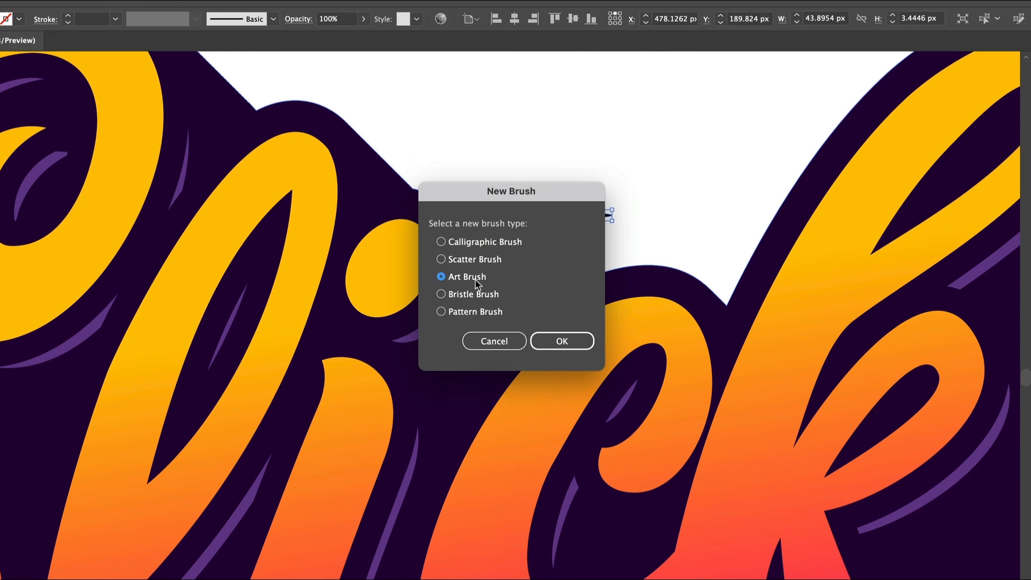
{"action": "left_click", "coordinate": [543, 340]}
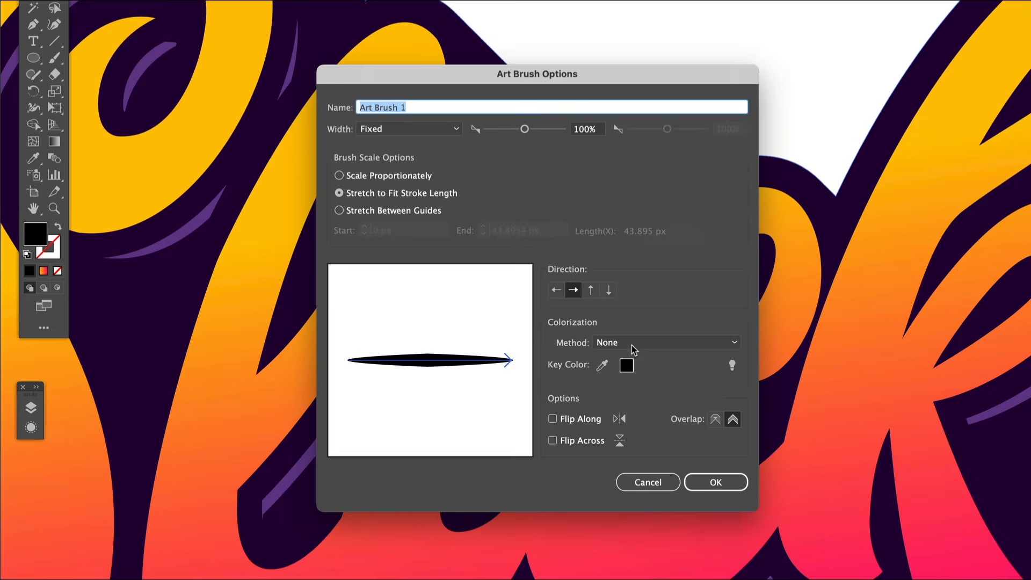
{"action": "left_click", "coordinate": [632, 345]}
{"action": "left_click", "coordinate": [631, 371]}
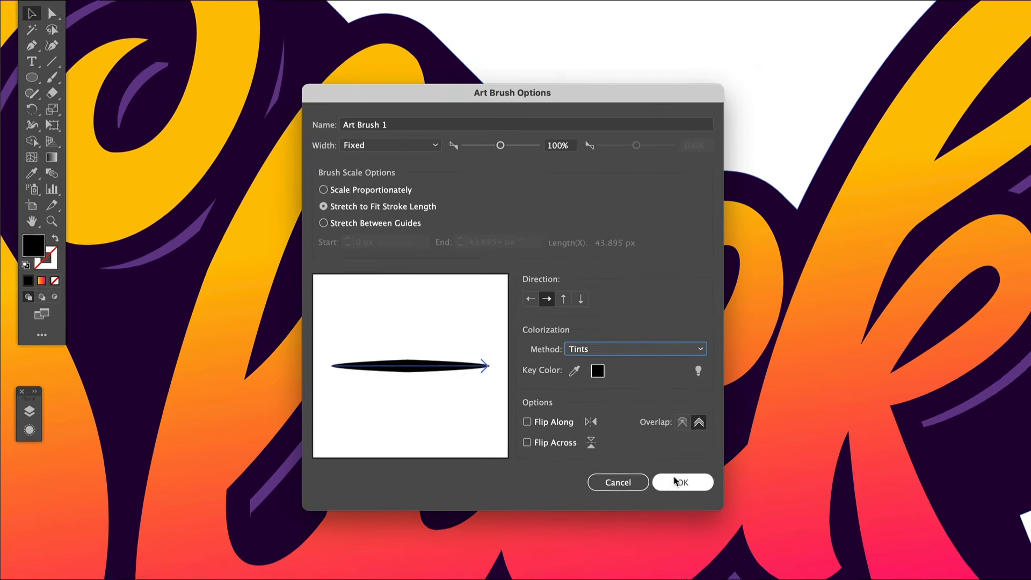
{"action": "left_click", "coordinate": [678, 482]}
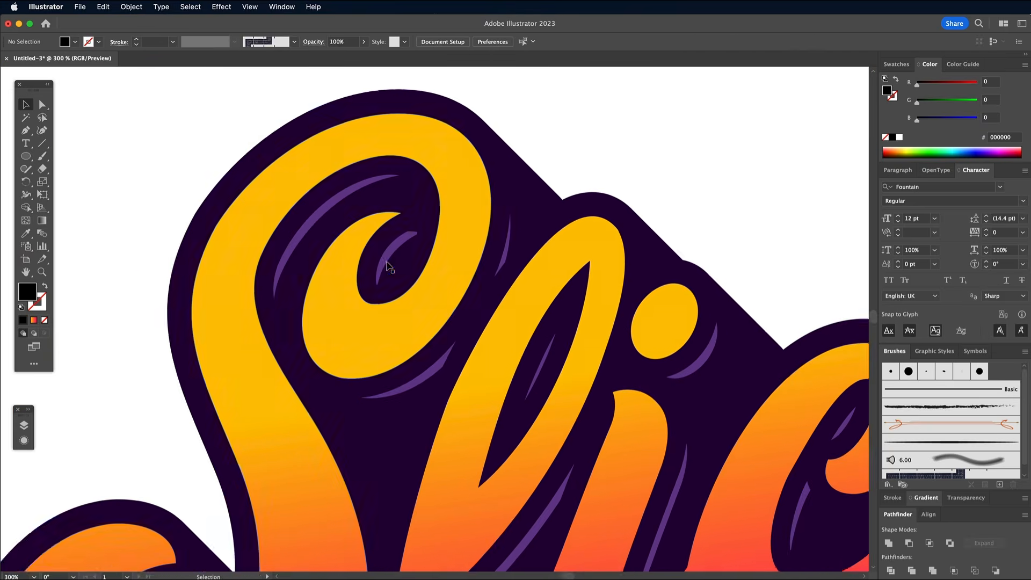
Step: Draw a curved path with the Pen tool just inside the upper outer edge of the S
{"action": "scroll", "coordinate": [370, 263], "scroll_direction": "left", "scroll_amount": 5}
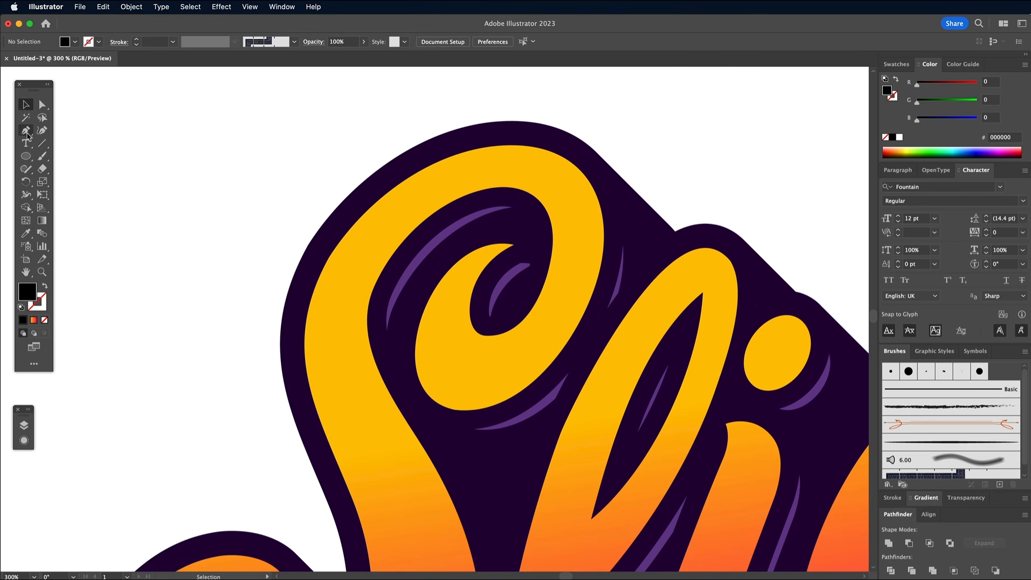
{"action": "left_click", "coordinate": [317, 308]}
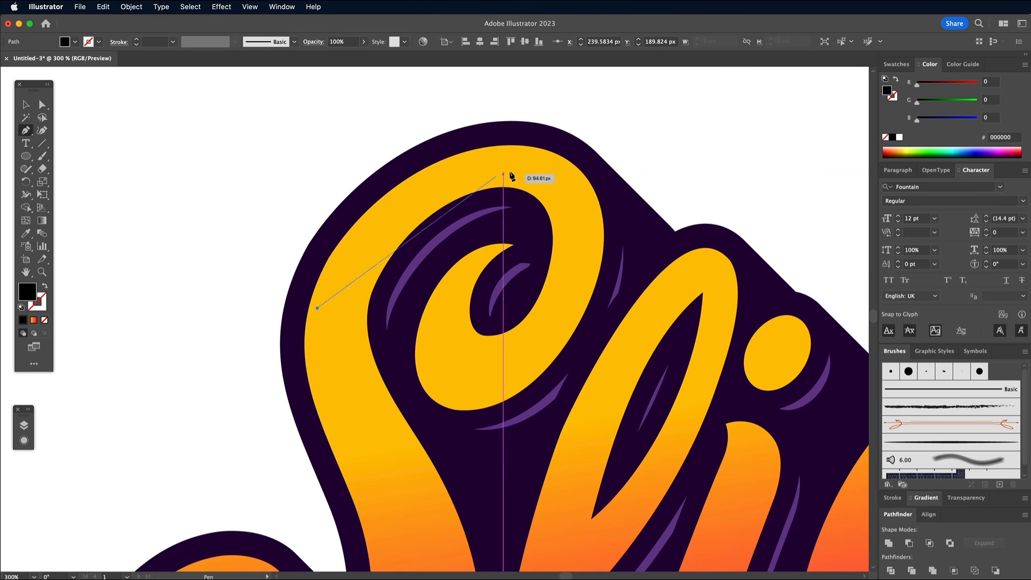
{"action": "left_click_drag", "start_coordinate": [488, 153], "coordinate": [631, 123]}
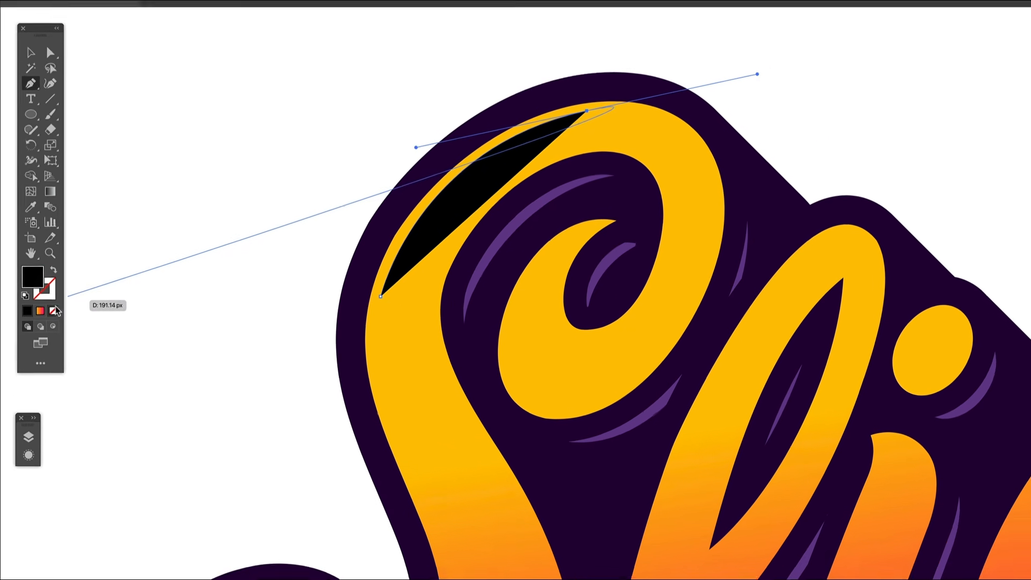
Step: Give the S's highlight path no fill and a white 0.75 pt stroke with the tapered art brush
{"action": "left_click", "coordinate": [44, 319]}
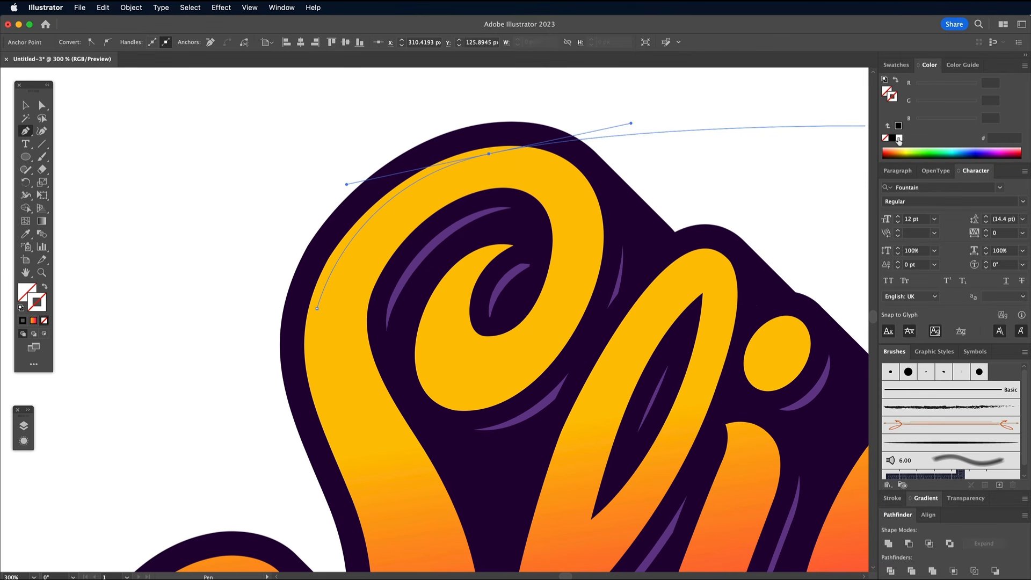
{"action": "left_click", "coordinate": [899, 138]}
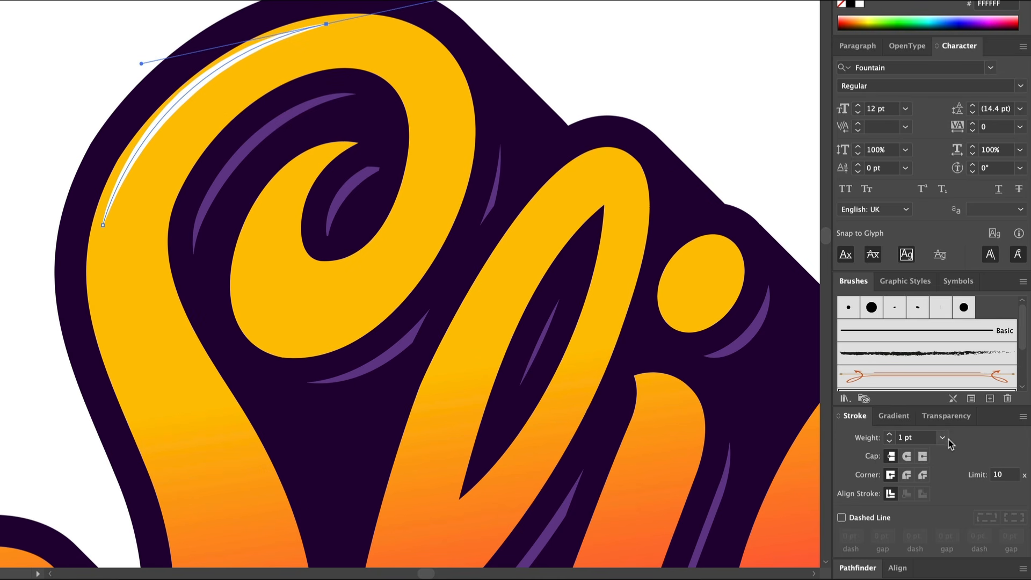
{"action": "left_click", "coordinate": [943, 438]}
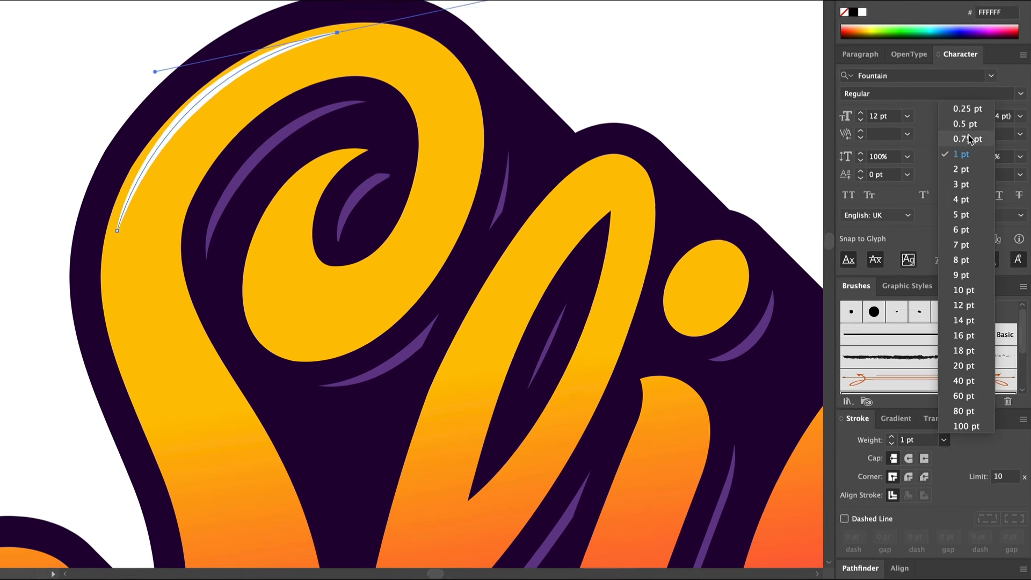
{"action": "left_click", "coordinate": [964, 132]}
{"action": "key", "text": "v"}
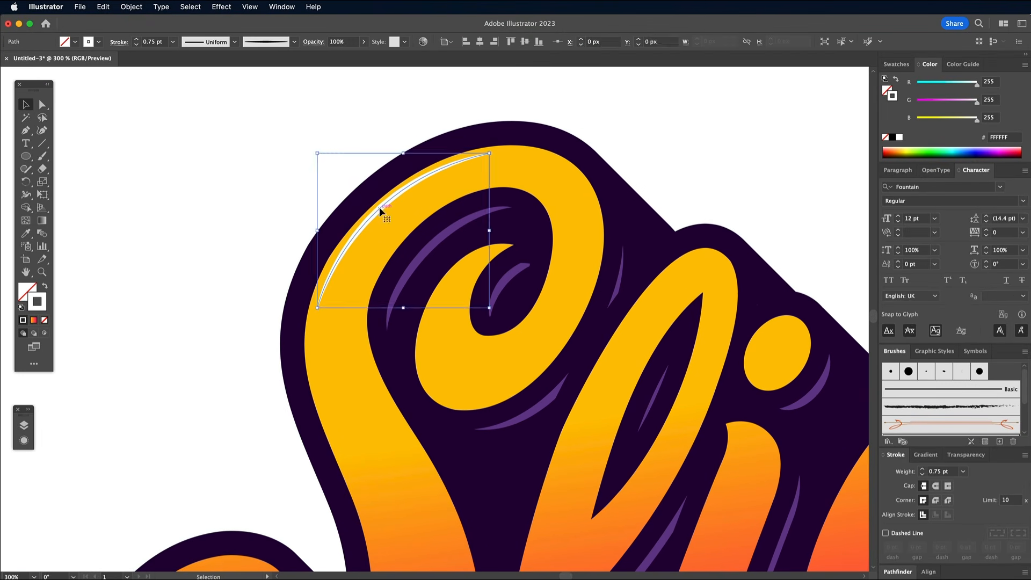
Step: Draw white highlight curves along the S's inner curl and the inner right edge of its upper loop
{"action": "key", "text": "p"}
{"action": "left_click", "coordinate": [464, 263]}
{"action": "left_click_drag", "start_coordinate": [421, 365], "coordinate": [422, 434]}
{"action": "left_click", "coordinate": [357, 341], "text": "super"}
{"action": "left_click", "coordinate": [545, 297]}
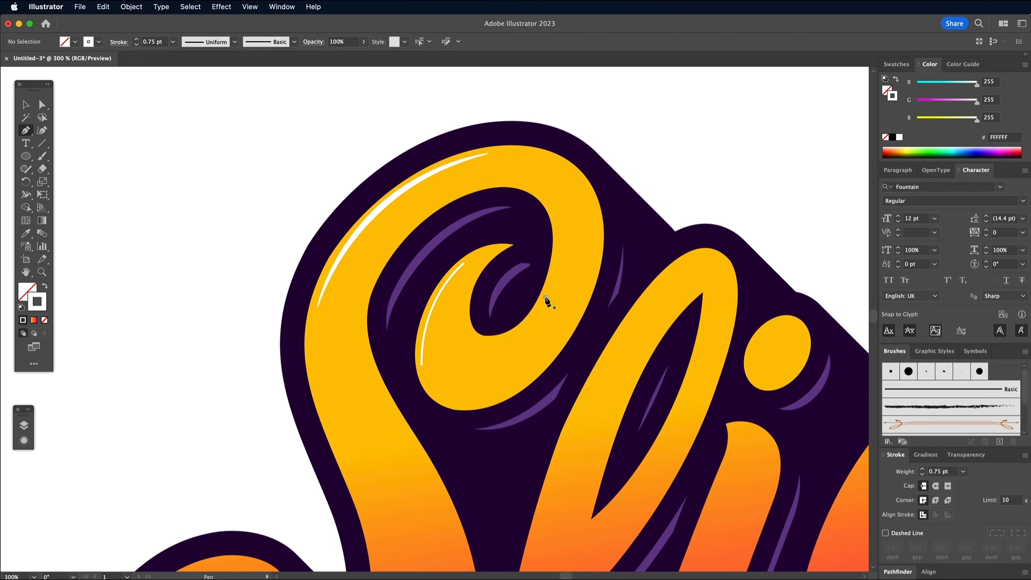
{"action": "left_click_drag", "start_coordinate": [548, 204], "coordinate": [522, 166]}
{"action": "left_click", "coordinate": [607, 164], "text": "super"}
Step: Draw a long white highlight curve along the outer edge of the l's loop
{"action": "scroll", "coordinate": [673, 161], "scroll_direction": "down", "scroll_amount": 4}
{"action": "left_click", "coordinate": [673, 162]}
{"action": "left_click_drag", "start_coordinate": [554, 345], "coordinate": [495, 482]}
{"action": "left_click", "coordinate": [786, 141], "text": "super"}
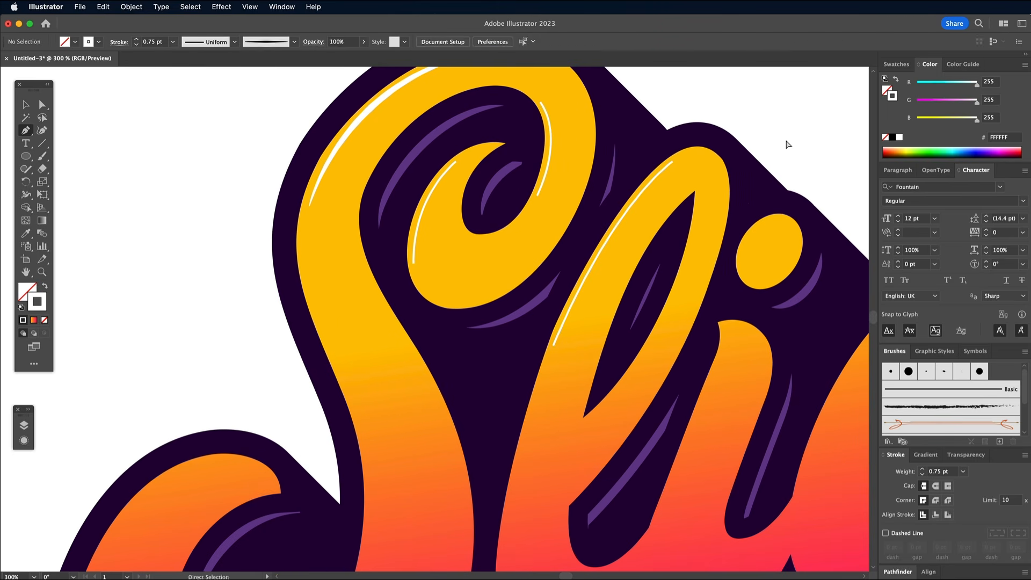
Step: Draw white highlight curves on the upper edge of the i's dot and along the left side of its stem
{"action": "left_click", "coordinate": [740, 265]}
{"action": "left_click_drag", "start_coordinate": [784, 220], "coordinate": [819, 227]}
{"action": "left_click", "coordinate": [806, 167], "text": "super"}
{"action": "scroll", "coordinate": [795, 188], "scroll_direction": "down", "scroll_amount": 4}
{"action": "left_click", "coordinate": [735, 243]}
{"action": "left_click_drag", "start_coordinate": [643, 475], "coordinate": [642, 477]}
{"action": "left_click", "coordinate": [617, 457], "text": "super"}
{"action": "scroll", "coordinate": [265, 285], "scroll_direction": "down", "scroll_amount": 8}
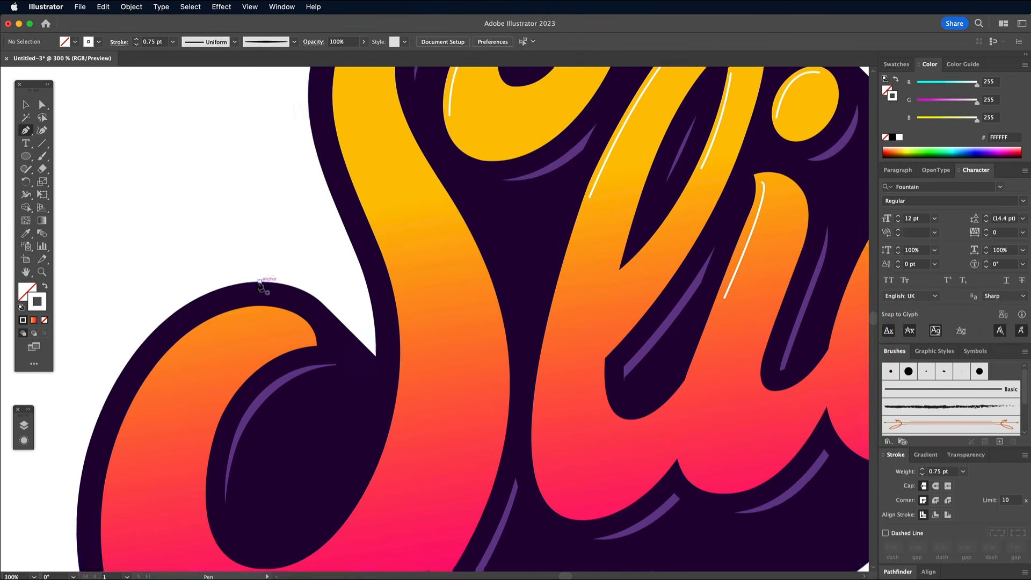
Step: Draw white highlight curves along the outer edge of the S's lower hook and the inner edge of its bowl
{"action": "left_click", "coordinate": [315, 193]}
{"action": "scroll", "coordinate": [173, 421], "scroll_direction": "down", "scroll_amount": 7}
{"action": "mouse_move", "coordinate": [179, 256]}
{"action": "left_mouse_down"}
{"action": "mouse_move", "coordinate": [177, 453]}
{"action": "mouse_move", "coordinate": [168, 446]}
{"action": "left_mouse_up"}
{"action": "scroll", "coordinate": [164, 443], "scroll_direction": "up", "scroll_amount": 4}
{"action": "scroll", "coordinate": [161, 440], "scroll_direction": "up", "scroll_amount": 1}
{"action": "left_click", "coordinate": [161, 439], "text": "super"}
{"action": "left_click", "coordinate": [349, 403]}
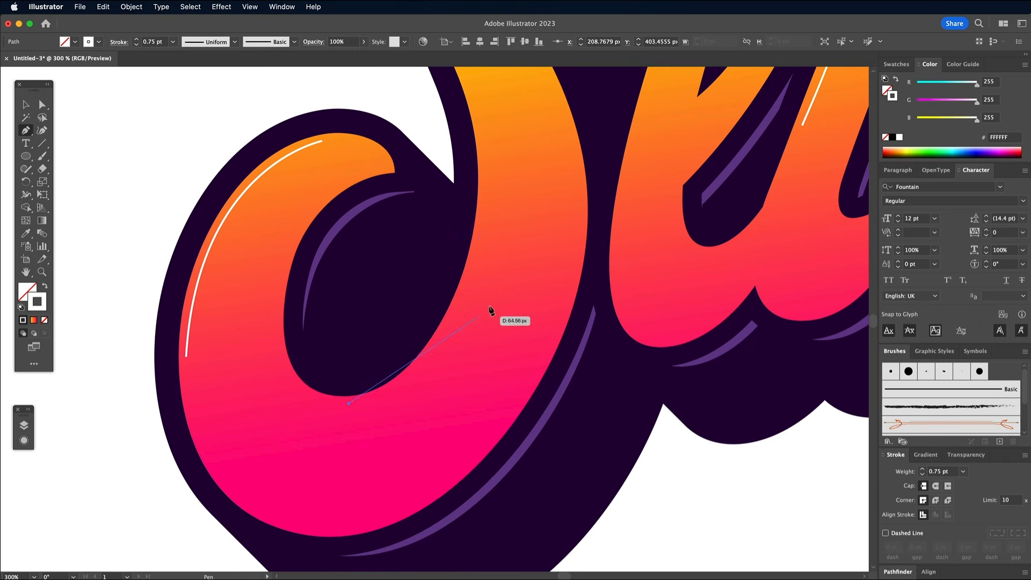
{"action": "left_click_drag", "start_coordinate": [475, 257], "coordinate": [518, 105]}
{"action": "left_click", "coordinate": [501, 224], "text": "super"}
Step: Draw short white highlight strokes on the connecting curves at the base of the l and the i
{"action": "key", "text": "super+minus"}
{"action": "key", "text": "super+minus"}
{"action": "scroll", "coordinate": [431, 322], "scroll_direction": "right", "scroll_amount": 4}
{"action": "scroll", "coordinate": [433, 326], "scroll_direction": "up", "scroll_amount": 1}
{"action": "left_click", "coordinate": [438, 373]}
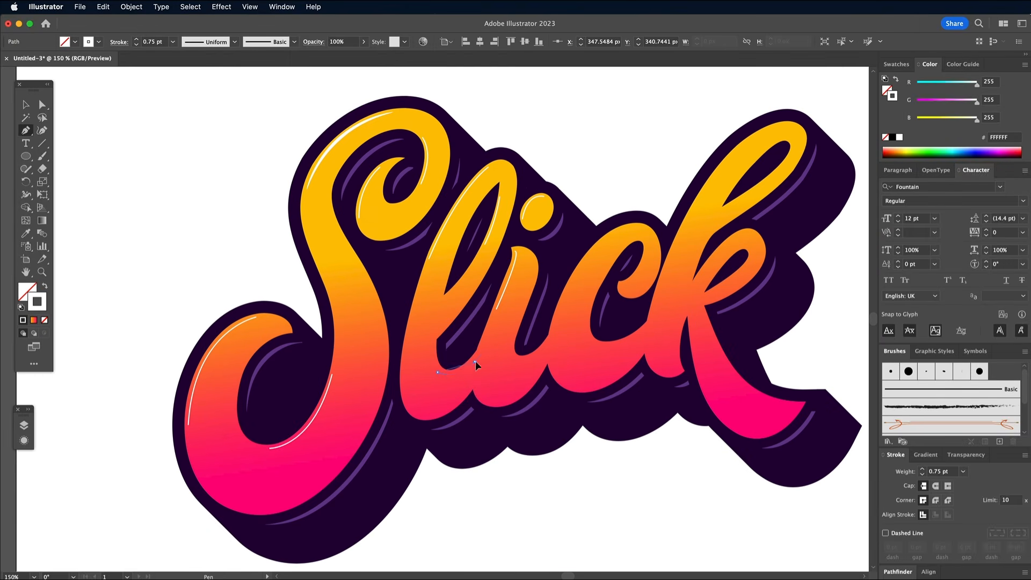
{"action": "left_click_drag", "start_coordinate": [475, 362], "coordinate": [486, 351]}
{"action": "left_click", "coordinate": [525, 368], "text": "super"}
{"action": "left_click", "coordinate": [533, 358]}
{"action": "left_click_drag", "start_coordinate": [553, 338], "coordinate": [556, 327]}
{"action": "left_click", "coordinate": [555, 338], "text": "super"}
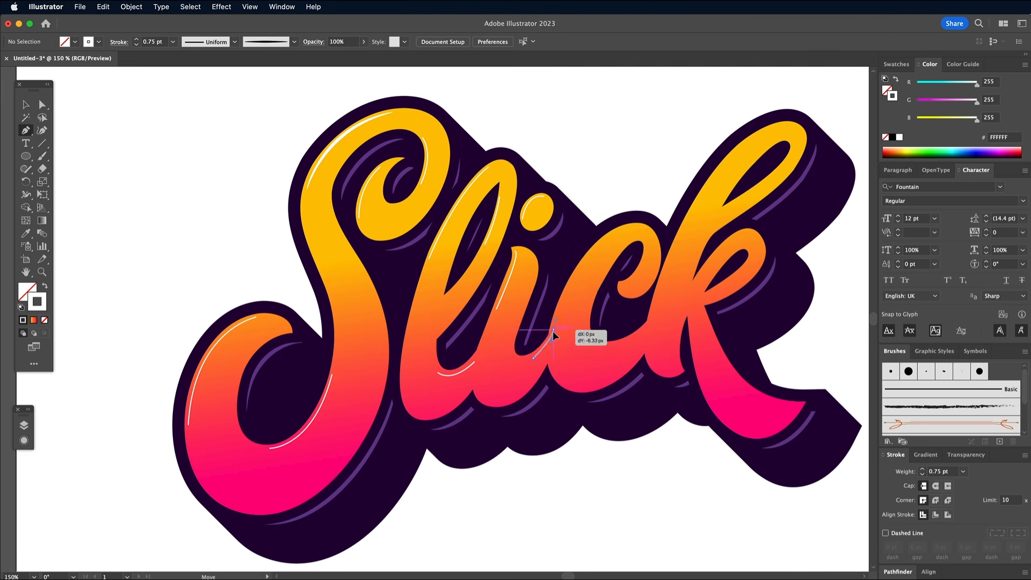
Step: Draw white highlight strokes along the c's edges, the k's upper and lower loops and the k's leg
{"action": "left_click_drag", "start_coordinate": [573, 279], "coordinate": [665, 214]}
{"action": "left_click", "coordinate": [605, 169], "text": "super"}
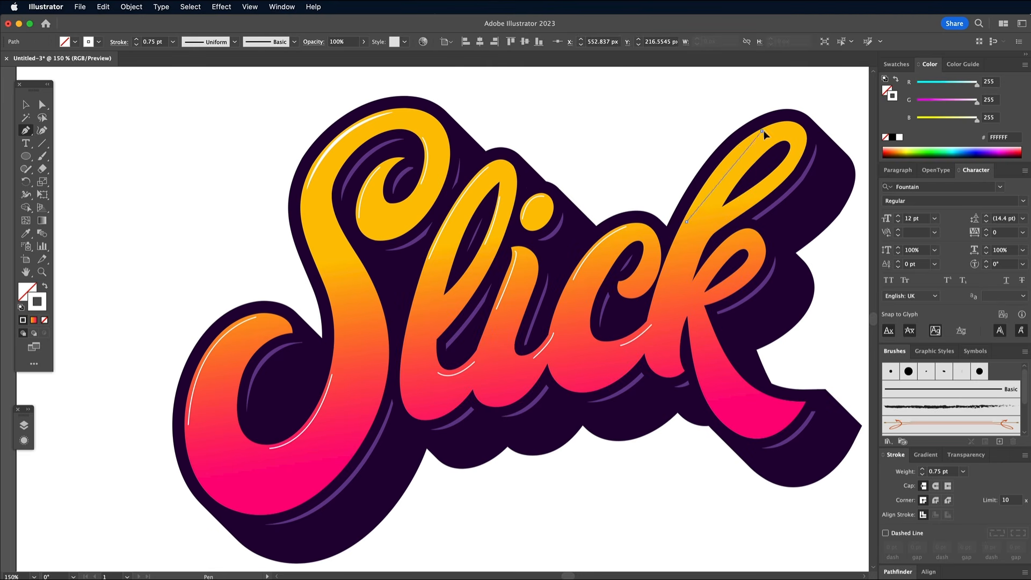
{"action": "left_click", "coordinate": [728, 369]}
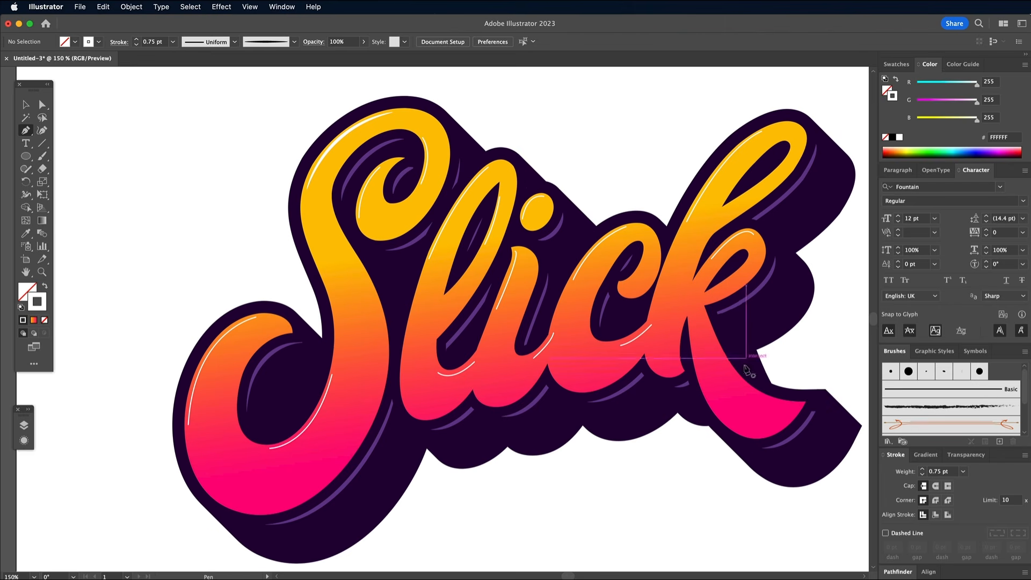
{"action": "left_click_drag", "start_coordinate": [795, 406], "coordinate": [843, 406]}
{"action": "left_click", "coordinate": [640, 501], "text": "super"}
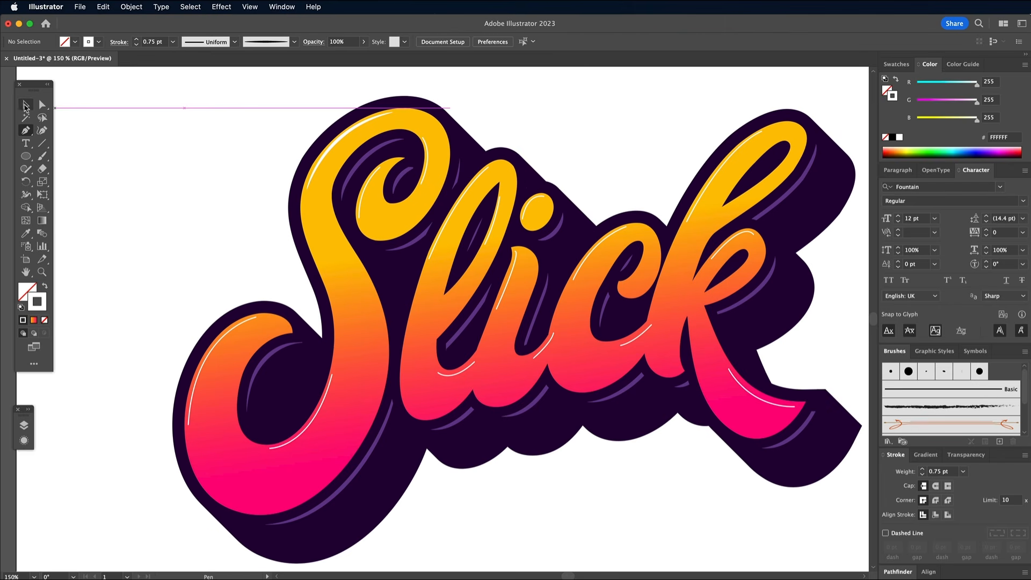
Step: Select all the white highlight strokes and apply the tapered art brush at 0.75 pt
{"action": "left_click", "coordinate": [26, 105]}
{"action": "left_click", "coordinate": [347, 131]}
{"action": "left_click", "coordinate": [190, 6]}
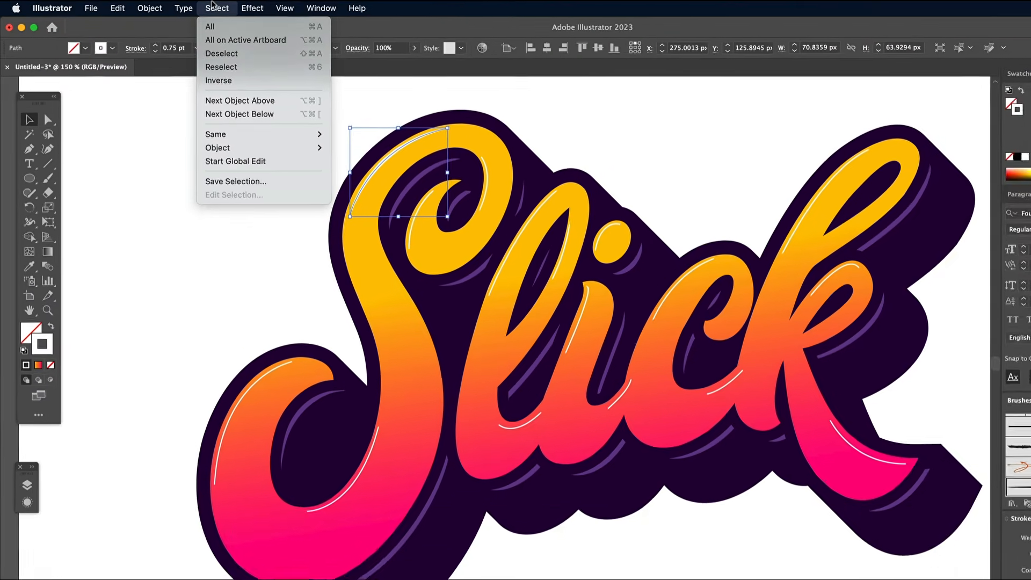
{"action": "mouse_move", "coordinate": [264, 117]}
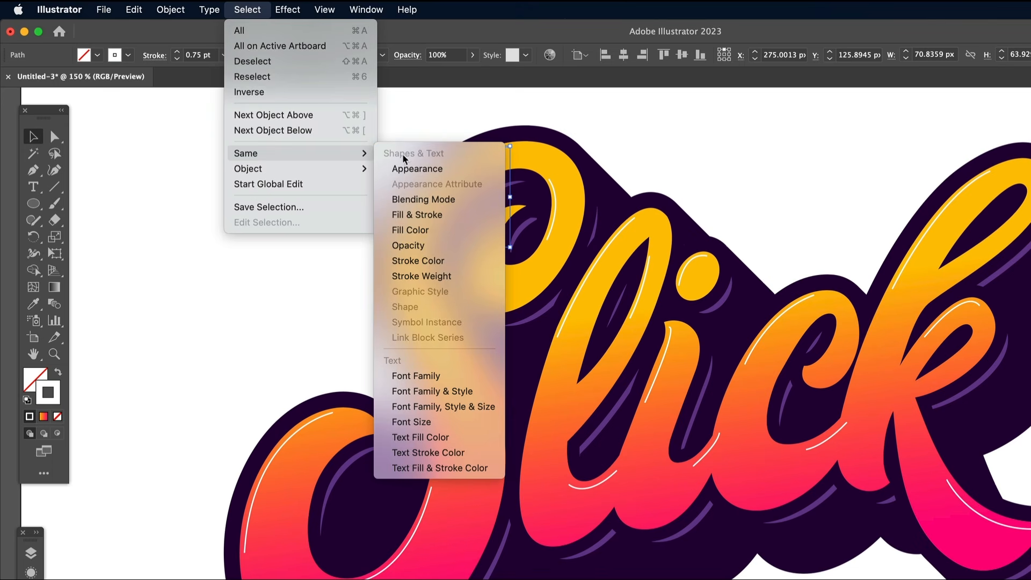
{"action": "left_click", "coordinate": [417, 261]}
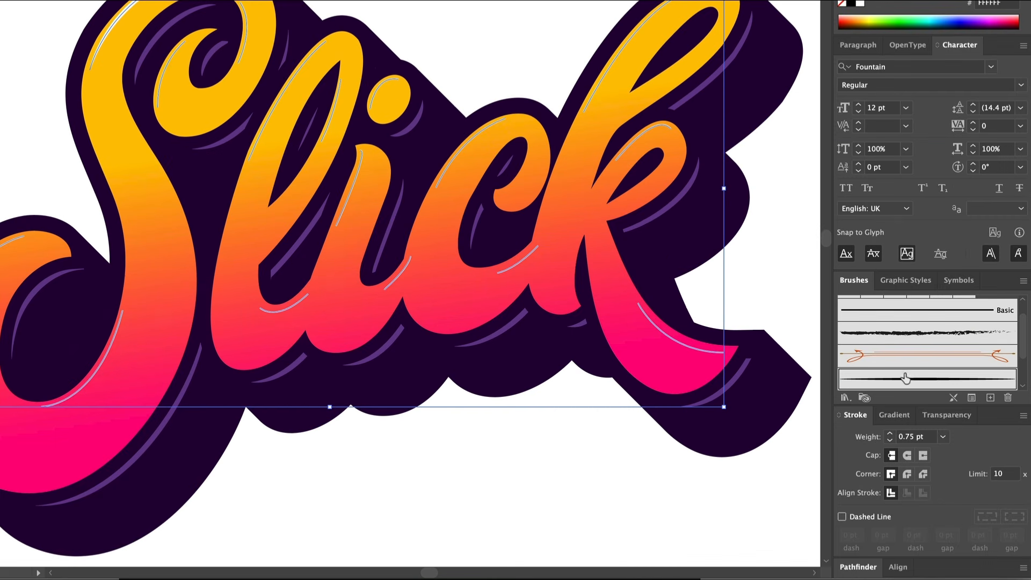
{"action": "left_click", "coordinate": [905, 378]}
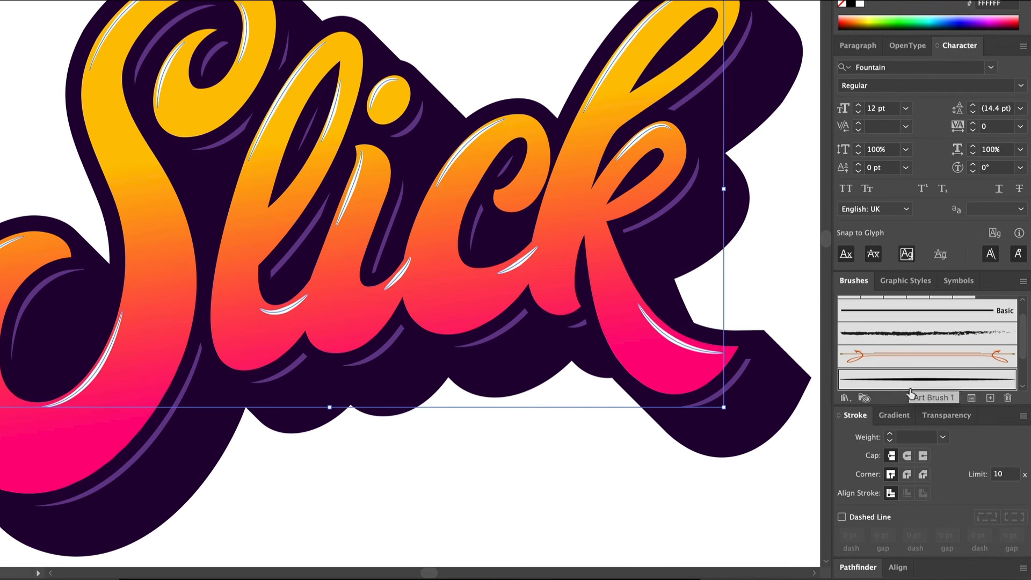
{"action": "left_click", "coordinate": [942, 436]}
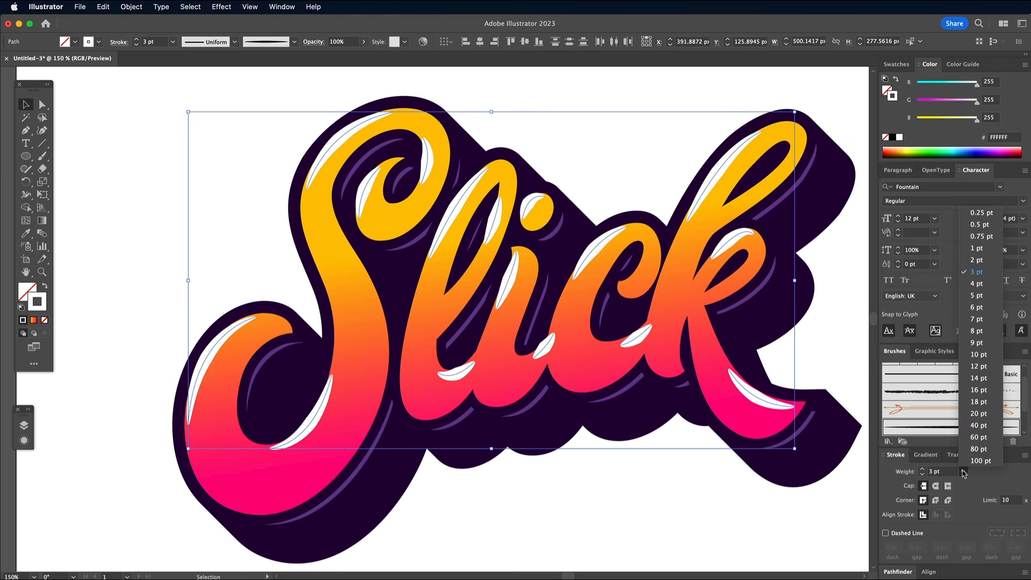
{"action": "left_click", "coordinate": [981, 237]}
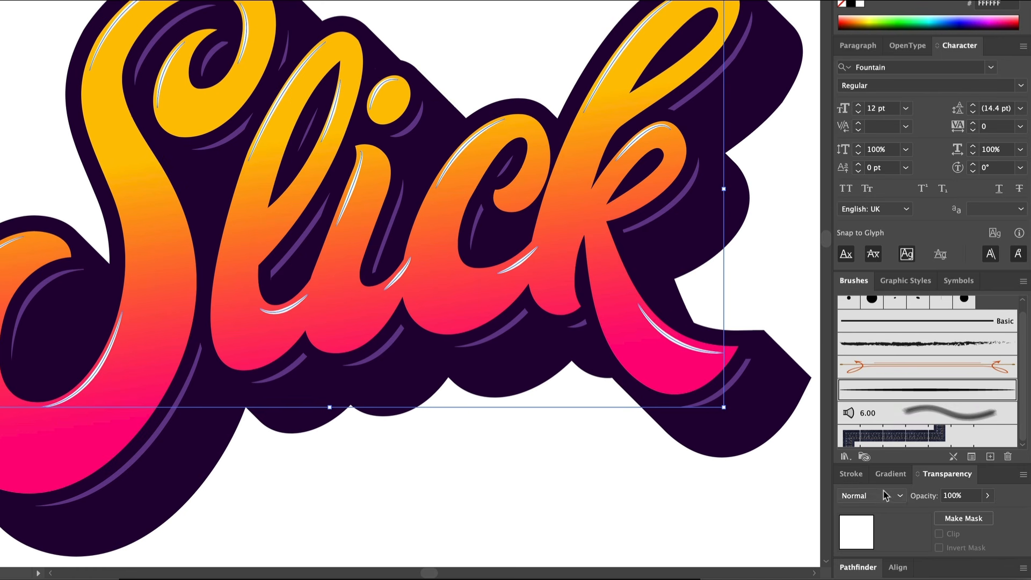
Step: Set the highlight strokes to Hard Light blending with 70% opacity
{"action": "left_click", "coordinate": [885, 495]}
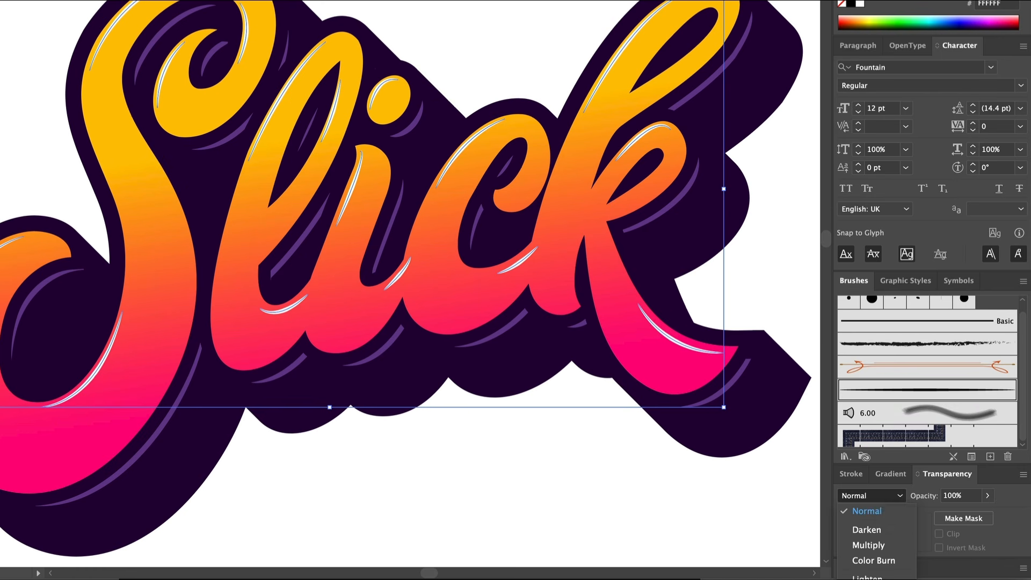
{"action": "left_click", "coordinate": [881, 579]}
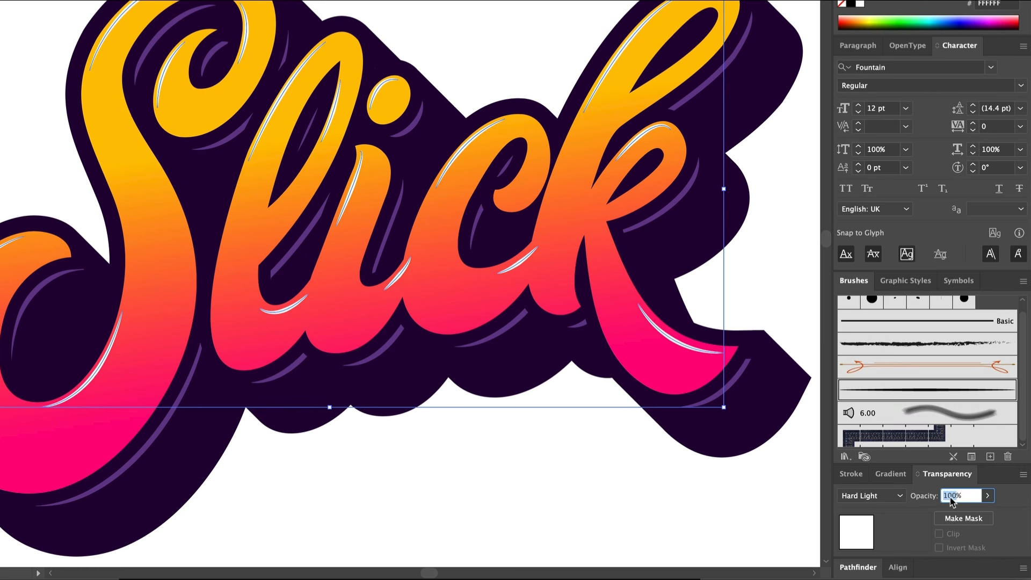
{"action": "type", "text": "70"}
{"action": "key", "text": "Return"}
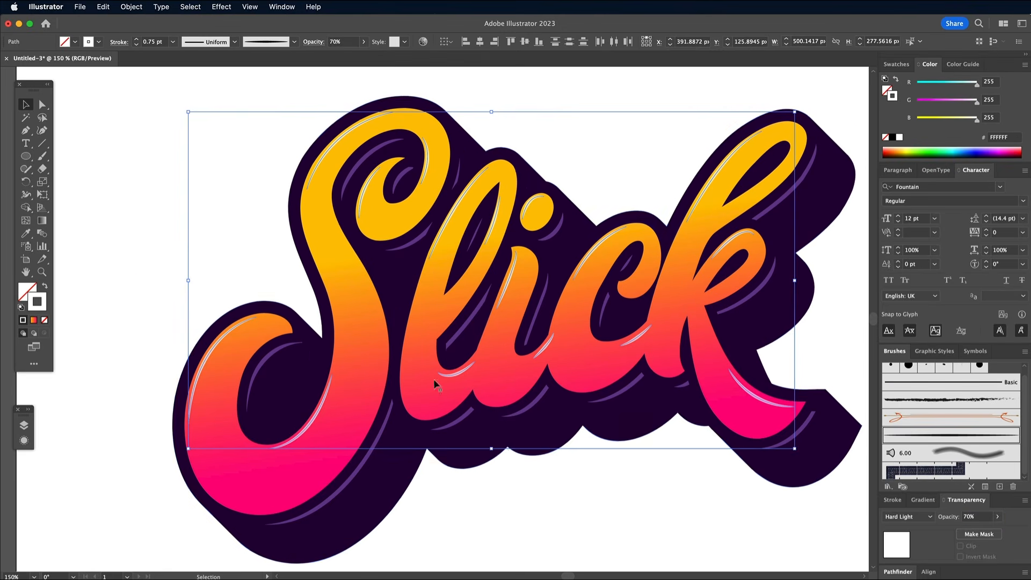
{"action": "left_click", "coordinate": [138, 264]}
Step: Draw black shading curves along the S's curl, the right side of its spine and the bottom of its bowl
{"action": "key", "text": "p"}
{"action": "left_click", "coordinate": [337, 232]}
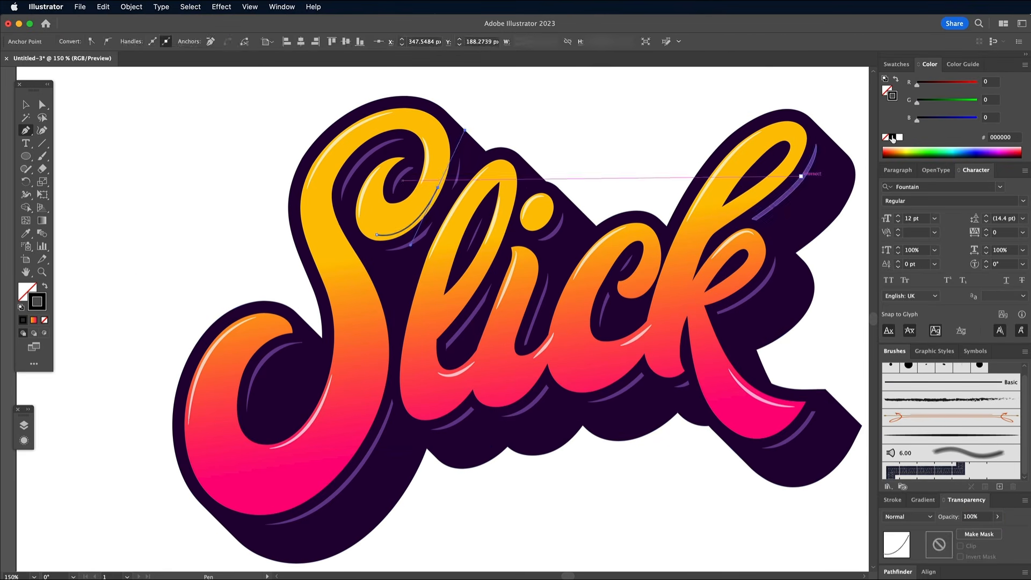
{"action": "mouse_move", "coordinate": [382, 376]}
{"action": "left_mouse_down"}
{"action": "mouse_move", "coordinate": [353, 508]}
{"action": "mouse_move", "coordinate": [374, 429]}
{"action": "left_mouse_up"}
{"action": "left_click", "coordinate": [382, 421], "text": "super"}
{"action": "left_click", "coordinate": [331, 476]}
{"action": "left_click_drag", "start_coordinate": [201, 472], "coordinate": [165, 393]}
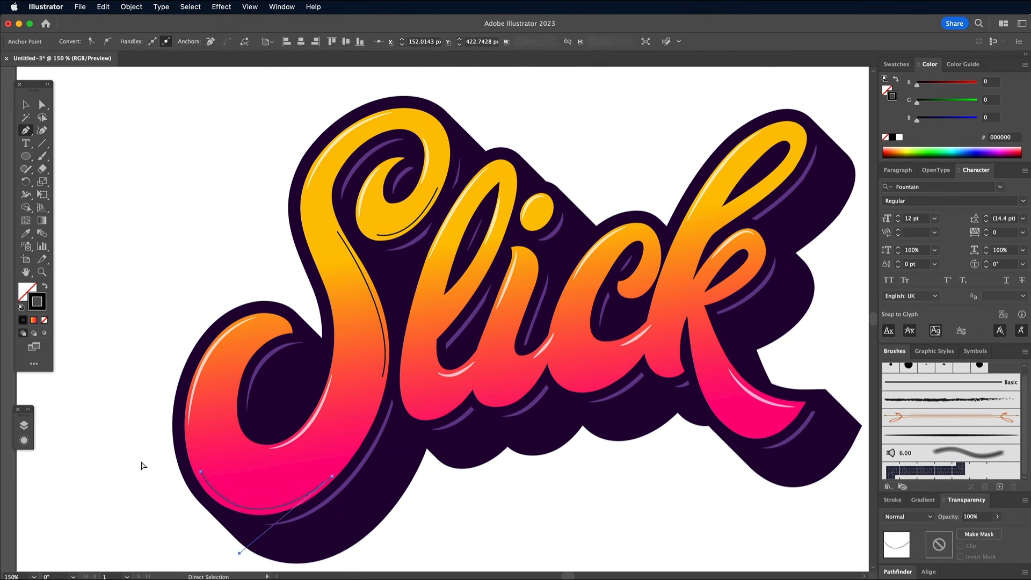
{"action": "left_click", "coordinate": [141, 465], "text": "super"}
Step: Draw black shading curves along the lower edges of the l and the i
{"action": "left_click", "coordinate": [424, 417]}
{"action": "left_click_drag", "start_coordinate": [424, 416], "coordinate": [463, 423]}
{"action": "key", "text": "super+plus"}
{"action": "key", "text": "super+plus"}
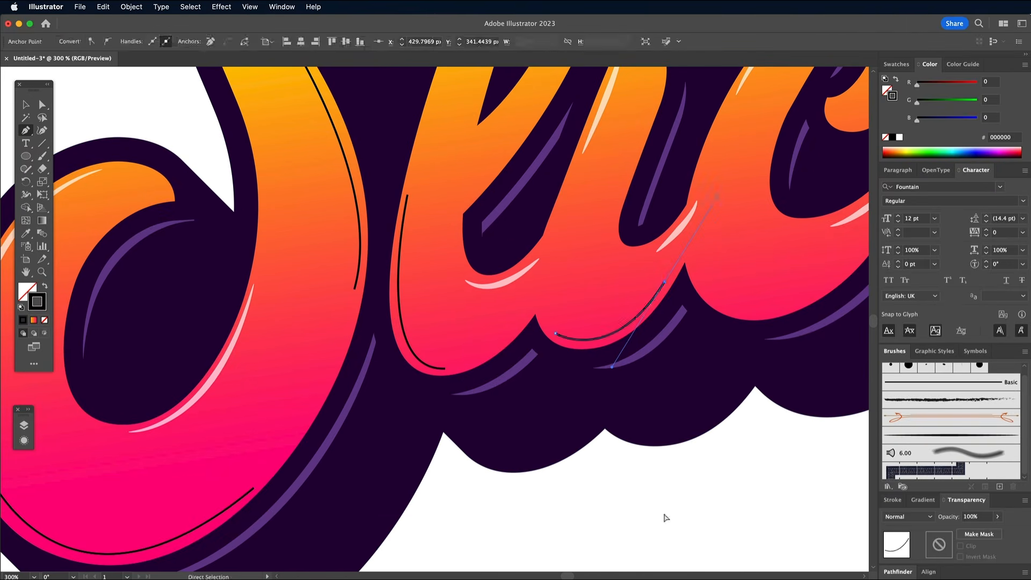
Step: Draw black shading strokes on the l's and i's stems, the c's edges and the bottom of the k's short foot
{"action": "scroll", "coordinate": [665, 515], "scroll_direction": "up", "scroll_amount": 10}
{"action": "left_click", "coordinate": [567, 328]}
{"action": "left_click", "coordinate": [593, 138], "text": "super"}
{"action": "mouse_move", "coordinate": [577, 429]}
{"action": "left_mouse_down"}
{"action": "mouse_move", "coordinate": [620, 445]}
{"action": "mouse_move", "coordinate": [748, 368]}
{"action": "left_mouse_up"}
{"action": "left_click", "coordinate": [497, 487]}
{"action": "scroll", "coordinate": [590, 349], "scroll_direction": "right", "scroll_amount": 5}
{"action": "left_click", "coordinate": [530, 353]}
{"action": "left_click_drag", "start_coordinate": [580, 501], "coordinate": [606, 491]}
{"action": "left_click", "coordinate": [580, 502]}
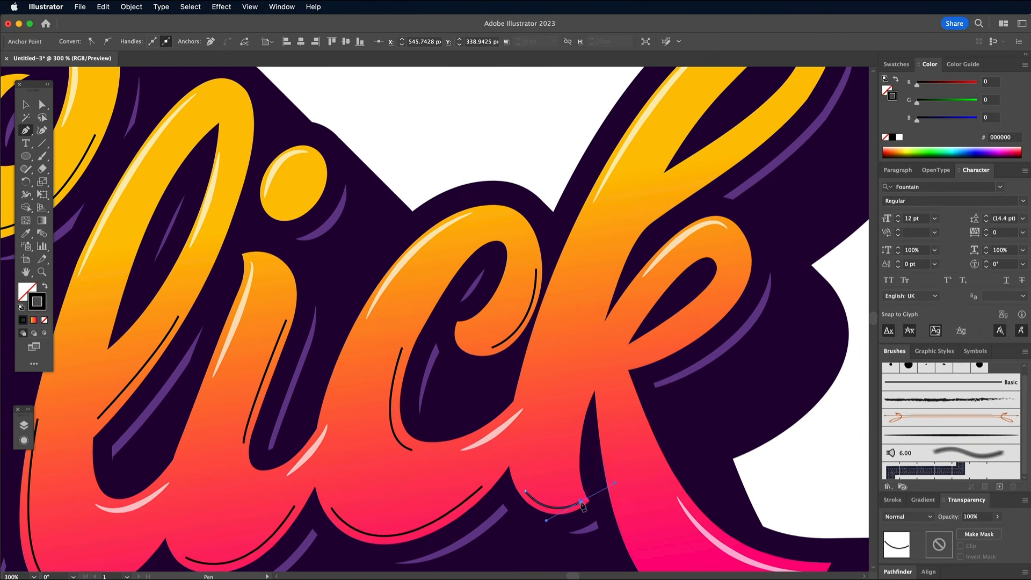
Step: Draw black shading strokes on the inner edge of the k's foot, its stem beside the lower loop and that loop's outer edge
{"action": "left_click_drag", "start_coordinate": [572, 450], "coordinate": [580, 425]}
{"action": "left_click", "coordinate": [534, 220], "text": "super"}
{"action": "scroll", "coordinate": [534, 220], "scroll_direction": "up", "scroll_amount": 3}
{"action": "left_click", "coordinate": [573, 285]}
{"action": "left_click_drag", "start_coordinate": [534, 384], "coordinate": [525, 416]}
{"action": "left_click_drag", "start_coordinate": [608, 268], "coordinate": [561, 298]}
{"action": "left_click", "coordinate": [636, 291]}
{"action": "left_click_drag", "start_coordinate": [576, 358], "coordinate": [538, 383]}
{"action": "left_click", "coordinate": [774, 280], "text": "super"}
{"action": "scroll", "coordinate": [774, 280], "scroll_direction": "down", "scroll_amount": 6}
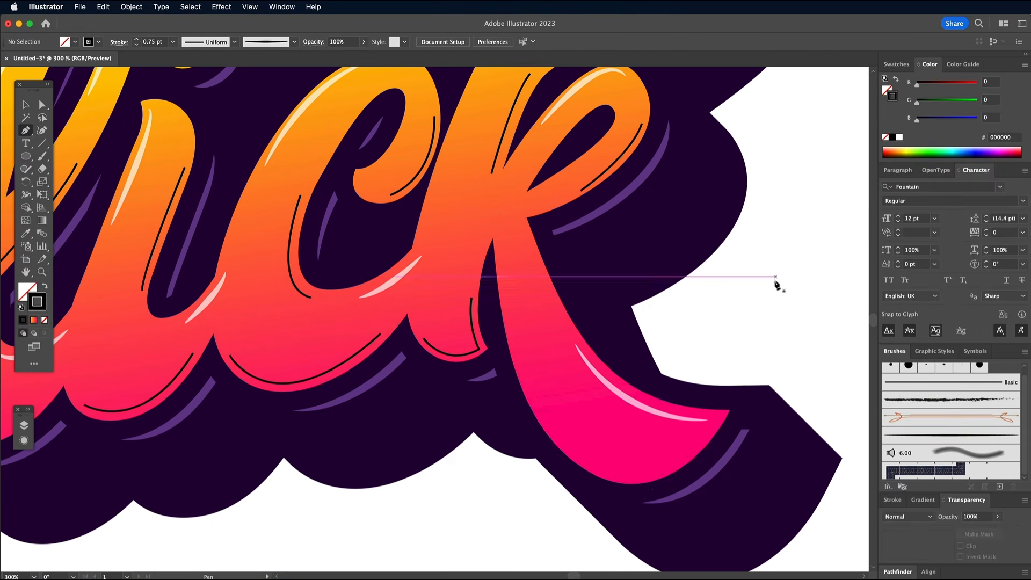
Step: Draw a black shading curve along the lower edge of the k's long foot
{"action": "left_click", "coordinate": [535, 399]}
{"action": "left_click_drag", "start_coordinate": [689, 453], "coordinate": [771, 369]}
{"action": "left_click", "coordinate": [536, 401], "text": "super"}
{"action": "left_click", "coordinate": [773, 287], "text": "super"}
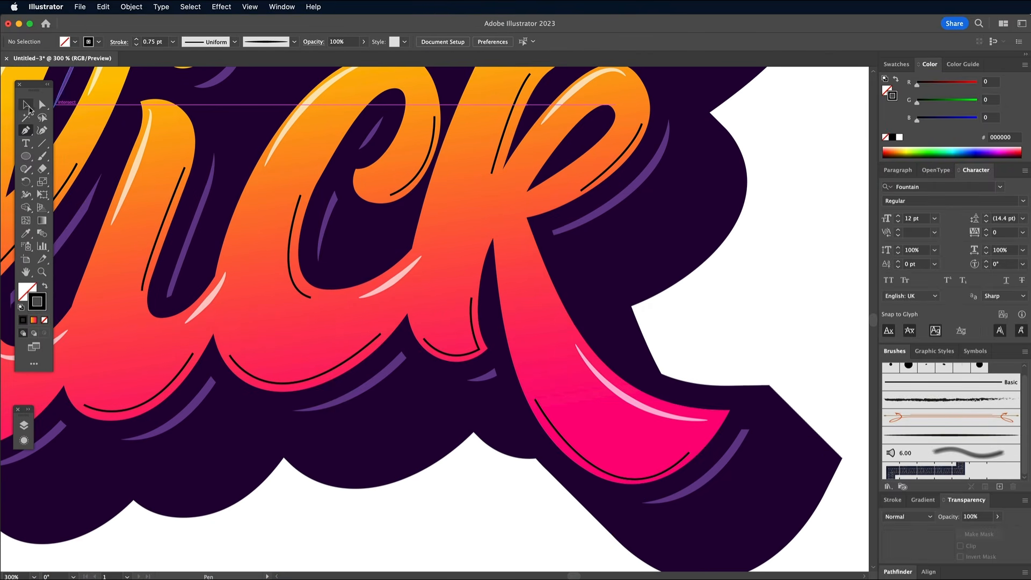
Step: Select every path with the same black stroke colour and recolour the strokes with the extrusion's dark purple 230037
{"action": "left_click", "coordinate": [559, 434], "text": "super"}
{"action": "left_click", "coordinate": [190, 7]}
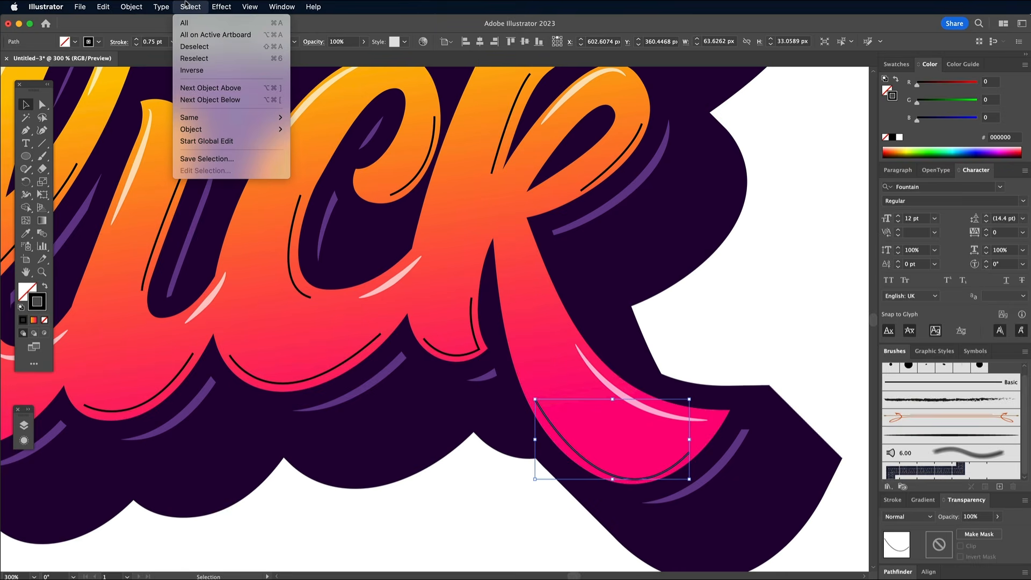
{"action": "mouse_move", "coordinate": [241, 117]}
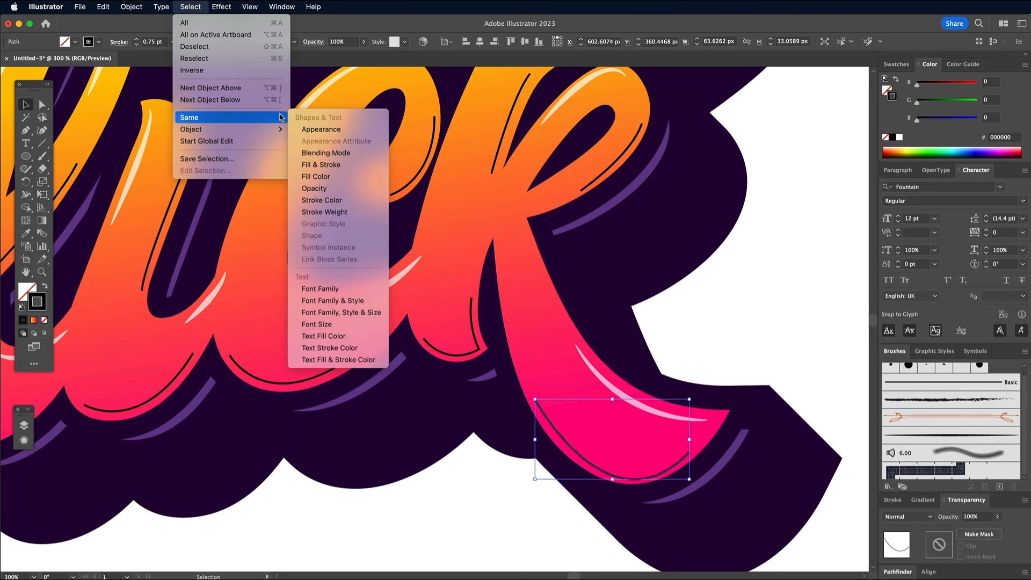
{"action": "left_click", "coordinate": [324, 202]}
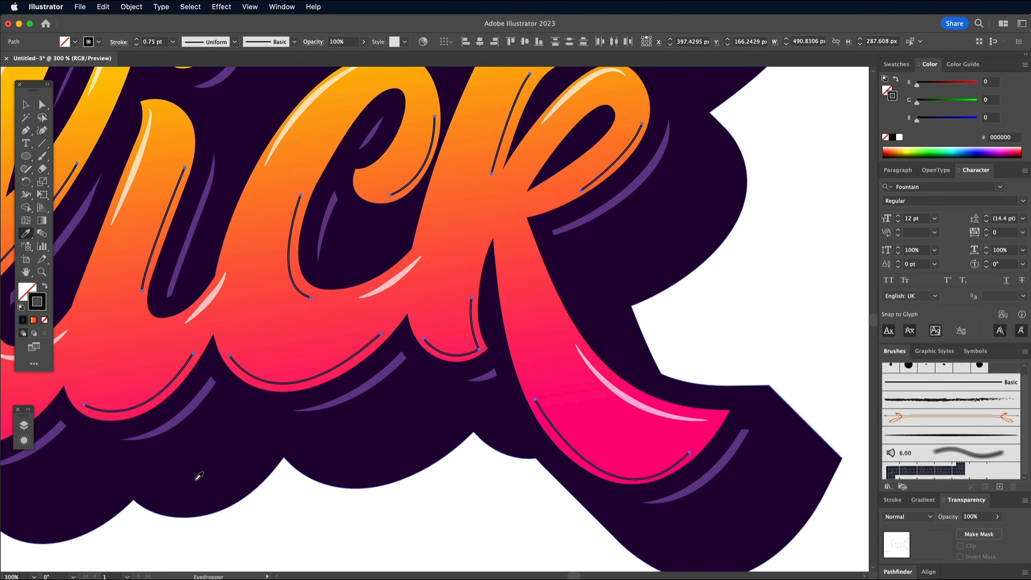
{"action": "left_click", "coordinate": [221, 476]}
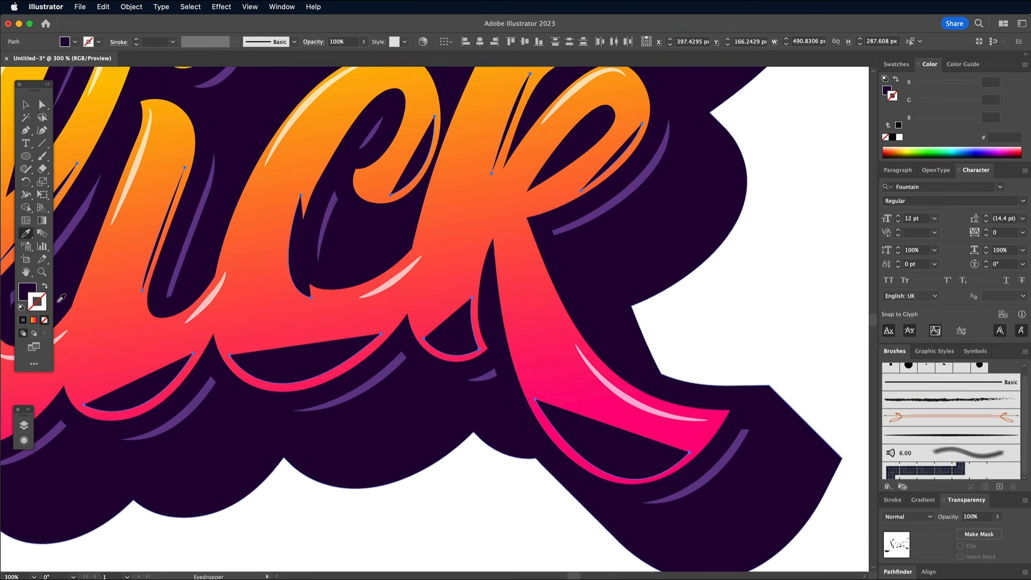
{"action": "left_click", "coordinate": [46, 289]}
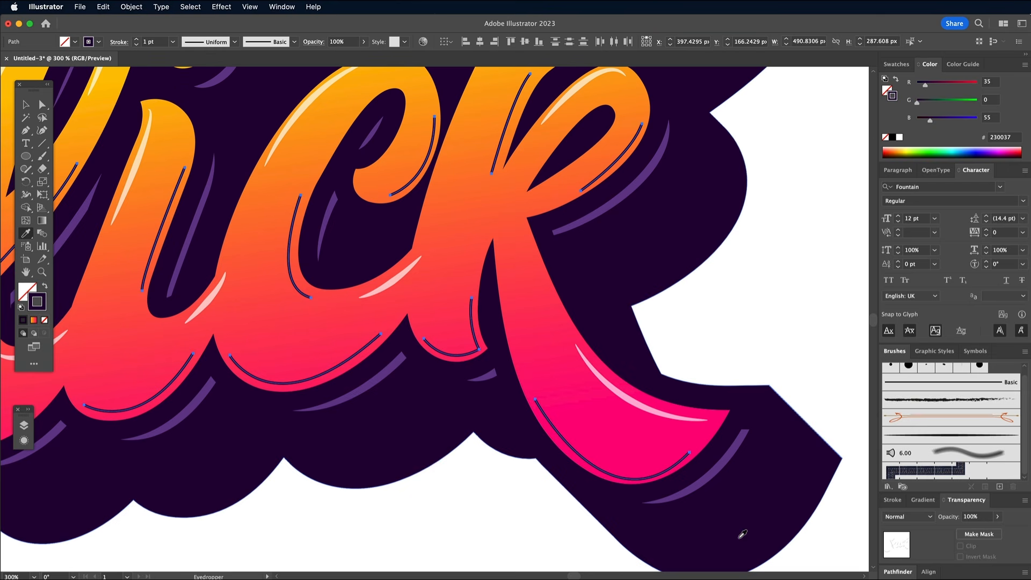
Step: Apply the tapered Art Brush 1 to the shading strokes and set them to Hard Light blending at 50% opacity
{"action": "left_click", "coordinate": [941, 438]}
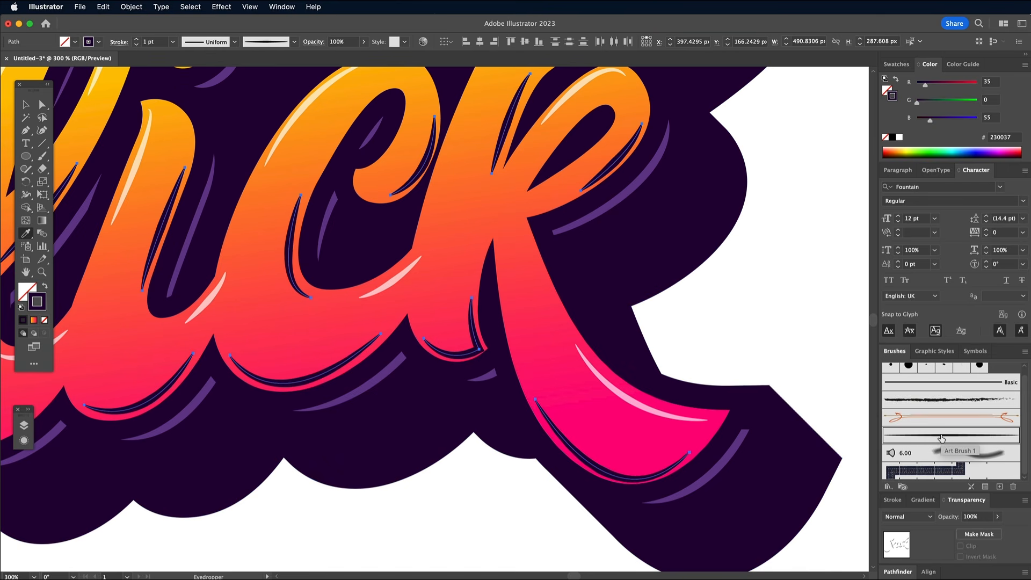
{"action": "left_click", "coordinate": [915, 517]}
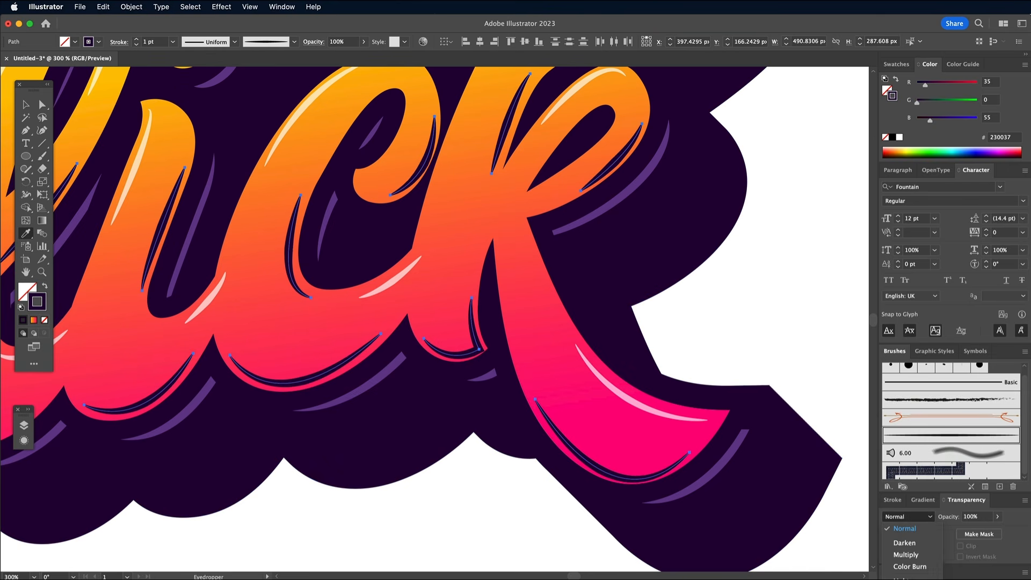
{"action": "left_click", "coordinate": [907, 579]}
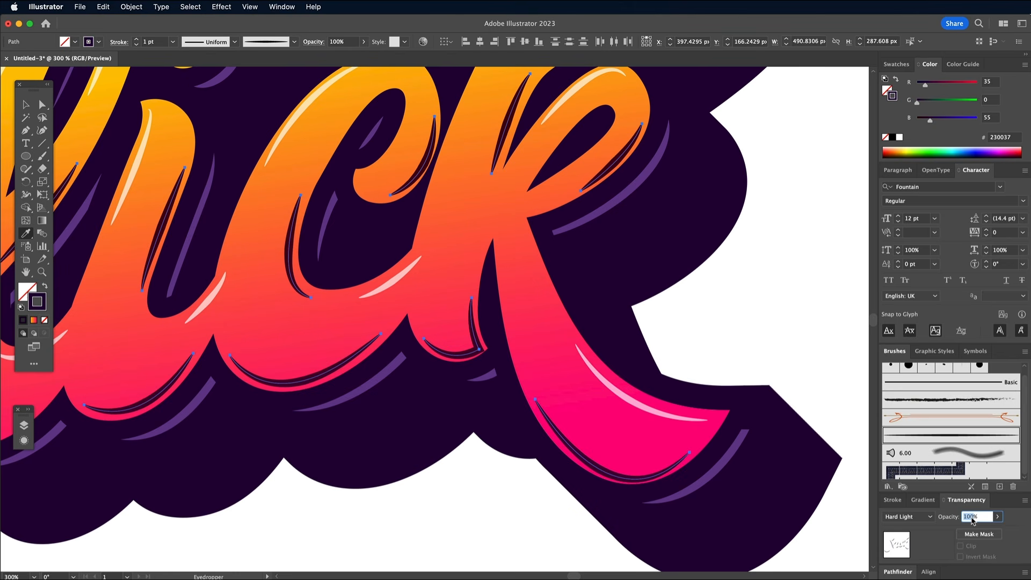
{"action": "type", "text": "50"}
{"action": "type", "text": "a"}
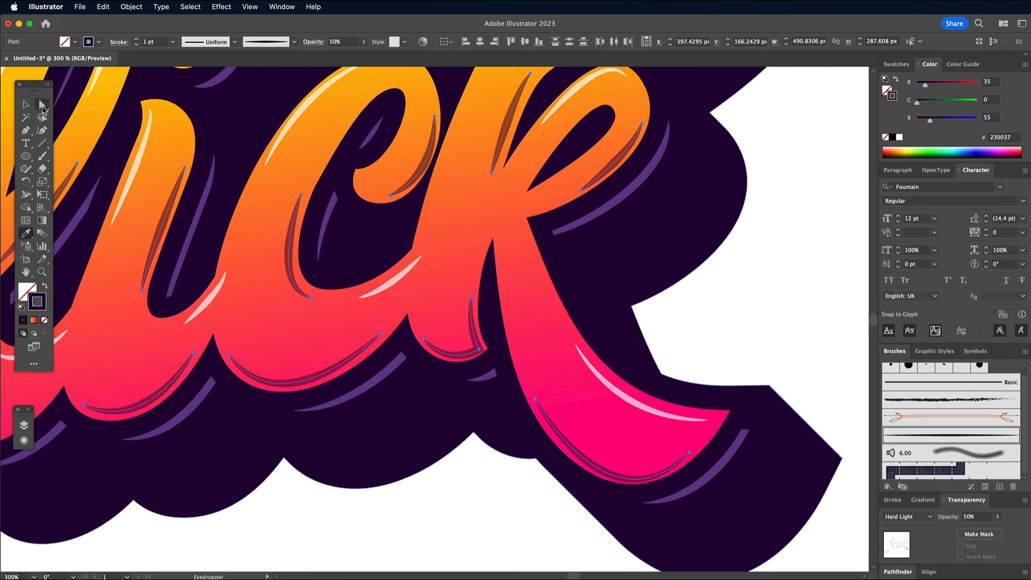
{"action": "left_click", "coordinate": [450, 525]}
Step: Draw a rectangle covering the whole artboard, 841.8898 by 595.2756 px, with a dark purple 230037 fill and no stroke
{"action": "scroll", "coordinate": [449, 525], "scroll_direction": "left", "scroll_amount": 5}
{"action": "scroll", "coordinate": [450, 525], "scroll_direction": "up", "scroll_amount": 2}
{"action": "key", "text": "super+minus"}
{"action": "key", "text": "super+minus"}
{"action": "key", "text": "super+minus"}
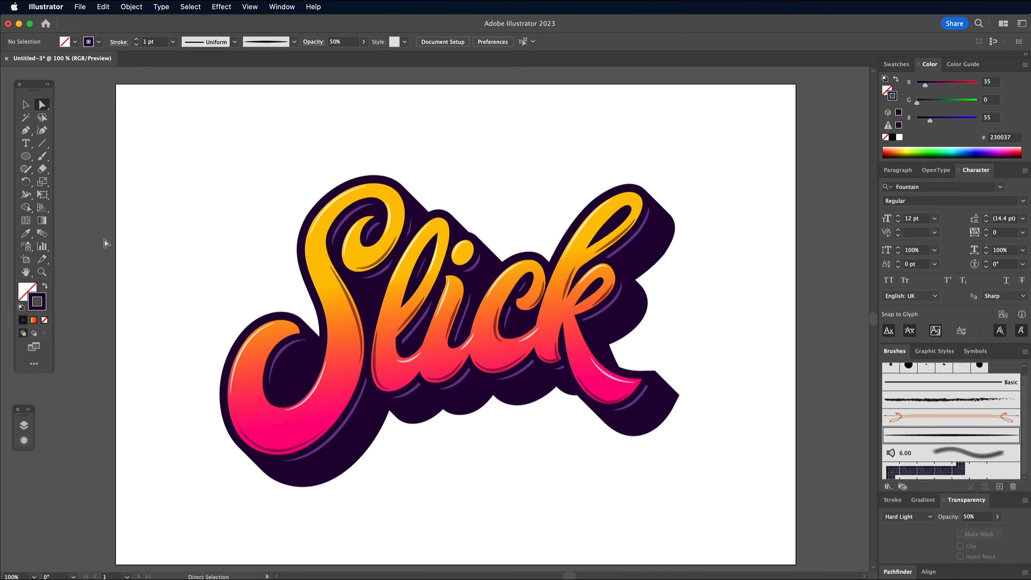
{"action": "left_click_drag", "start_coordinate": [25, 155], "coordinate": [60, 156]}
{"action": "mouse_move", "coordinate": [116, 84]}
{"action": "left_mouse_down"}
{"action": "mouse_move", "coordinate": [724, 491]}
{"action": "mouse_move", "coordinate": [796, 565]}
{"action": "left_mouse_up"}
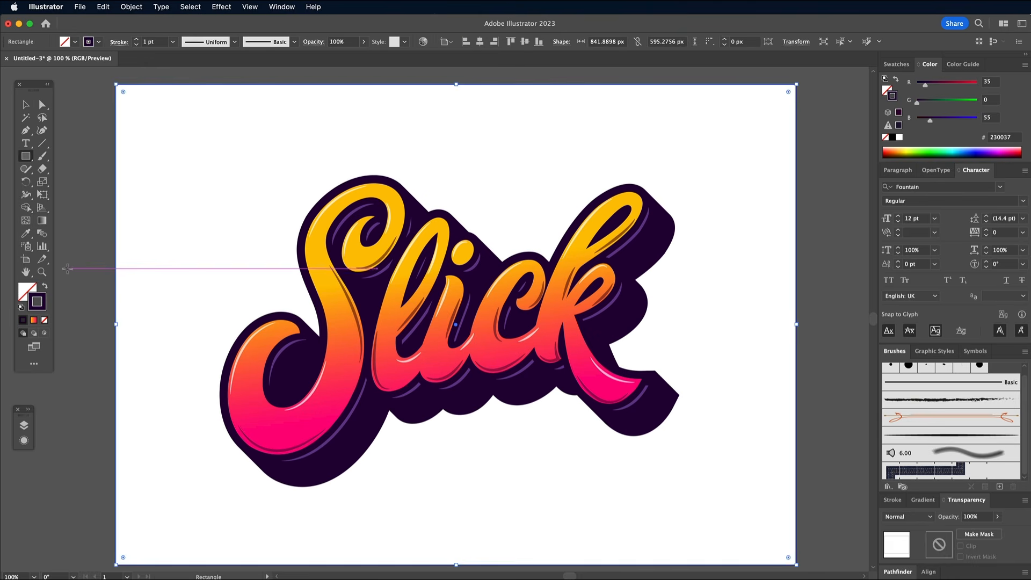
{"action": "left_click", "coordinate": [44, 287]}
{"action": "left_click", "coordinate": [26, 292]}
Step: Send the rectangle behind the lettering and fill it with the lighter purple sampled from the inline highlights
{"action": "right_click", "coordinate": [387, 252]}
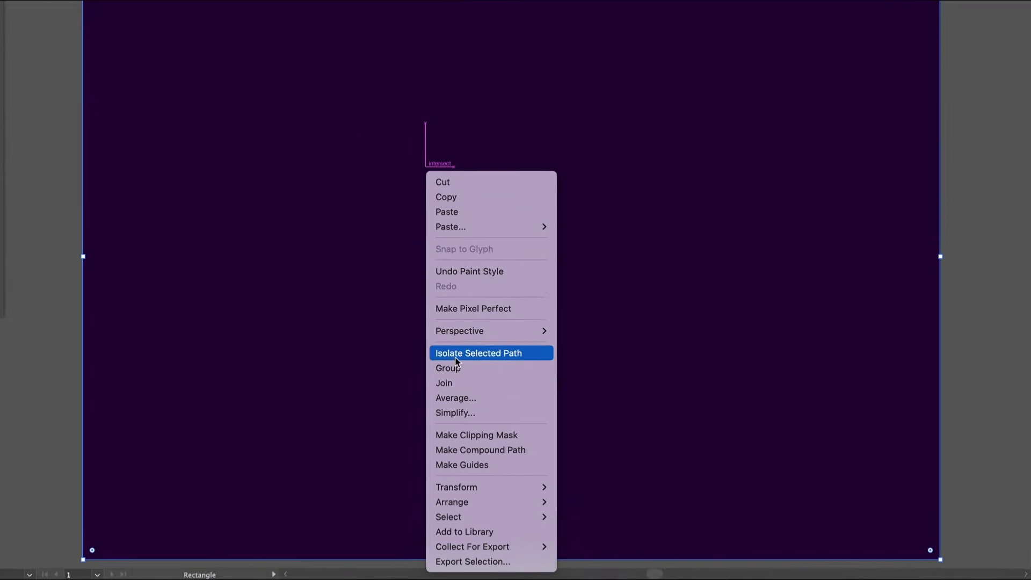
{"action": "mouse_move", "coordinate": [416, 523]}
{"action": "left_click", "coordinate": [521, 559]}
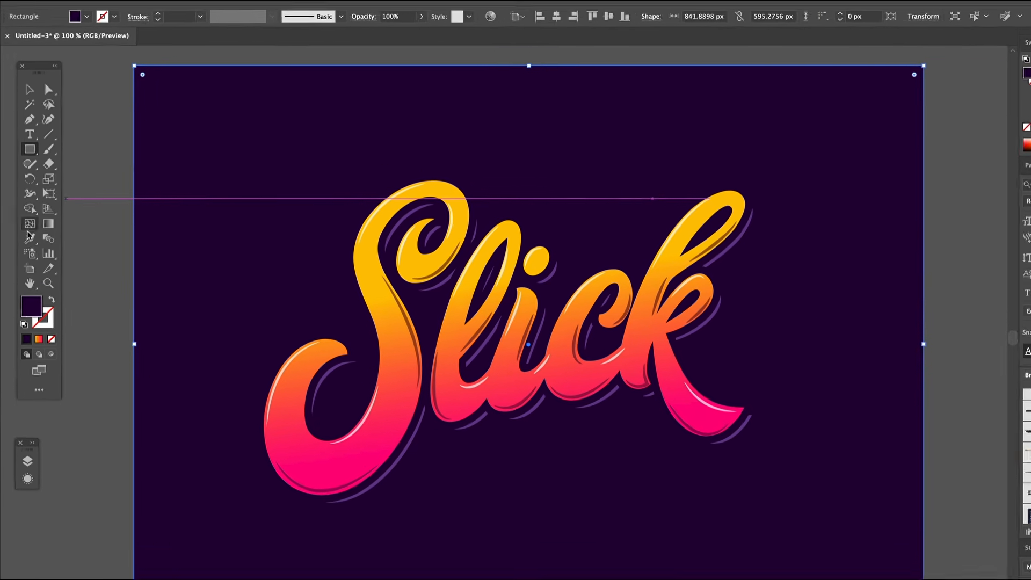
{"action": "left_click", "coordinate": [25, 235]}
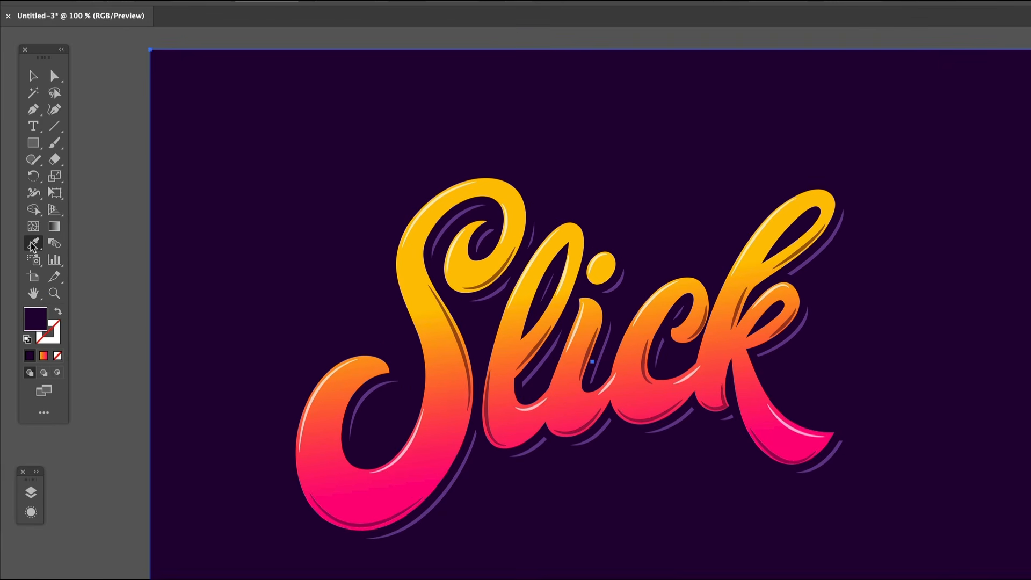
{"action": "left_click", "coordinate": [460, 475]}
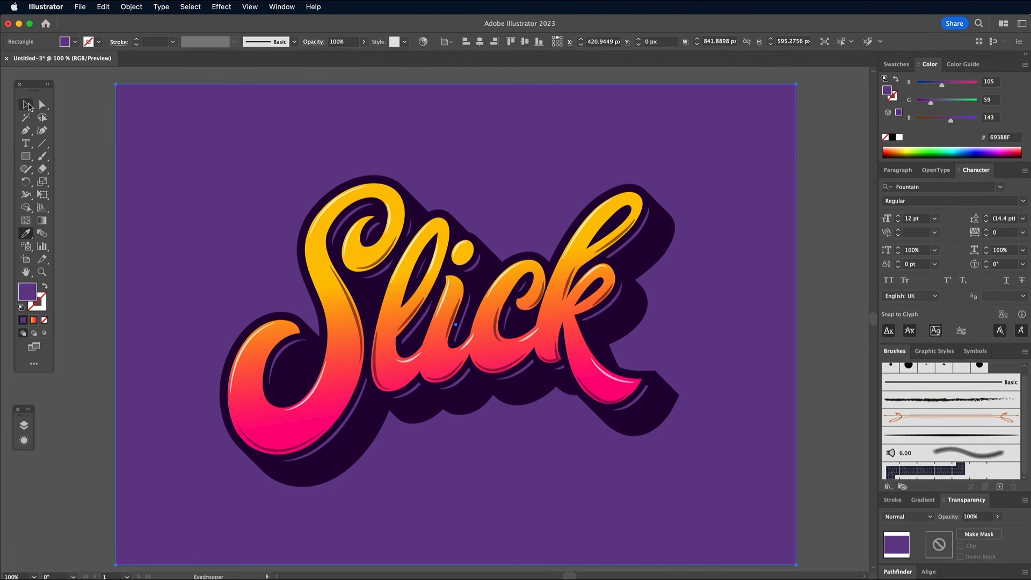
Step: Lock the purple background rectangle
{"action": "left_click", "coordinate": [28, 106]}
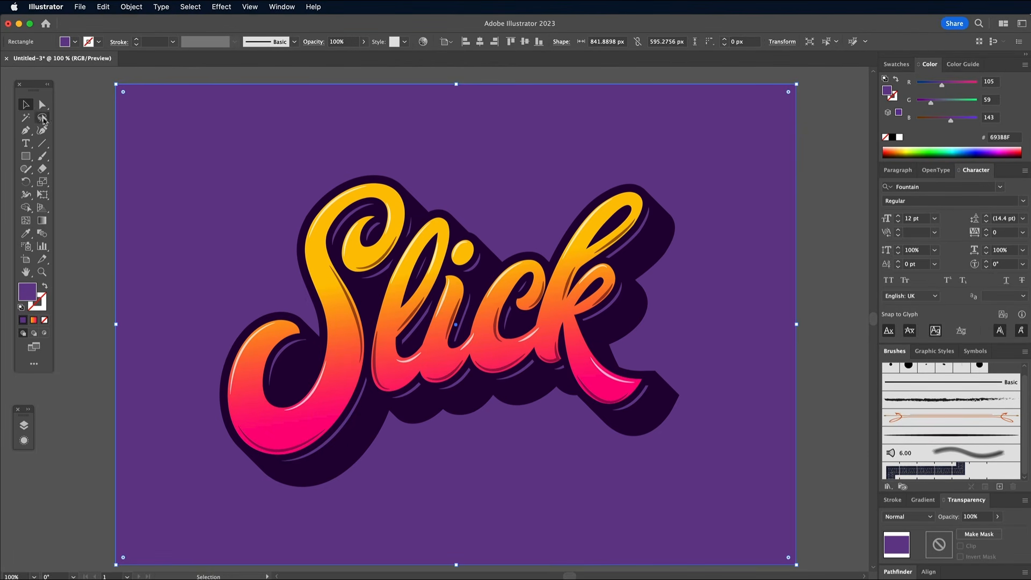
{"action": "left_click", "coordinate": [127, 6]}
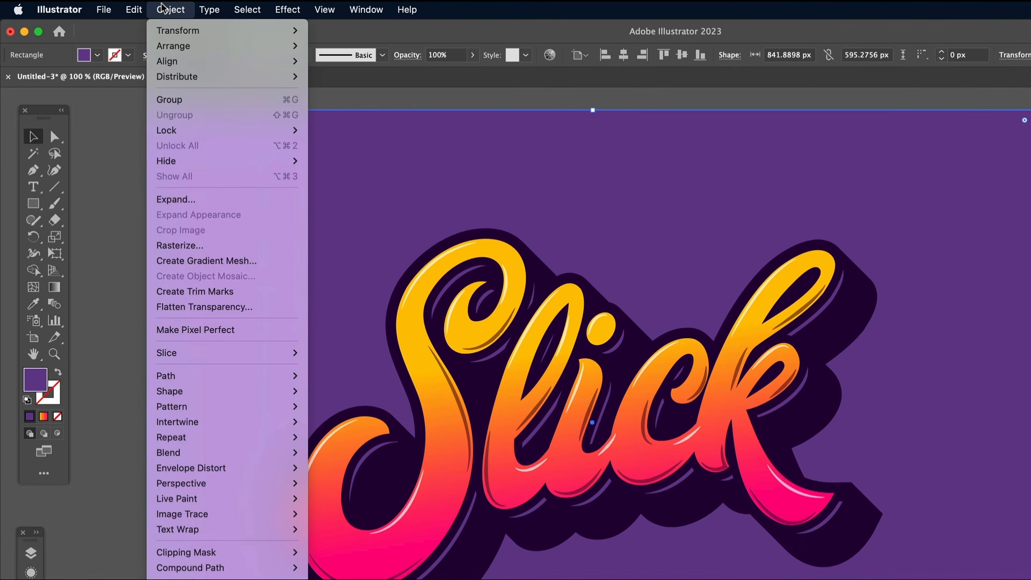
{"action": "mouse_move", "coordinate": [221, 130]}
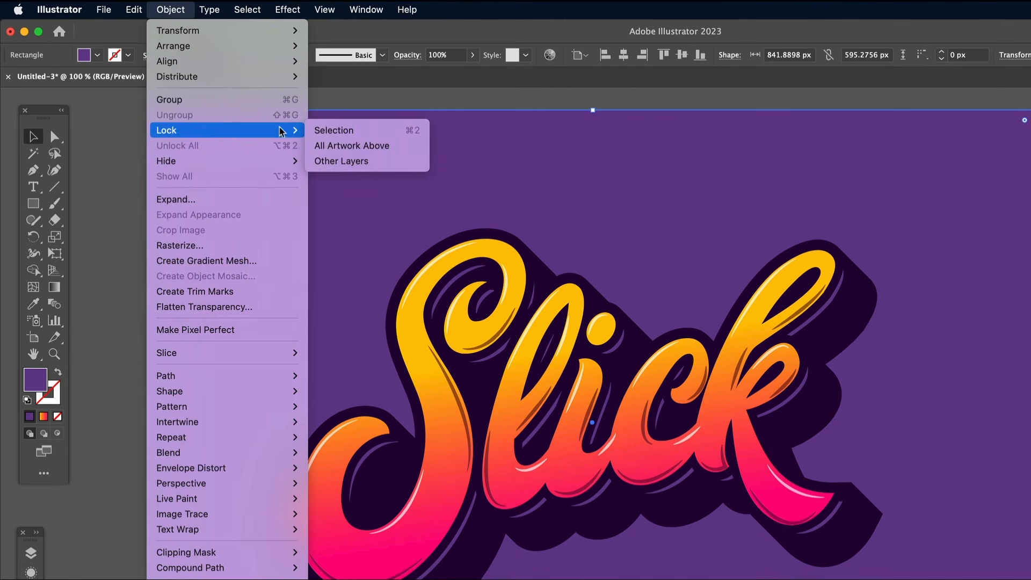
{"action": "left_click", "coordinate": [316, 124]}
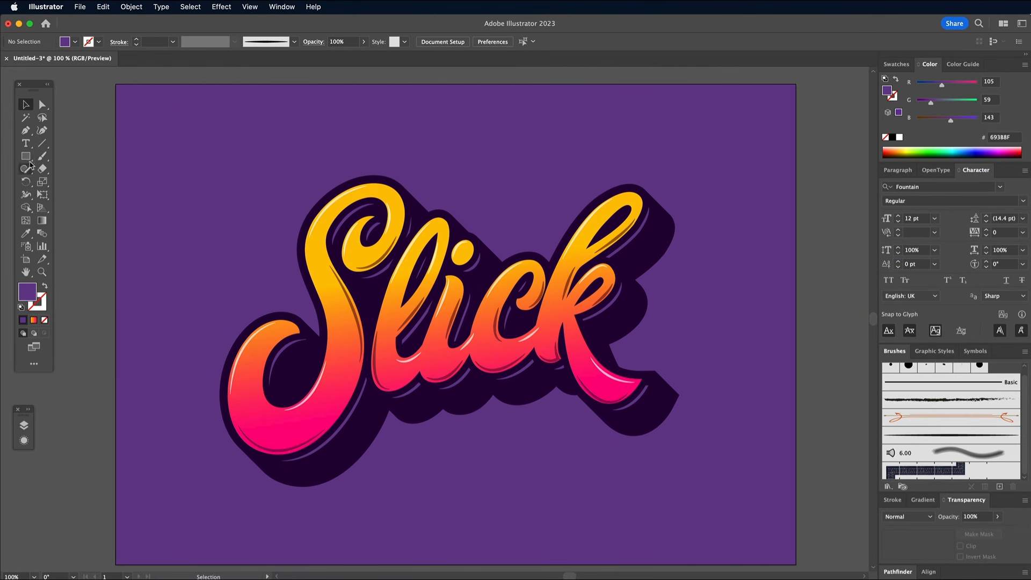
Step: Draw two dark purple circles in the extrusion's notch below the S and l, the larger about 13 px wide
{"action": "left_click_drag", "start_coordinate": [25, 156], "coordinate": [80, 184]}
{"action": "left_click", "coordinate": [283, 365], "text": "super"}
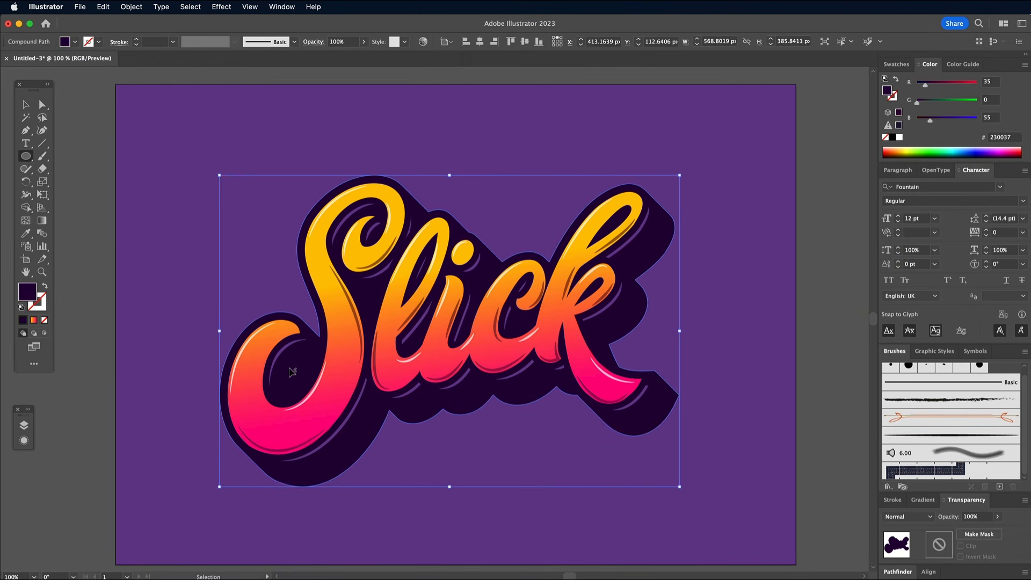
{"action": "left_click", "coordinate": [95, 283], "text": "super"}
{"action": "key", "text": "super+equal"}
{"action": "key", "text": "super+equal"}
{"action": "key", "text": "super+equal"}
{"action": "scroll", "coordinate": [466, 285], "scroll_direction": "down", "scroll_amount": 10}
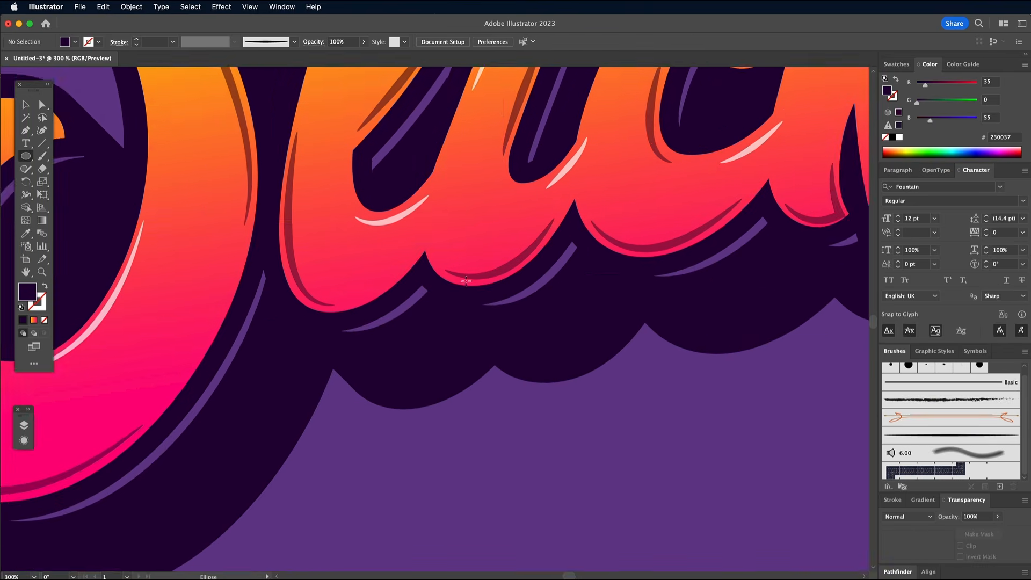
{"action": "left_click_drag", "start_coordinate": [425, 326], "coordinate": [424, 362]}
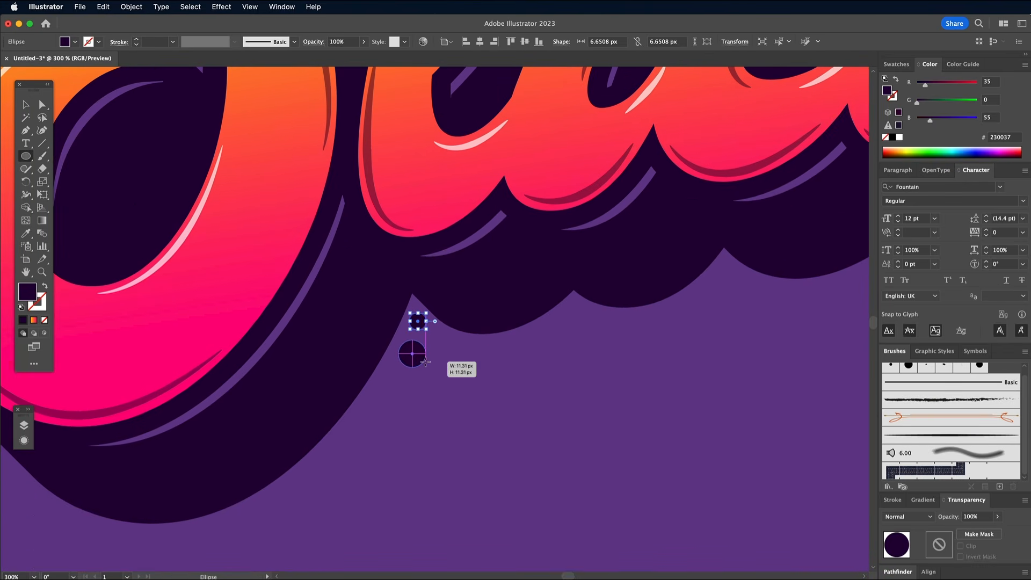
Step: Duplicate the pair of circles into the extrusion's notches below the c and beside the k's foot
{"action": "left_click", "coordinate": [418, 321], "text": "shift"}
{"action": "left_click_drag", "start_coordinate": [409, 353], "coordinate": [724, 299], "text": "alt"}
{"action": "left_click_drag", "start_coordinate": [744, 318], "coordinate": [746, 295]}
{"action": "scroll", "coordinate": [747, 295], "scroll_direction": "right", "scroll_amount": 8}
{"action": "left_click_drag", "start_coordinate": [478, 376], "coordinate": [666, 350], "text": "alt"}
{"action": "key", "text": "super+minus"}
{"action": "key", "text": "super+minus"}
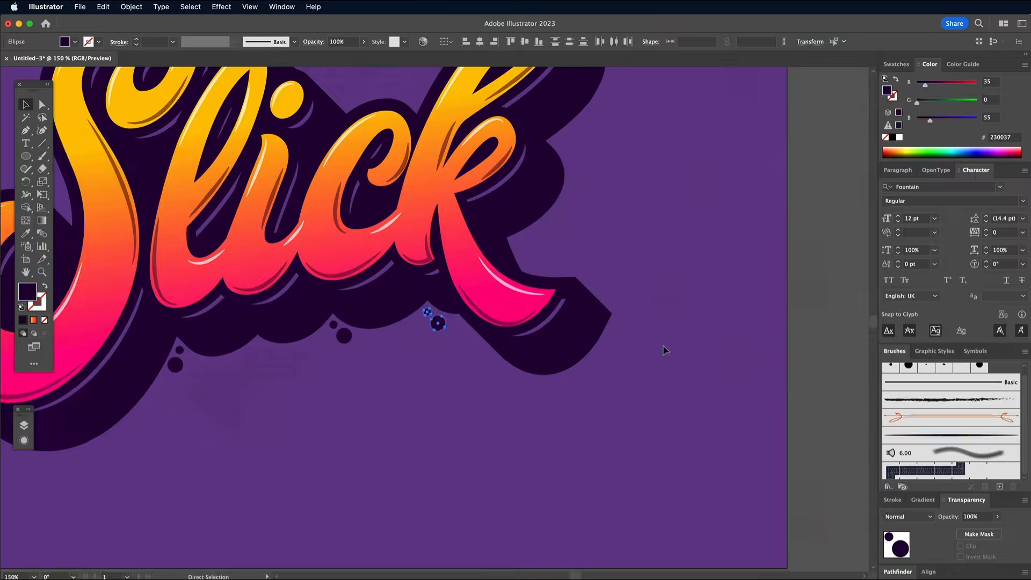
Step: Arrange the circles beside the k's foot and add rotated copies in the extrusion's notches right of the k
{"action": "left_click_drag", "start_coordinate": [449, 334], "coordinate": [651, 369]}
{"action": "key", "text": "super+equal"}
{"action": "key", "text": "super+equal"}
{"action": "left_click_drag", "start_coordinate": [414, 306], "coordinate": [469, 336], "text": "alt"}
{"action": "left_click_drag", "start_coordinate": [469, 336], "coordinate": [566, 153], "text": "alt"}
{"action": "key", "text": "super+minus"}
{"action": "key", "text": "super+minus"}
{"action": "left_click_drag", "start_coordinate": [573, 407], "coordinate": [685, 224], "text": "alt"}
{"action": "left_click_drag", "start_coordinate": [635, 323], "coordinate": [648, 319], "text": "alt"}
Step: Add dark purple circle clusters in the notch between the i's dot and the c, and above the S's lower curl
{"action": "left_click_drag", "start_coordinate": [455, 406], "coordinate": [455, 169], "text": "alt"}
{"action": "left_click_drag", "start_coordinate": [454, 168], "coordinate": [482, 175], "text": "alt"}
{"action": "left_click_drag", "start_coordinate": [296, 447], "coordinate": [195, 86], "text": "alt"}
{"action": "scroll", "coordinate": [258, 134], "scroll_direction": "up", "scroll_amount": 4}
{"action": "left_click", "coordinate": [221, 297]}
{"action": "left_click_drag", "start_coordinate": [255, 134], "coordinate": [222, 316], "text": "alt"}
{"action": "scroll", "coordinate": [191, 264], "scroll_direction": "down", "scroll_amount": 6}
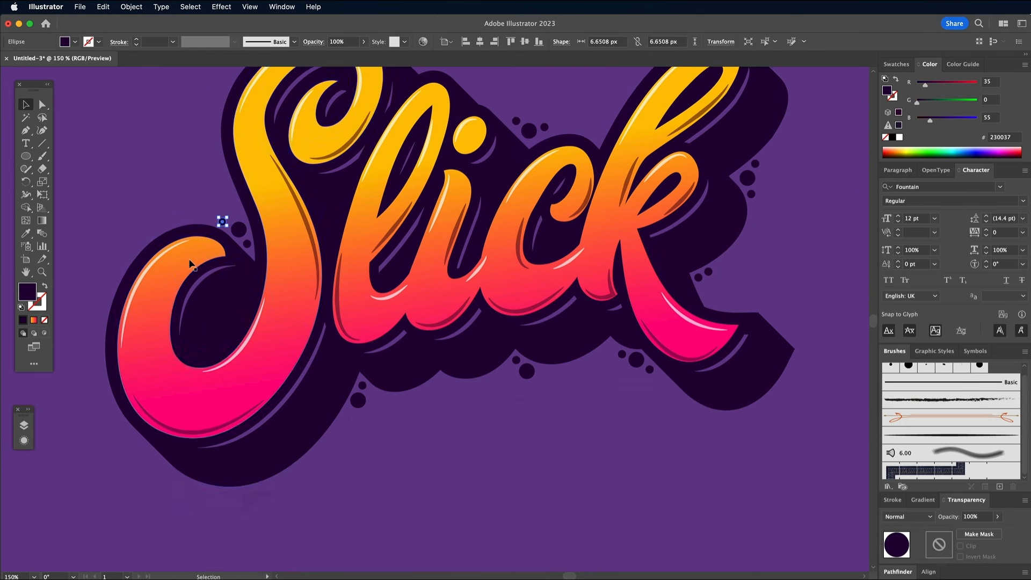
Step: Add circle pairs outside the S's lower-left and upper-left edges, plus a third circle in the cluster below the c
{"action": "left_click", "coordinate": [247, 243]}
{"action": "left_click", "coordinate": [239, 229], "text": "shift"}
{"action": "left_click_drag", "start_coordinate": [239, 230], "coordinate": [135, 445], "text": "alt"}
{"action": "left_click_drag", "start_coordinate": [150, 466], "coordinate": [153, 461]}
{"action": "left_click_drag", "start_coordinate": [510, 377], "coordinate": [500, 386], "text": "alt"}
{"action": "scroll", "coordinate": [536, 430], "scroll_direction": "up", "scroll_amount": 5}
{"action": "left_click", "coordinate": [600, 493]}
Step: Place a pair of white highlight circles on the top of the S, using Hard Light blending at 70% opacity
{"action": "left_click_drag", "start_coordinate": [343, 447], "coordinate": [317, 99], "text": "alt"}
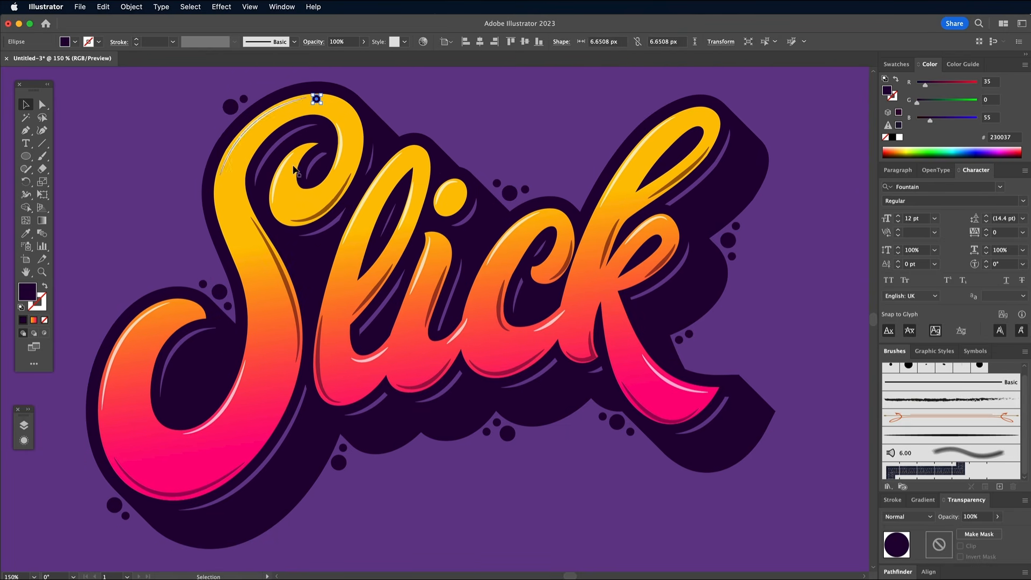
{"action": "key", "text": "i"}
{"action": "left_click", "coordinate": [340, 141]}
{"action": "key", "text": "super+equal"}
{"action": "key", "text": "super+equal"}
{"action": "key", "text": "super+equal"}
{"action": "left_click_drag", "start_coordinate": [391, 192], "coordinate": [424, 195], "text": "alt"}
{"action": "key", "text": "super+minus"}
{"action": "key", "text": "super+minus"}
Step: Duplicate the white circle pair onto the S's spine and bowl, the l's stem, and the i's top and base
{"action": "left_click_drag", "start_coordinate": [486, 132], "coordinate": [384, 339], "text": "alt"}
{"action": "scroll", "coordinate": [395, 328], "scroll_direction": "down", "scroll_amount": 4}
{"action": "left_click_drag", "start_coordinate": [433, 261], "coordinate": [326, 484], "text": "alt"}
{"action": "scroll", "coordinate": [322, 486], "scroll_direction": "right", "scroll_amount": 4}
{"action": "left_click_drag", "start_coordinate": [267, 490], "coordinate": [523, 265]}
{"action": "left_click_drag", "start_coordinate": [536, 290], "coordinate": [538, 252]}
{"action": "left_click_drag", "start_coordinate": [523, 280], "coordinate": [658, 262], "text": "alt"}
{"action": "left_click_drag", "start_coordinate": [653, 395], "coordinate": [777, 364], "text": "alt"}
{"action": "scroll", "coordinate": [776, 364], "scroll_direction": "right", "scroll_amount": 5}
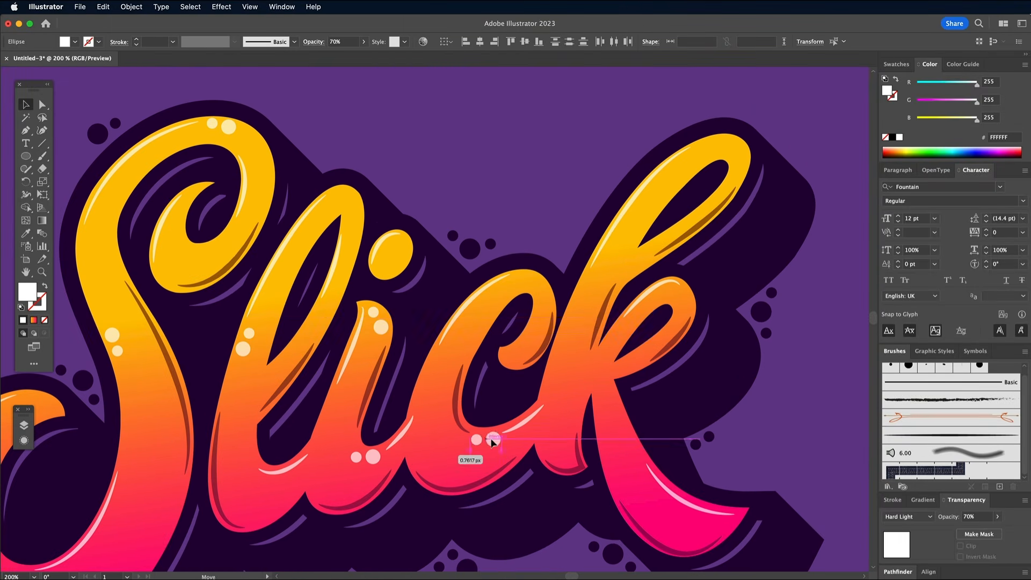
Step: Duplicate the white circle pair onto the k's foot, its stem and the tip of its upper loop
{"action": "left_click_drag", "start_coordinate": [493, 440], "coordinate": [634, 445]}
{"action": "left_click_drag", "start_coordinate": [616, 465], "coordinate": [590, 280]}
{"action": "left_click_drag", "start_coordinate": [606, 296], "coordinate": [727, 142]}
{"action": "left_click_drag", "start_coordinate": [742, 167], "coordinate": [752, 138]}
{"action": "key", "text": "super+0"}
{"action": "left_click", "coordinate": [831, 330]}
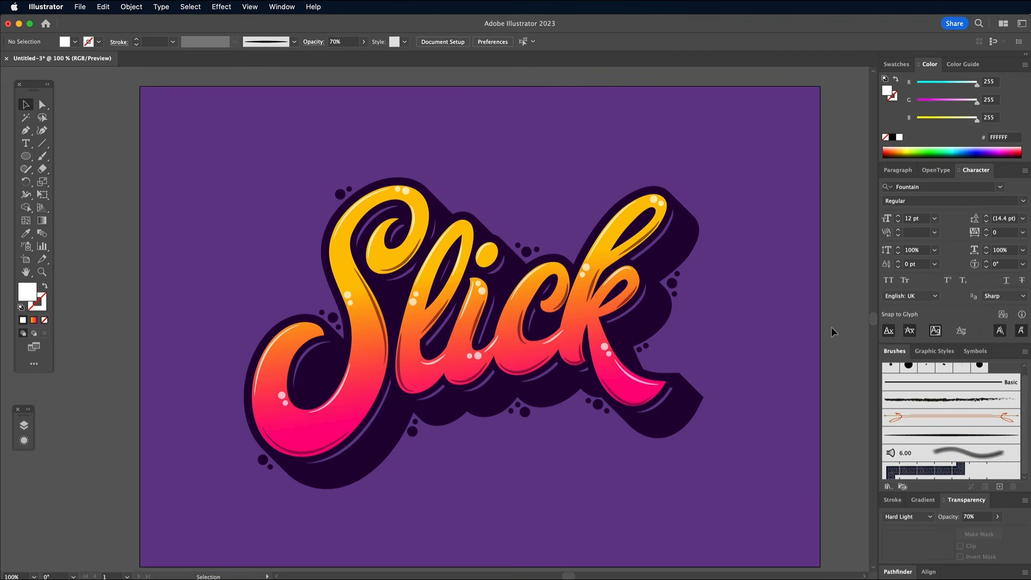
{"action": "key", "text": "super+equal"}
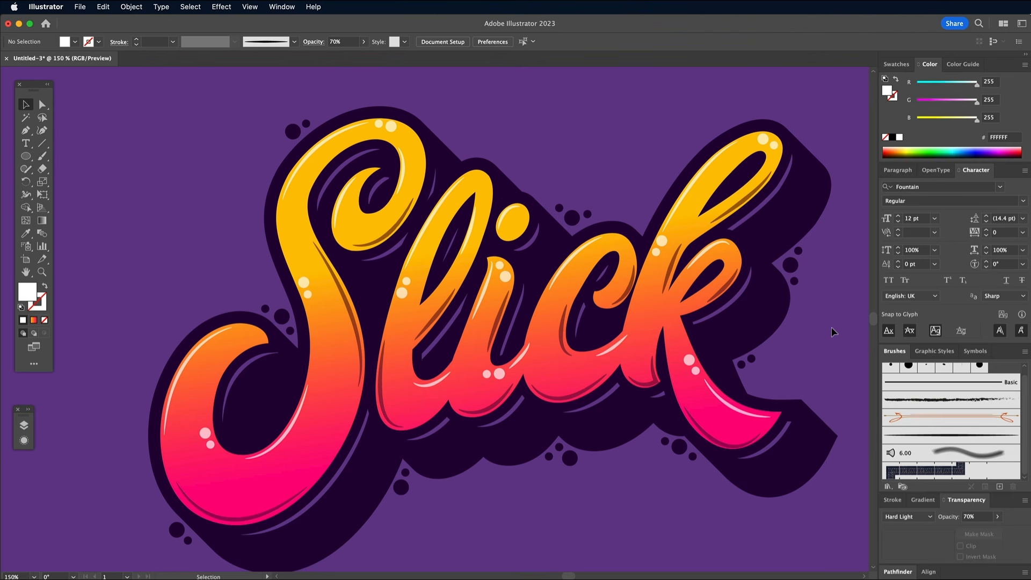
{"action": "scroll", "coordinate": [792, 332], "scroll_direction": "right", "scroll_amount": 5}
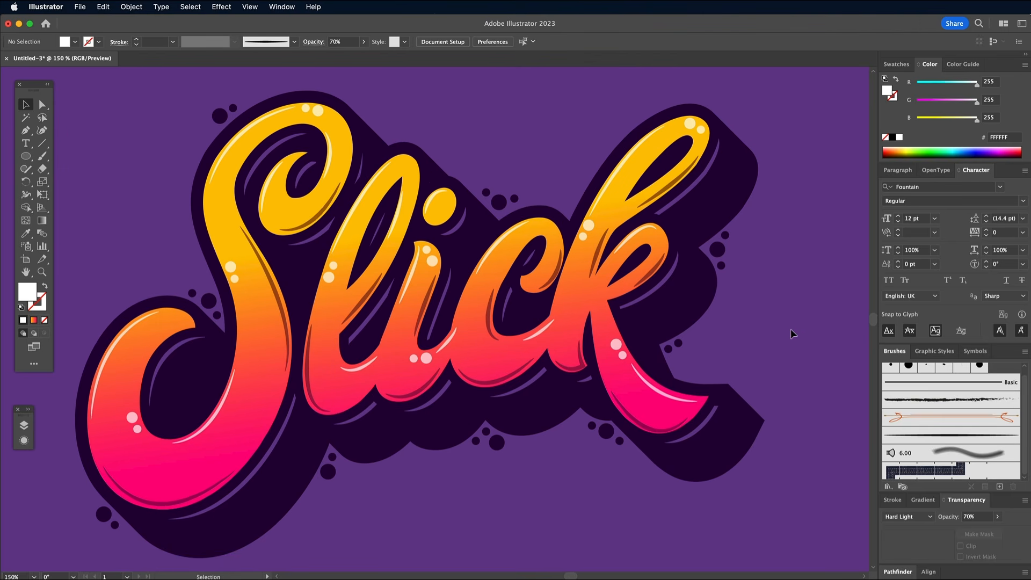
{"action": "scroll", "coordinate": [794, 334], "scroll_direction": "left", "scroll_amount": 1}
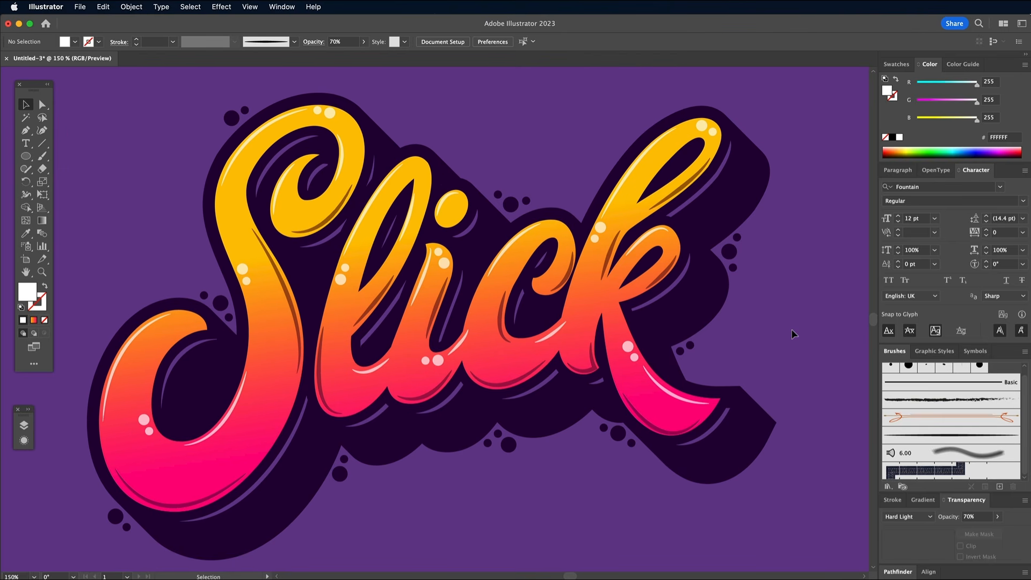